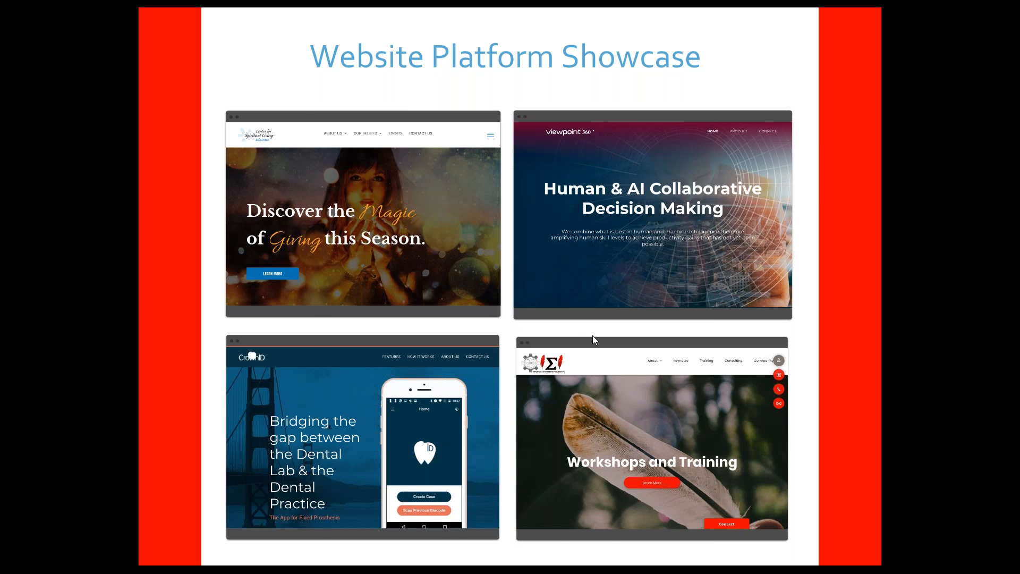
click(593, 336)
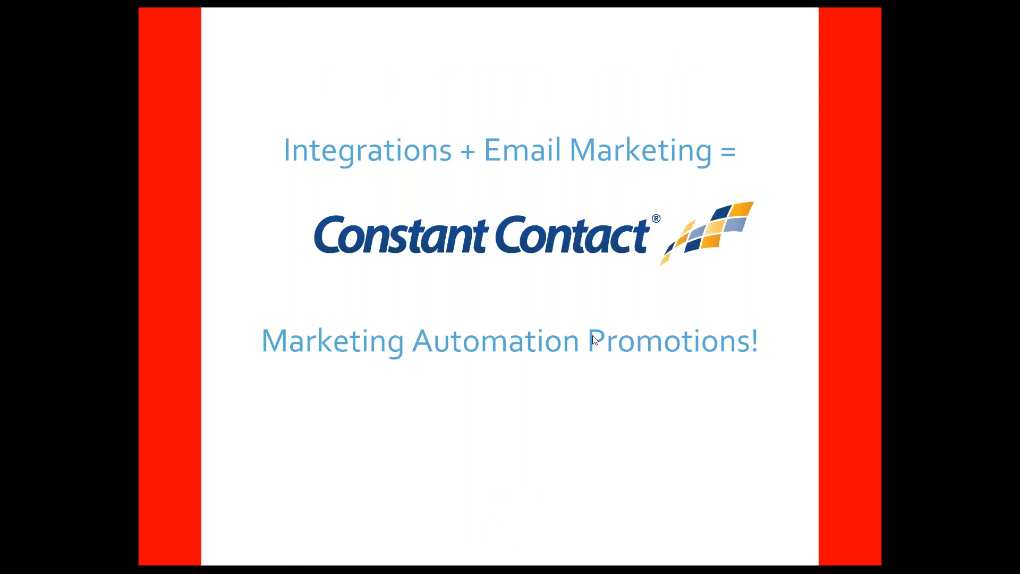
click(447, 313)
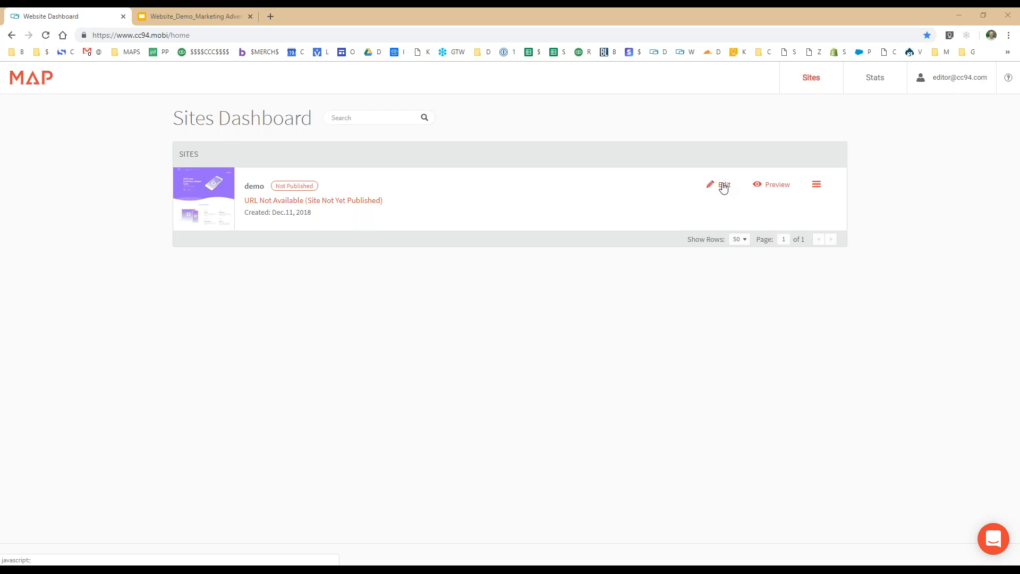
drag(175, 114, 314, 110)
click(229, 101)
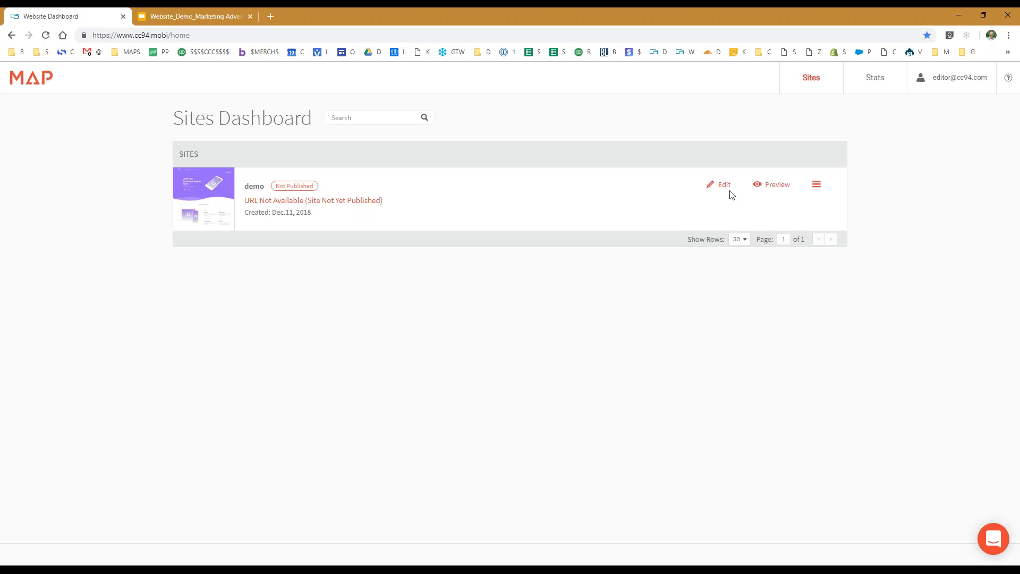
Preview the demo site on a phone, rotate it to landscape, and compare the Windows, Android and Apple device views
click(770, 191)
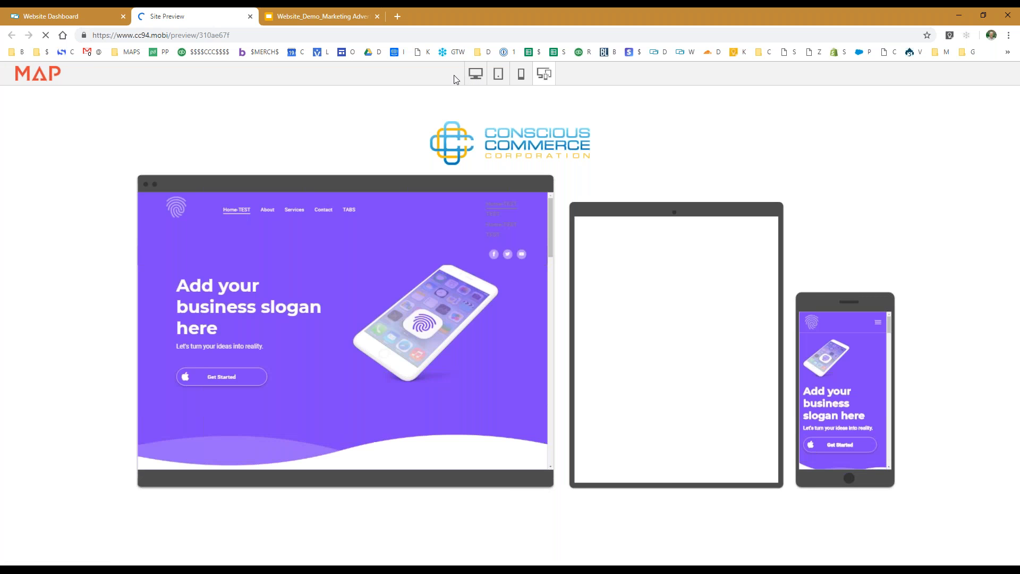
click(521, 78)
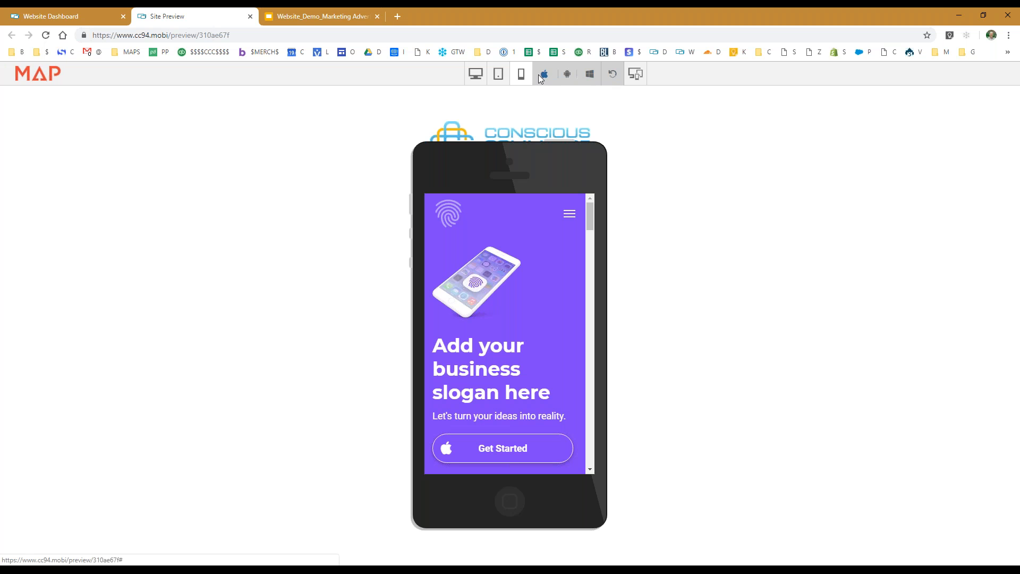
click(614, 78)
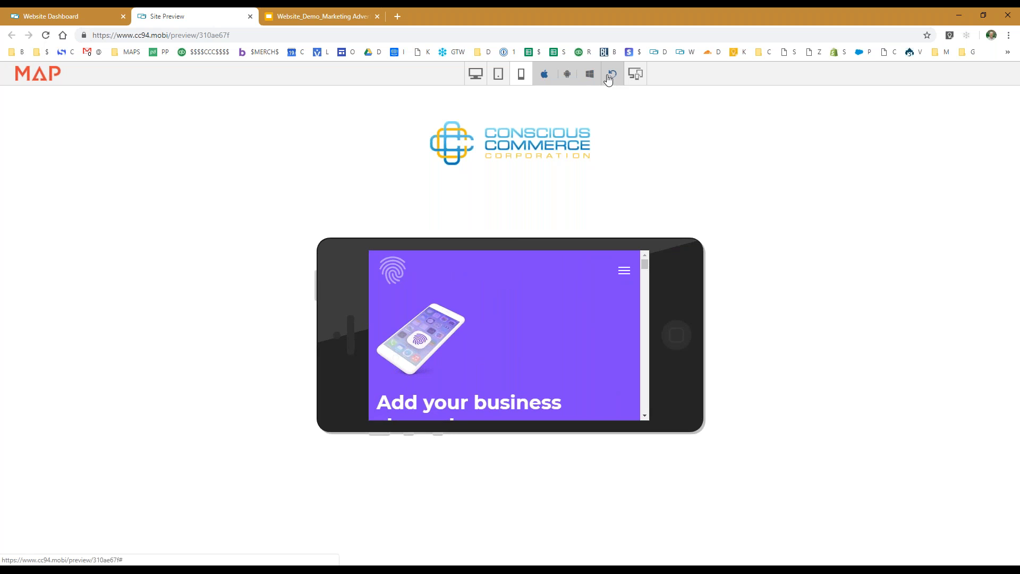
click(590, 76)
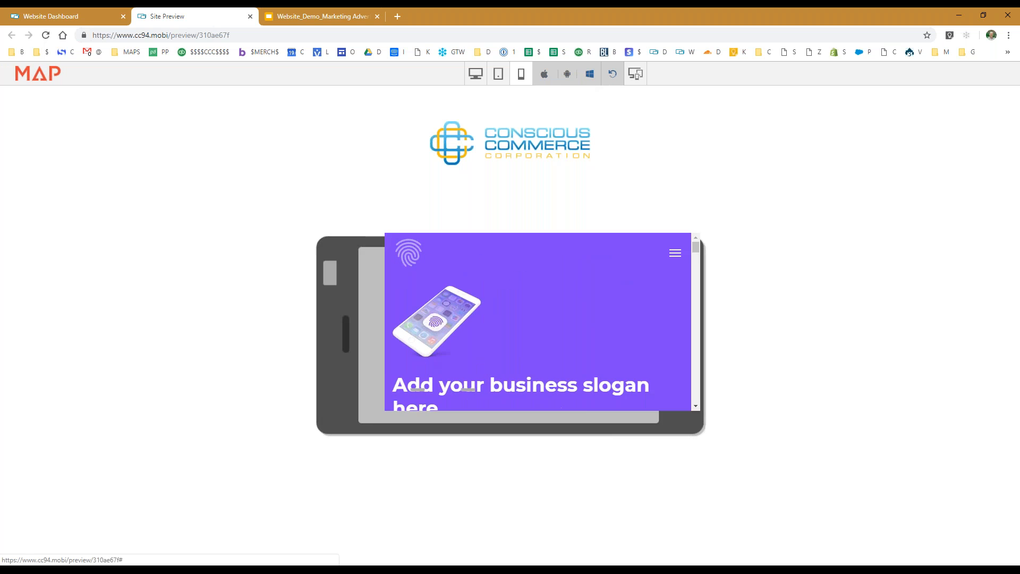
click(568, 79)
click(543, 74)
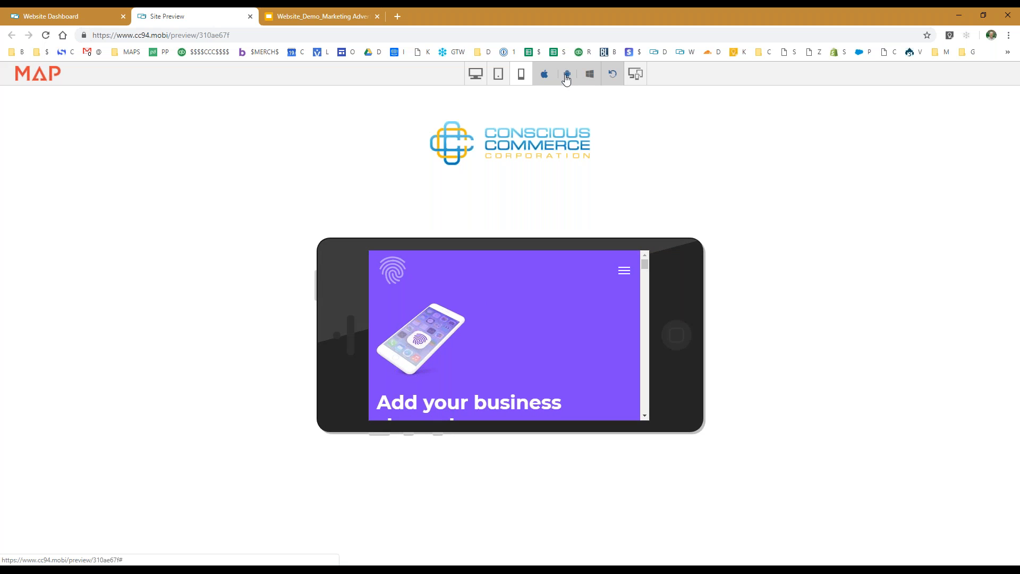
Review the demo site's full home page in the tablet preview and display it in the desktop preview
click(498, 75)
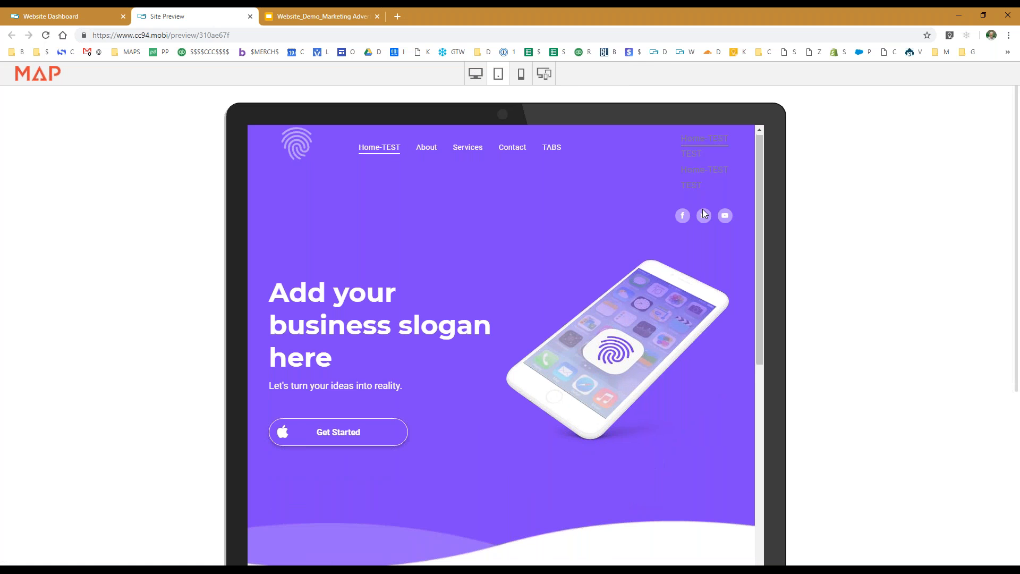
scroll(703, 213, down, 3)
scroll(704, 213, down, 8)
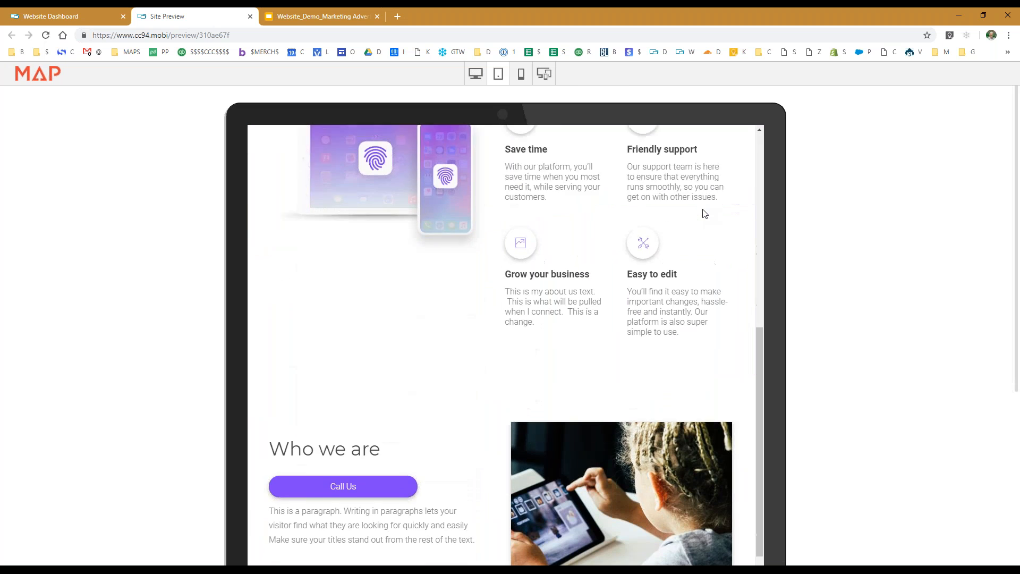
scroll(705, 213, down, 5)
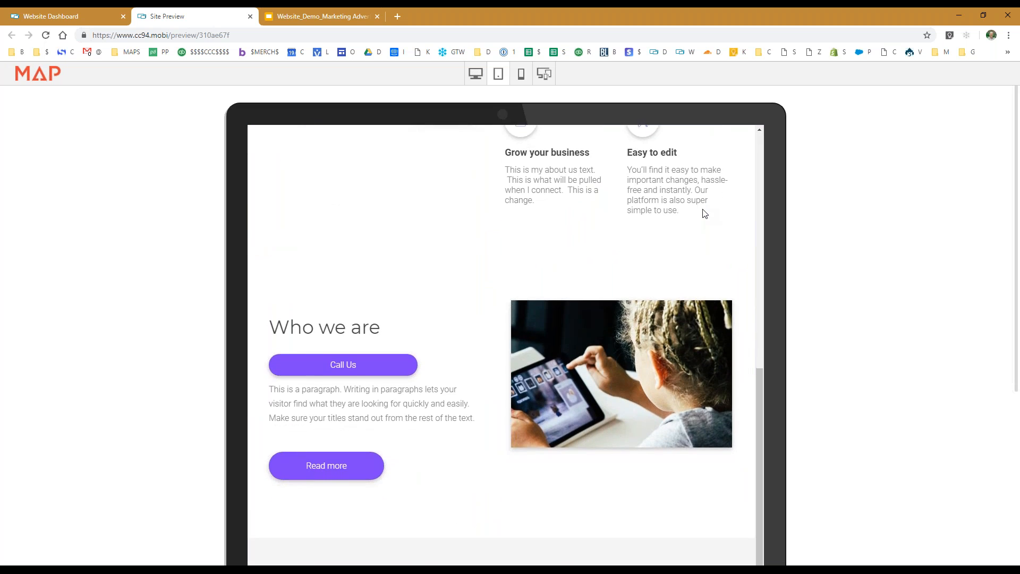
scroll(703, 210, down, 7)
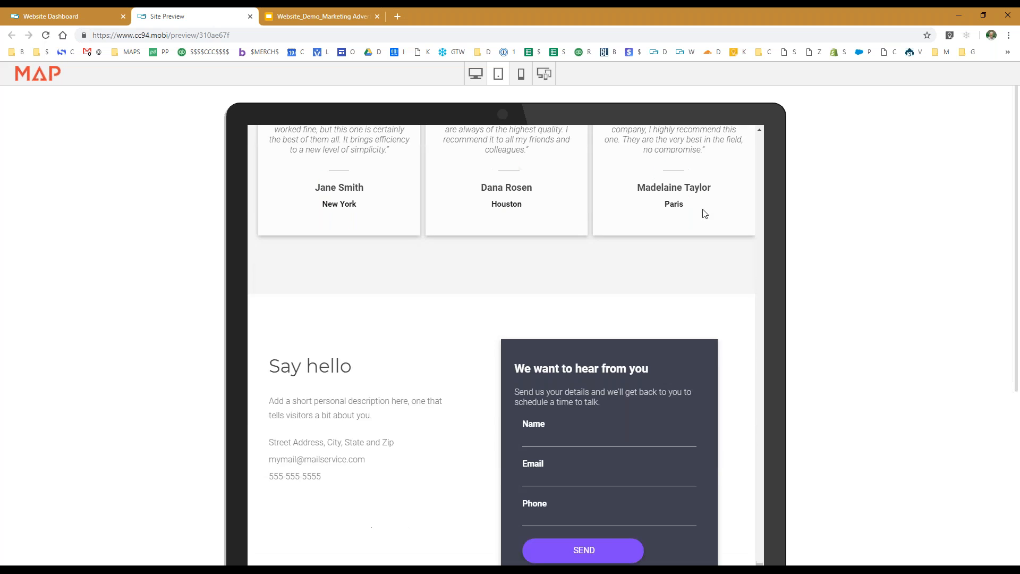
scroll(702, 213, up, 20)
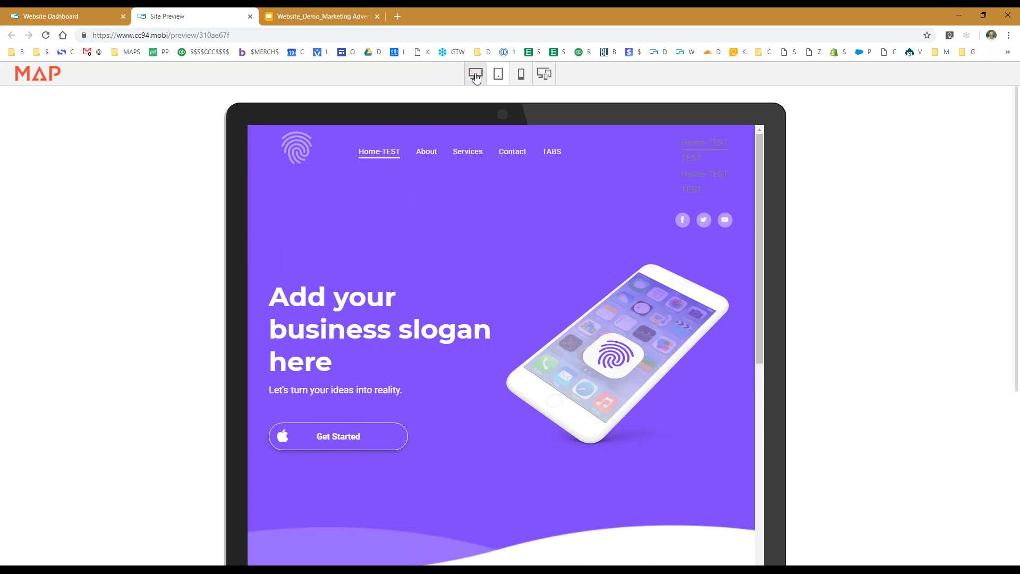
click(475, 77)
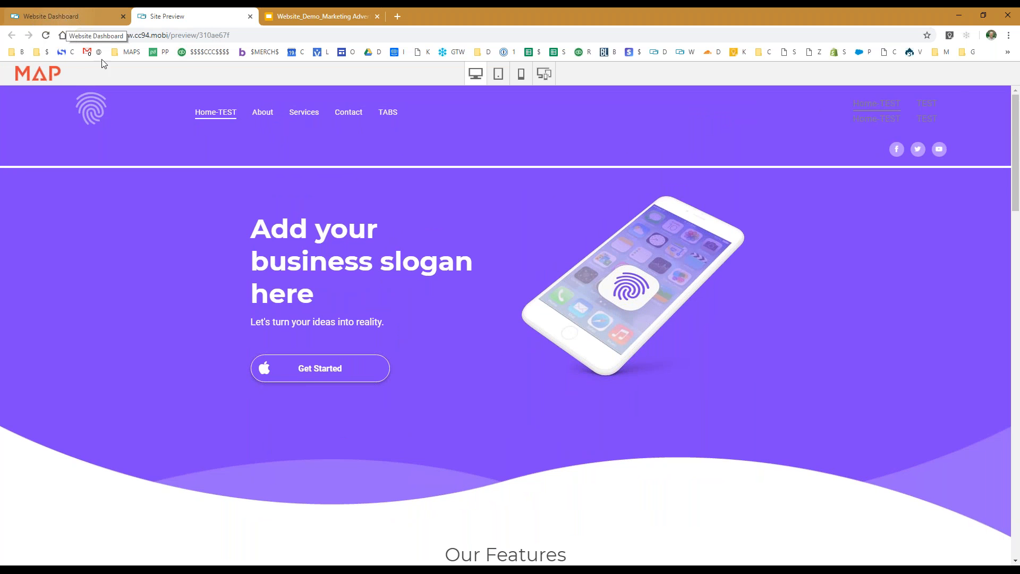
click(668, 569)
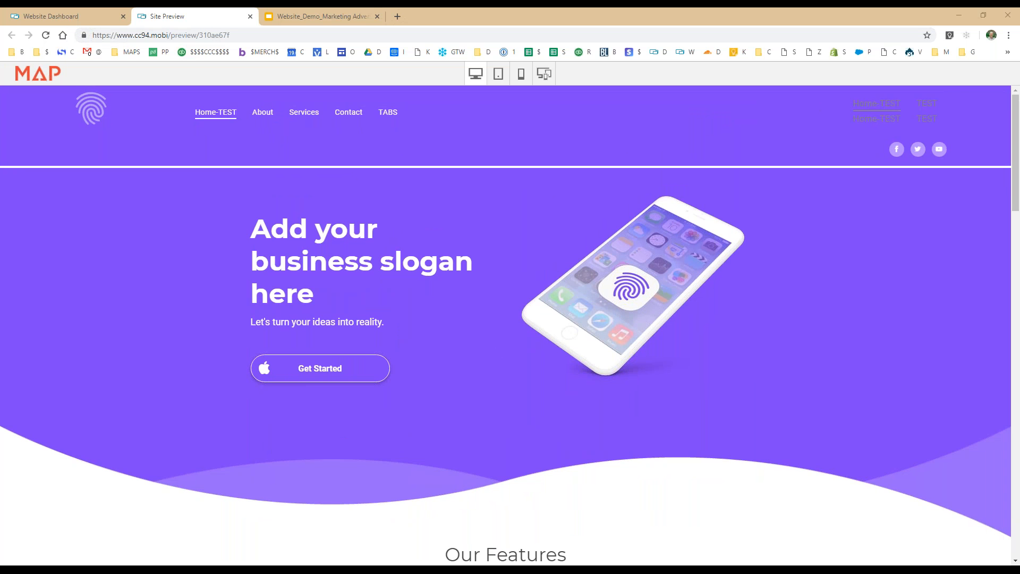
Return to the sites dashboard and open the demo site for editing
click(48, 16)
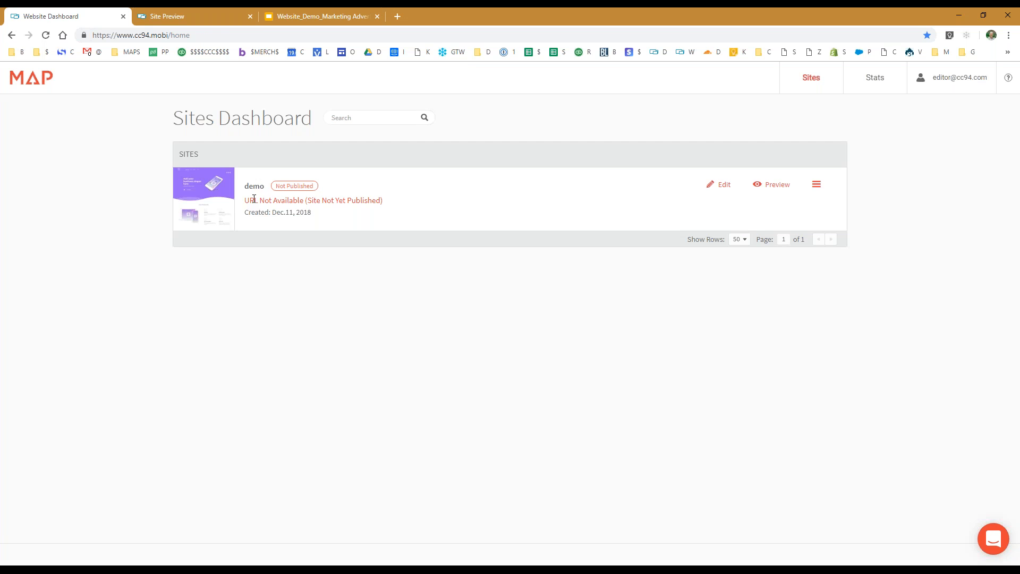
drag(246, 201, 370, 201)
click(370, 202)
click(722, 188)
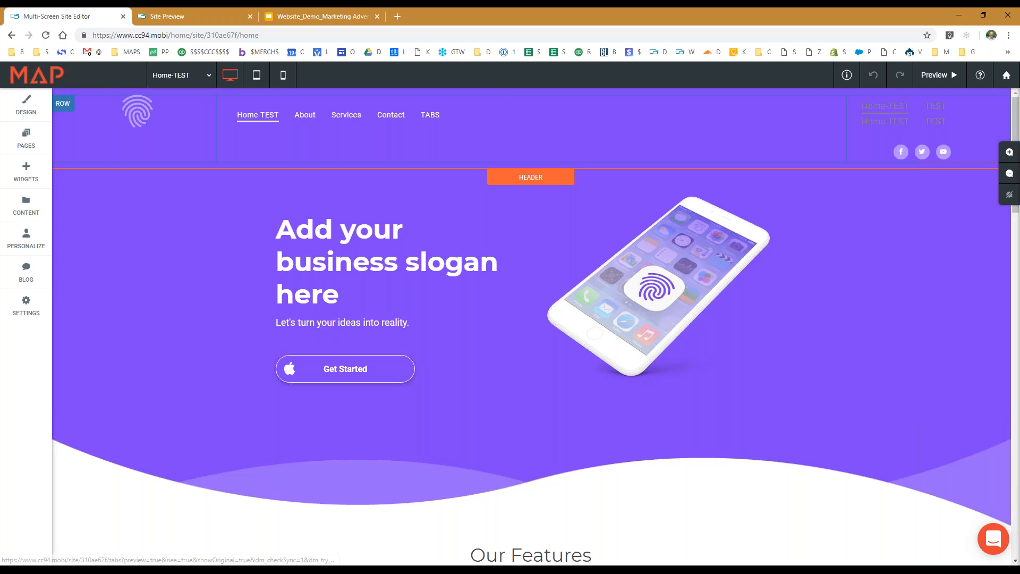
Examine the home page in the editor from the header through features, testimonials and contact form to the footer
scroll(557, 233, down, 8)
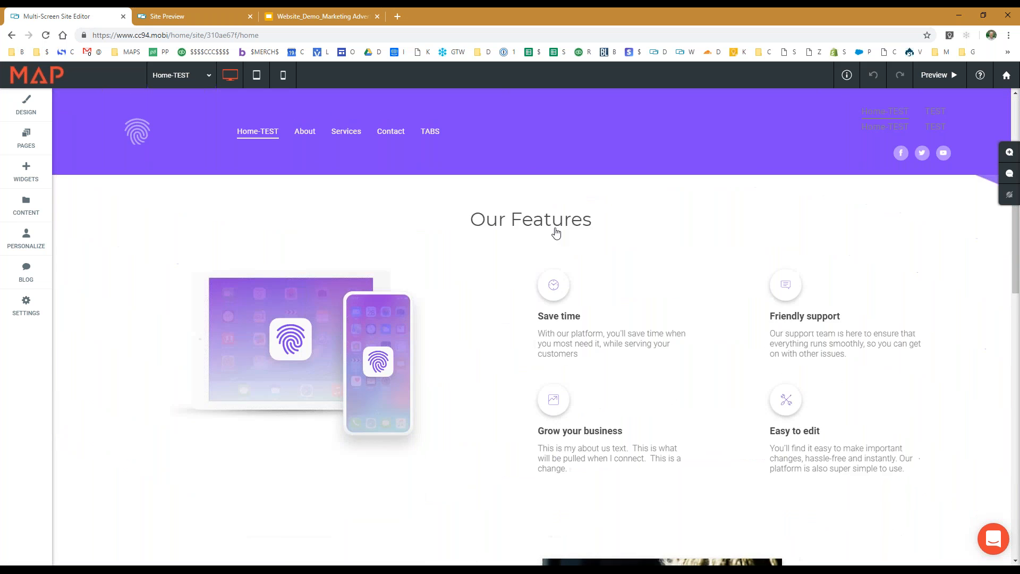
scroll(557, 232, down, 1)
scroll(556, 233, down, 5)
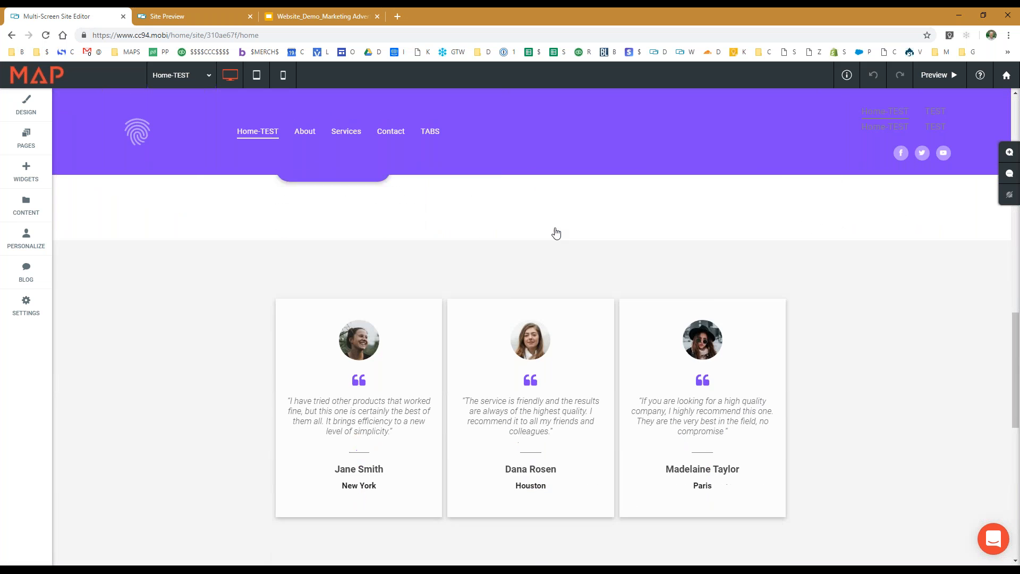
click(342, 414)
scroll(343, 414, down, 5)
click(343, 415)
scroll(343, 414, down, 3)
scroll(342, 414, down, 1)
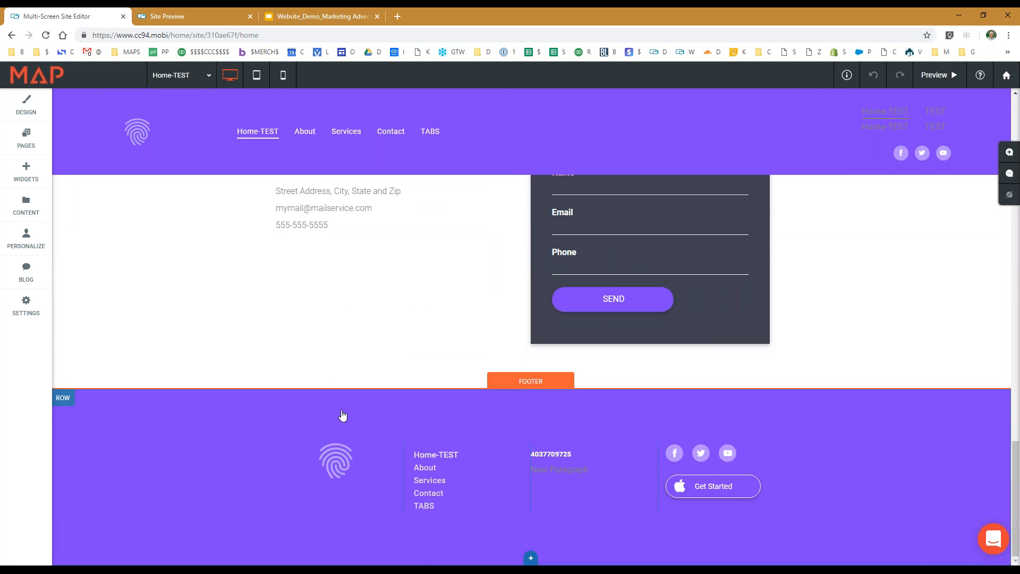
scroll(342, 414, up, 15)
scroll(343, 415, up, 4)
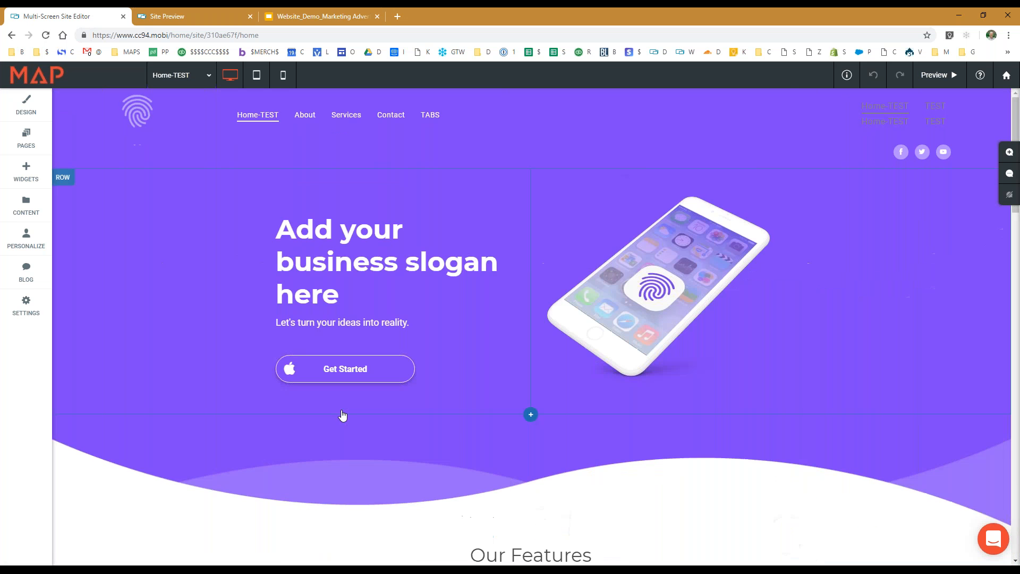
click(227, 122)
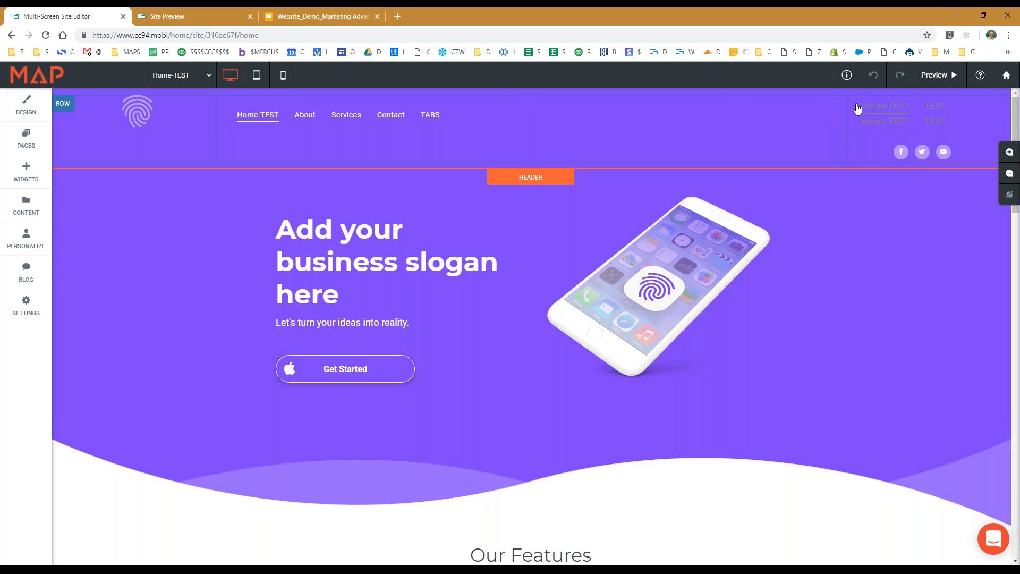
click(1002, 103)
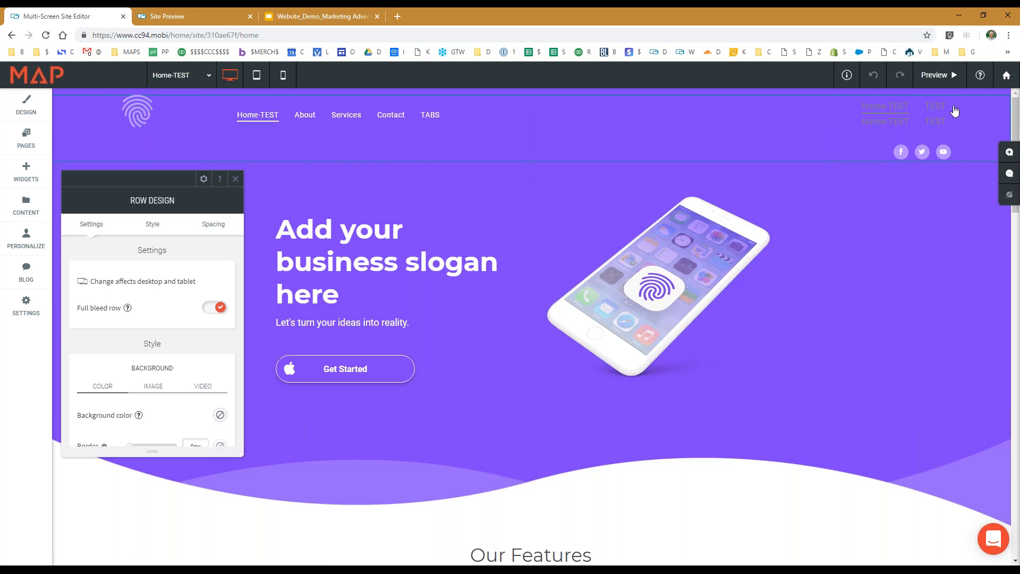
click(236, 178)
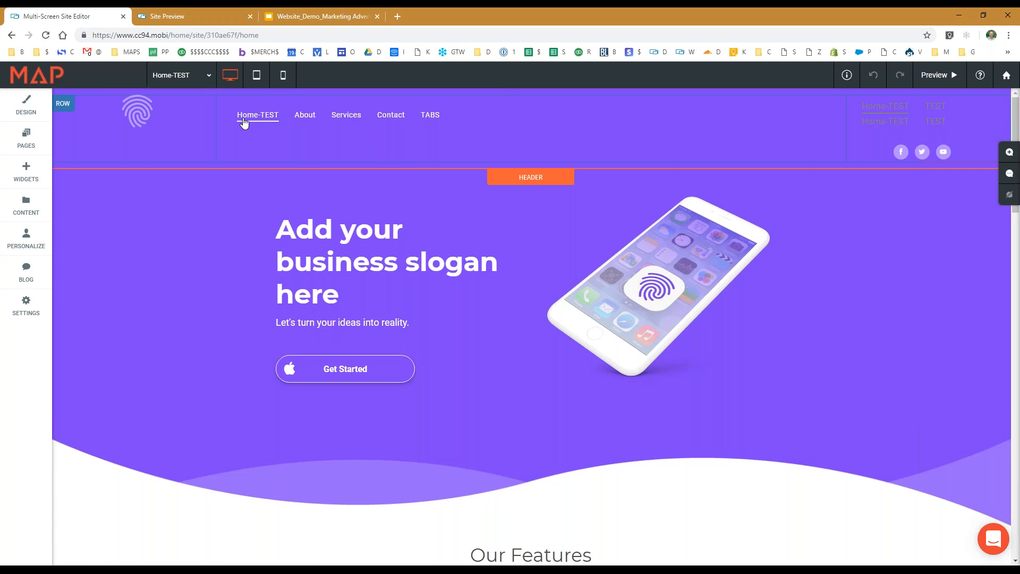
Replace the placeholder paragraph below the footer's phone number with "asdfasdfsadfsadfsdfdsf"
scroll(337, 313, down, 7)
scroll(337, 313, down, 15)
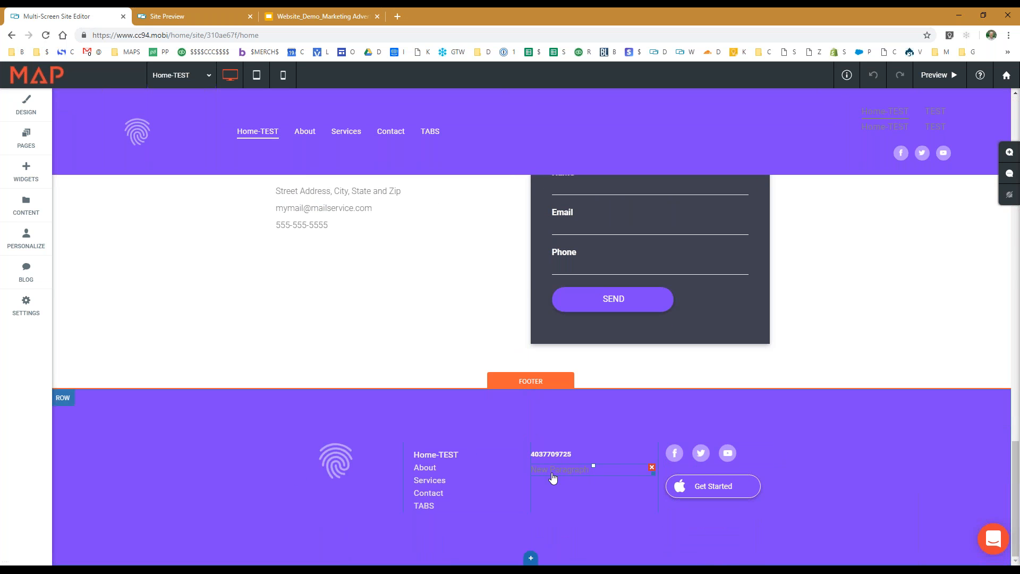
click(590, 470)
drag(590, 469, 526, 478)
text(asdfasdfsadfsadfsdfdsf)
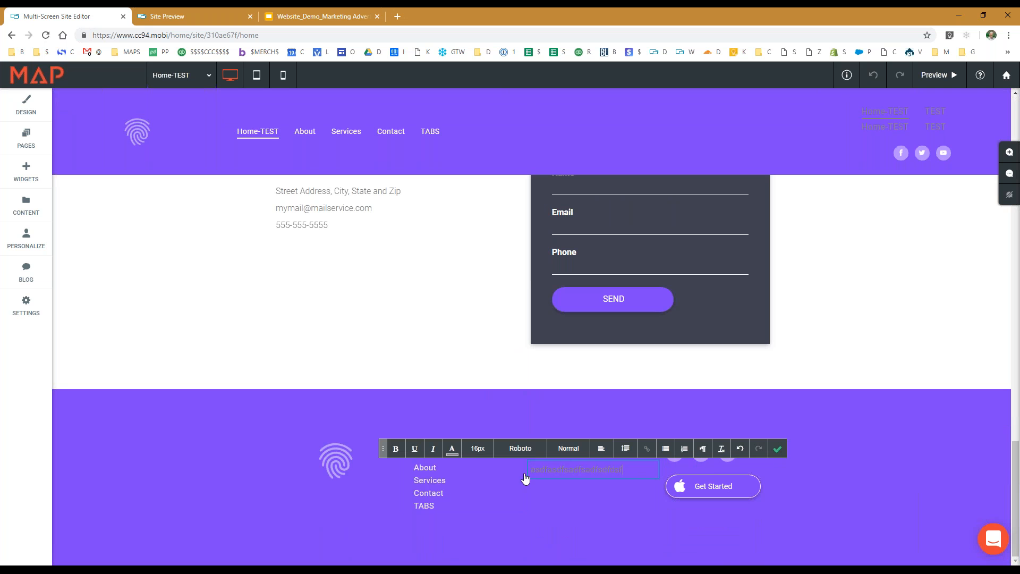
Set the color of the new footer paragraph text to white and finish editing it
double_click(568, 471)
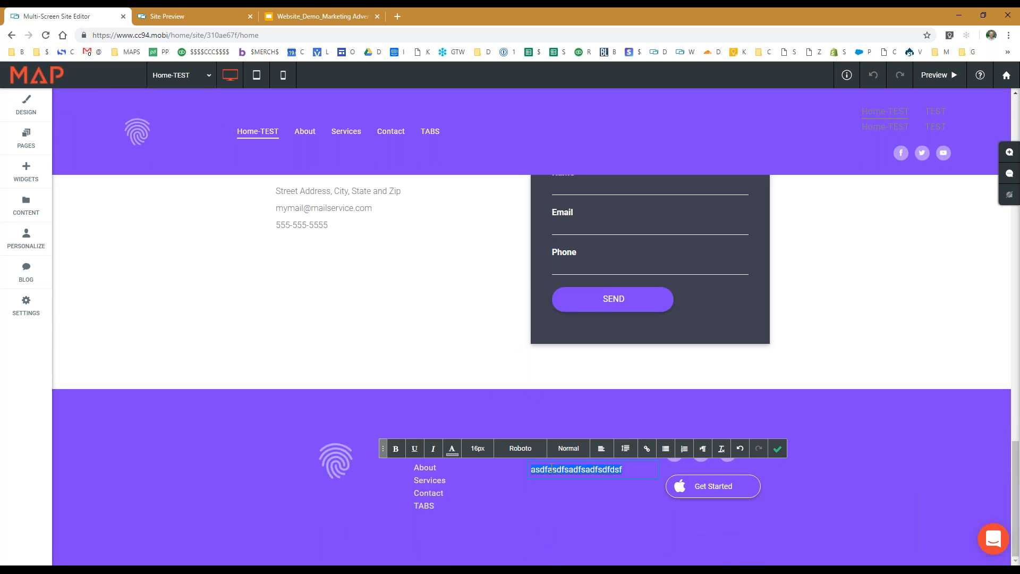
click(455, 450)
click(412, 517)
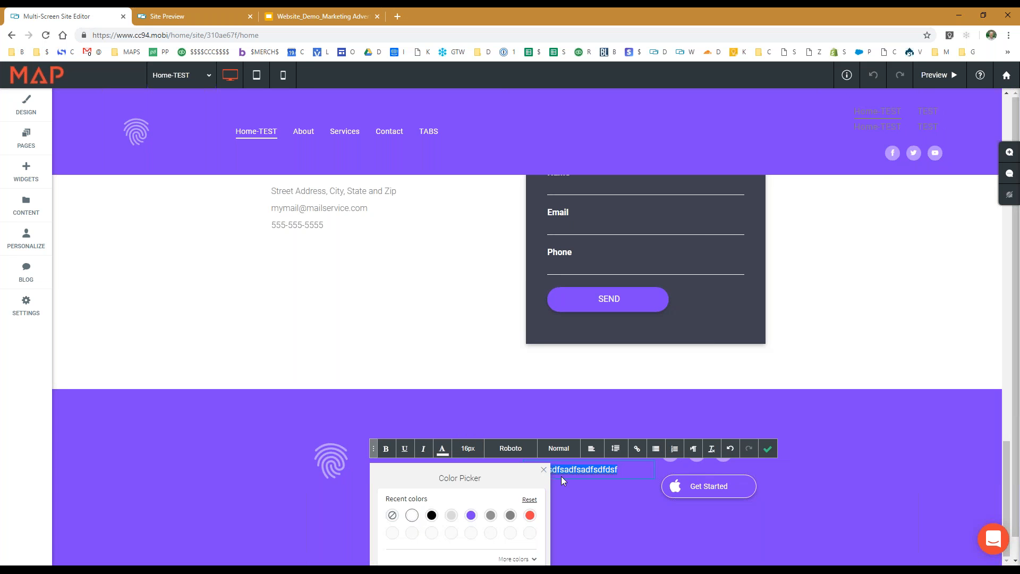
click(767, 449)
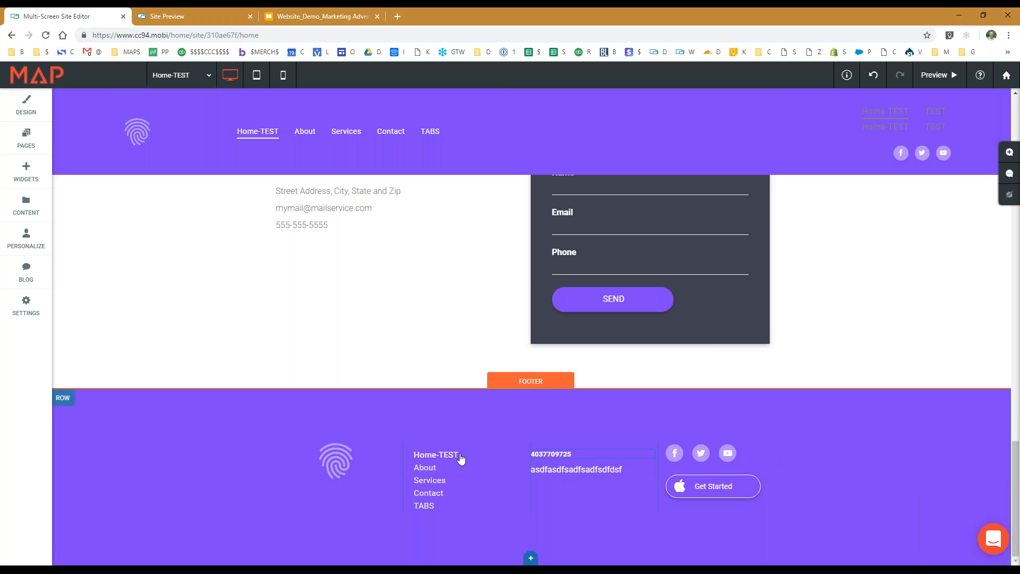
Replace the home page's main slogan heading with "Welcome to our website!" and finish editing it
scroll(437, 391, up, 5)
scroll(436, 390, up, 10)
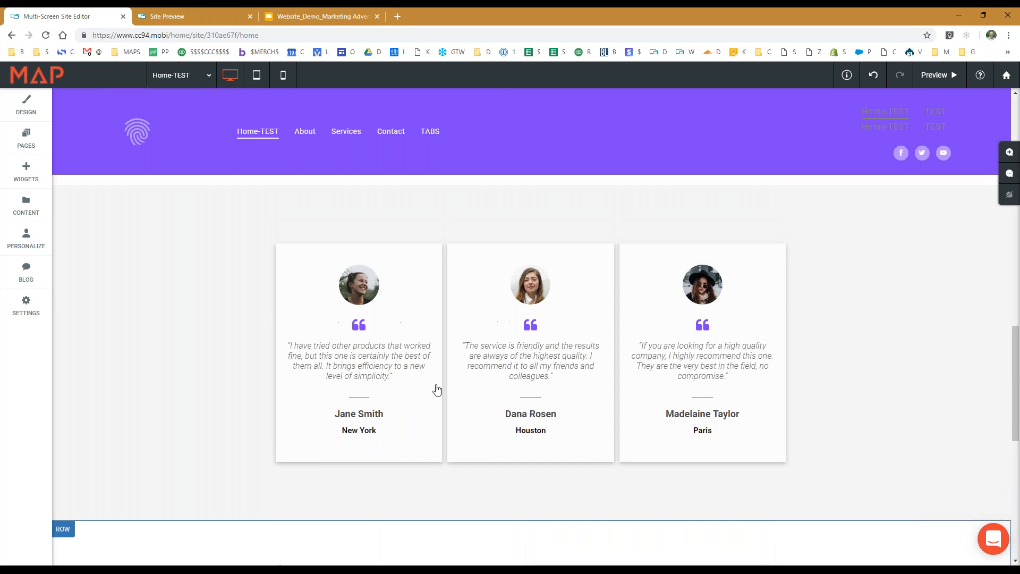
scroll(437, 391, up, 13)
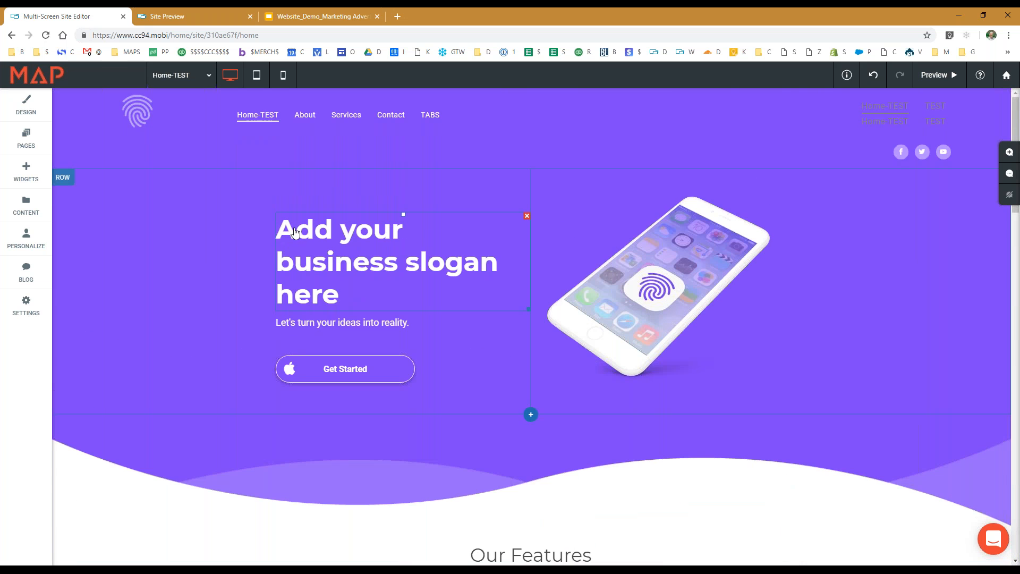
click(296, 234)
drag(340, 294, 270, 240)
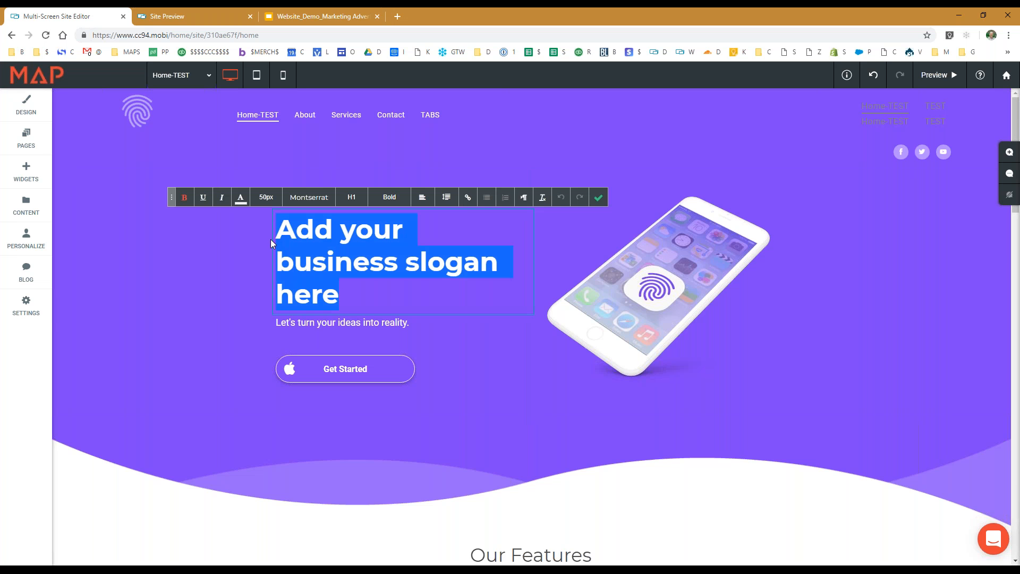
text(Welcome to)
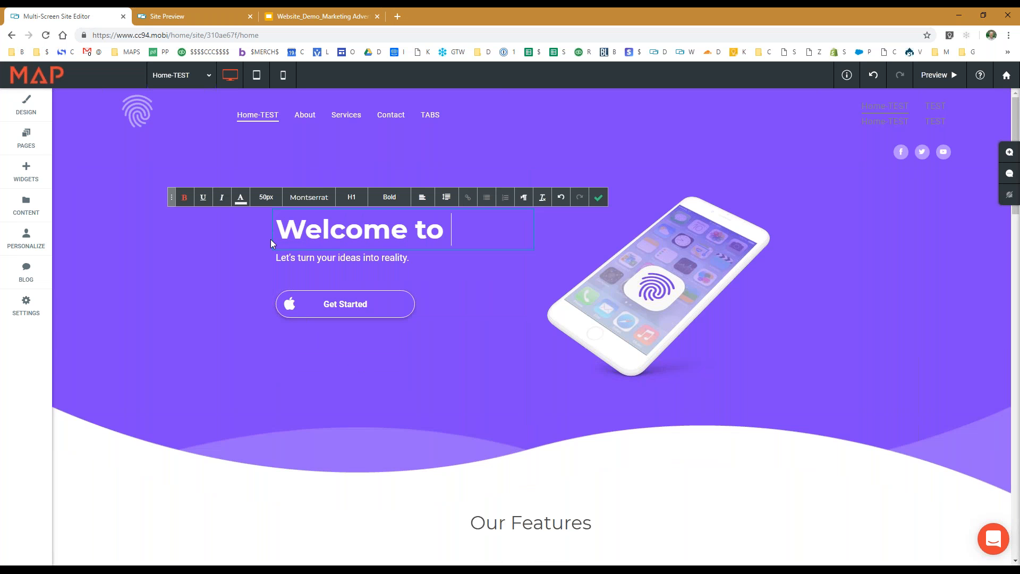
text( our website!)
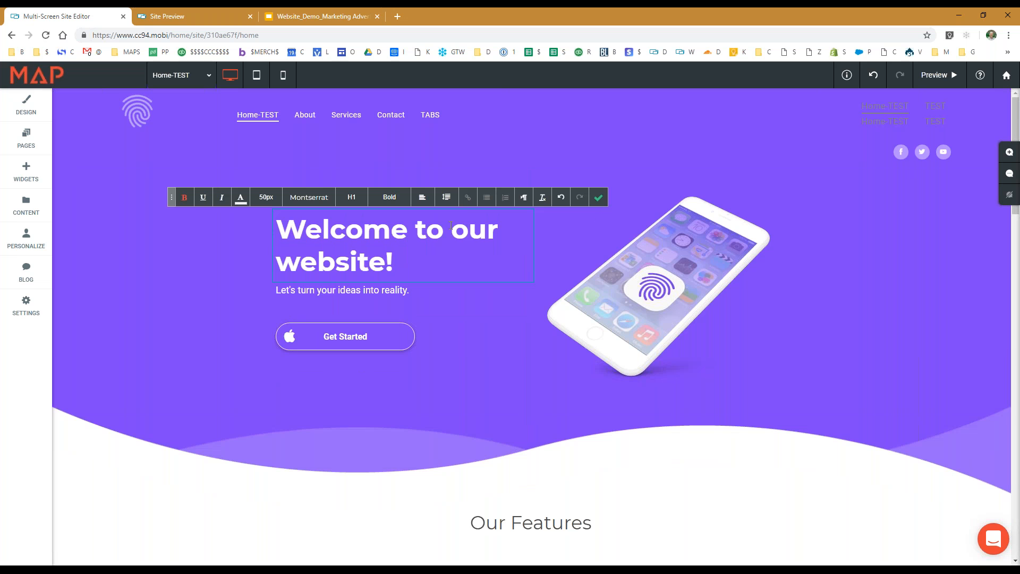
click(598, 196)
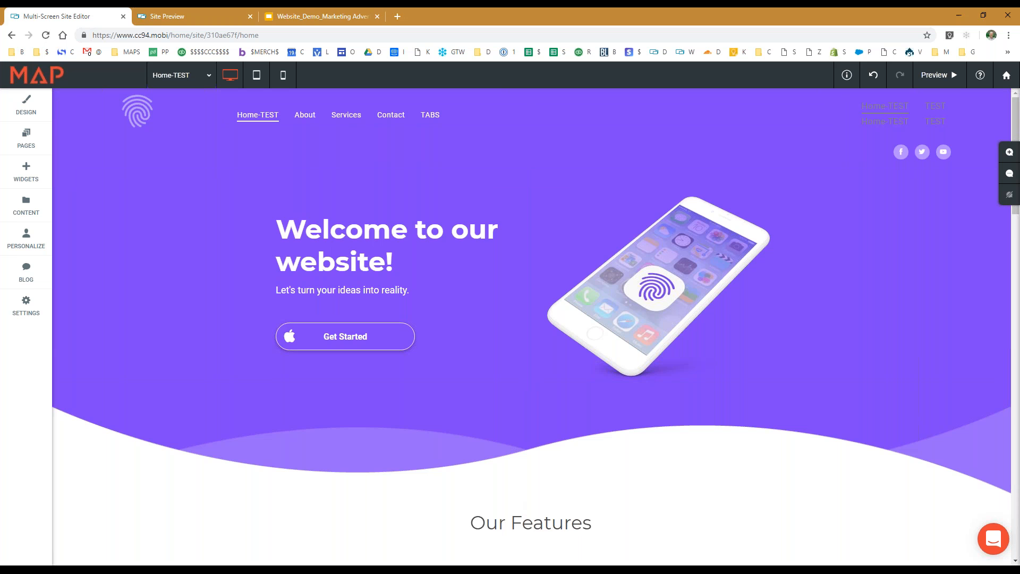
Open the About page for editing and look over its title, Who We Are and Strategies & Plans sections
click(29, 139)
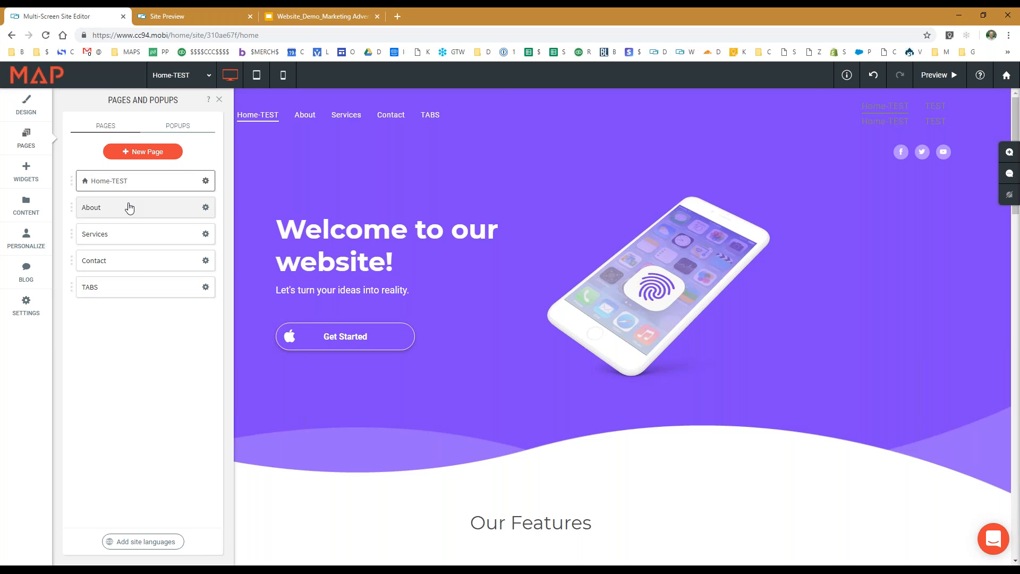
click(130, 207)
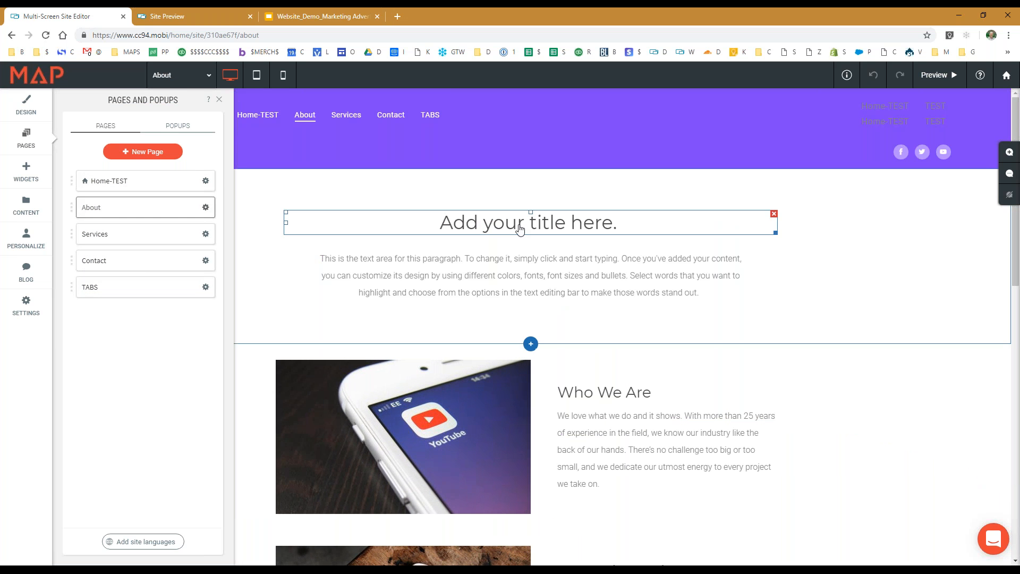
scroll(521, 346, down, 6)
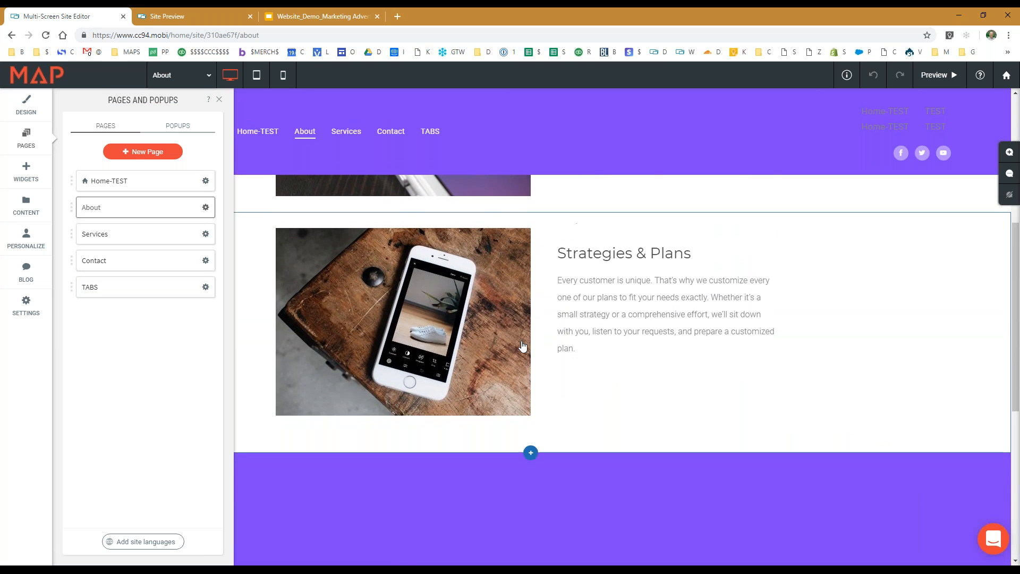
scroll(523, 346, up, 6)
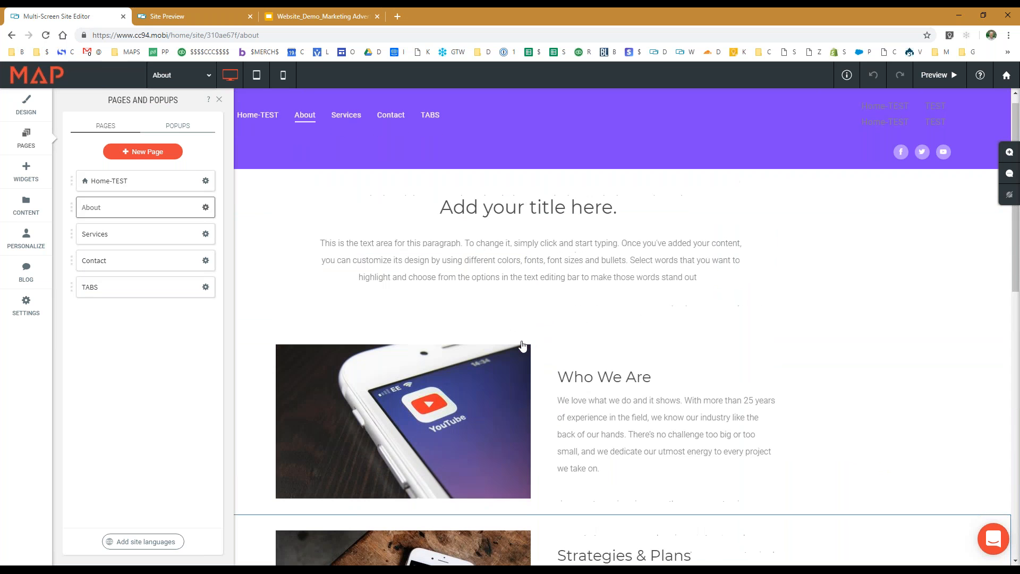
Rename the About page to "About Us" and close the page list
click(206, 208)
click(238, 209)
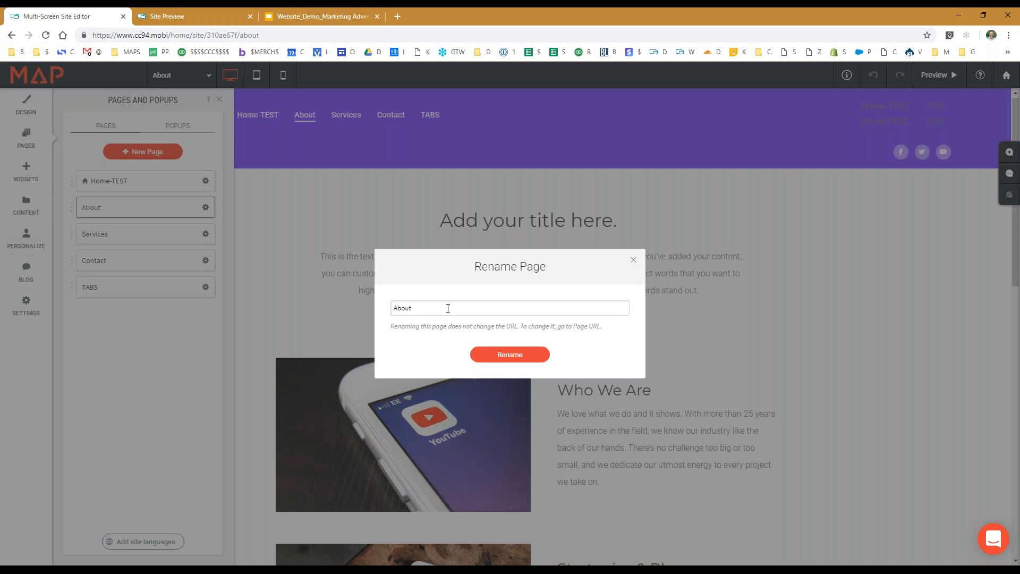
text(Us)
click(494, 358)
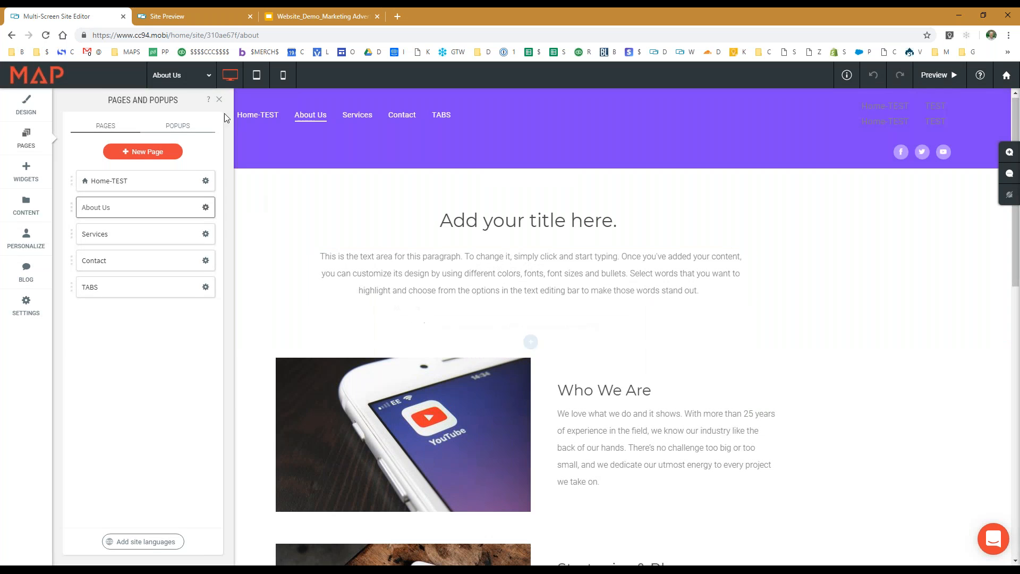
click(219, 99)
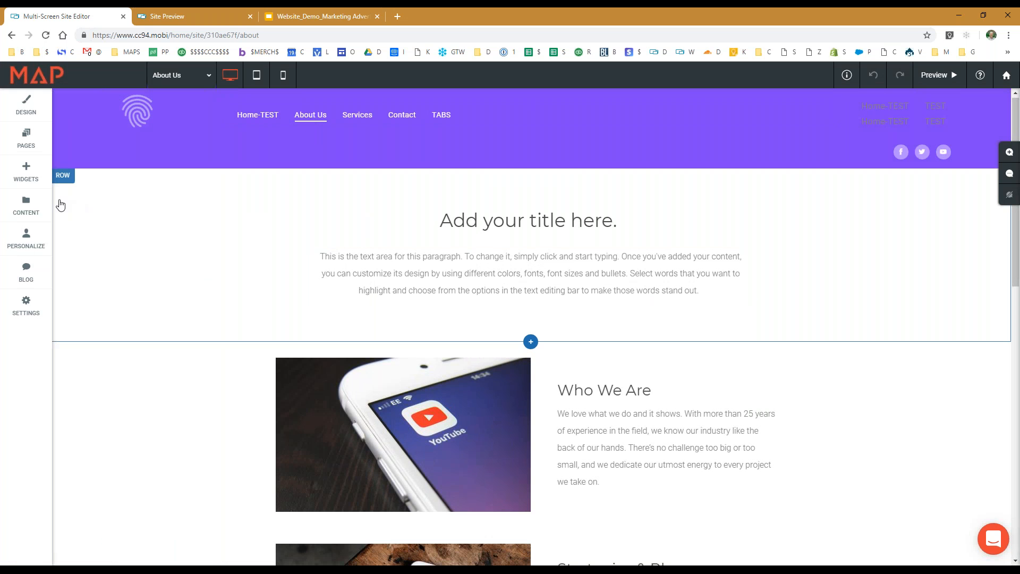
Move the About Us page below Contact in the site's page order and close the page list
click(22, 143)
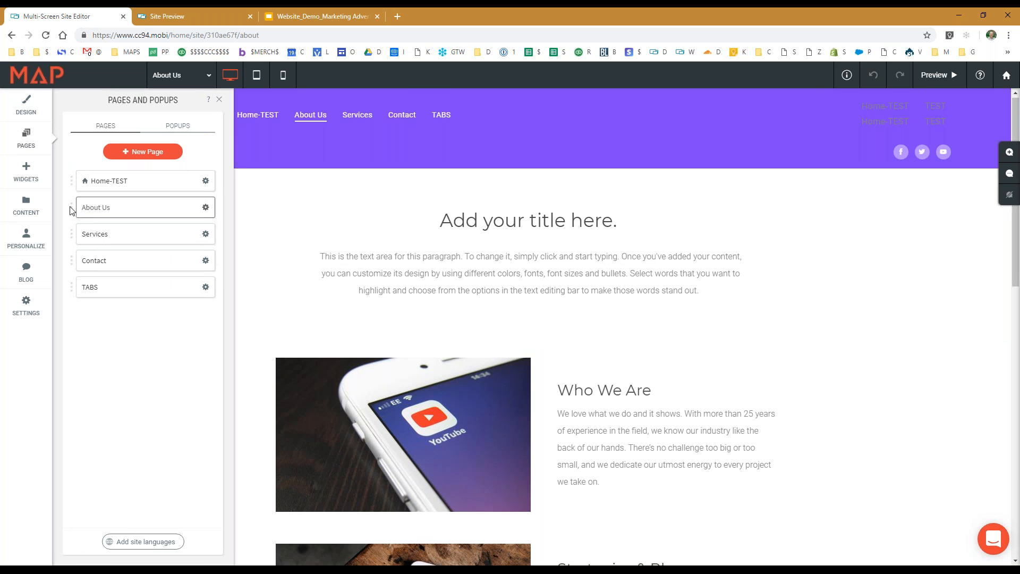
drag(80, 220, 84, 261)
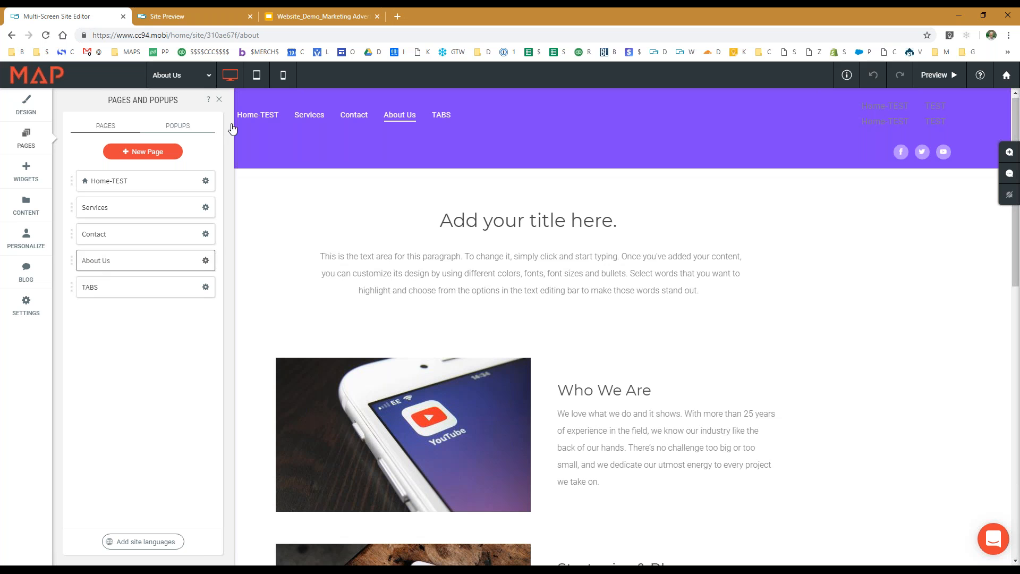
click(219, 101)
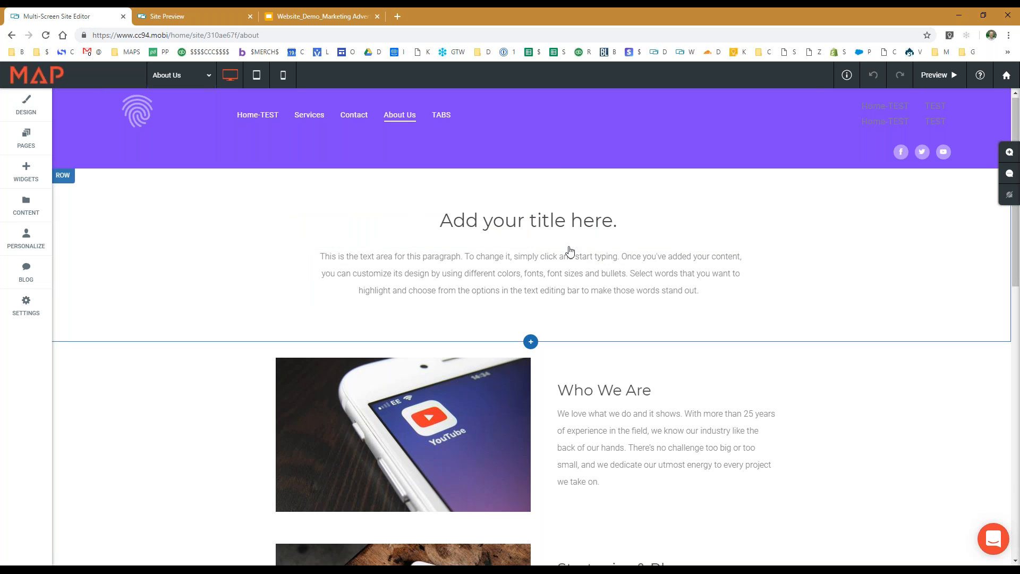
Delete the placeholder paragraph under the About Us page's title, and undo the deletion
scroll(537, 250, down, 2)
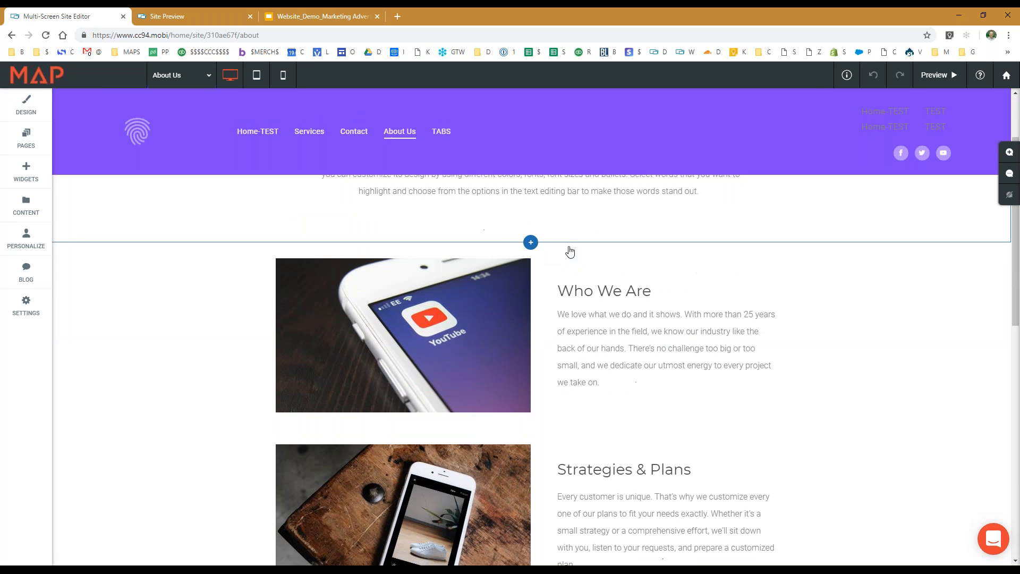
scroll(569, 251, up, 2)
click(392, 259)
click(460, 232)
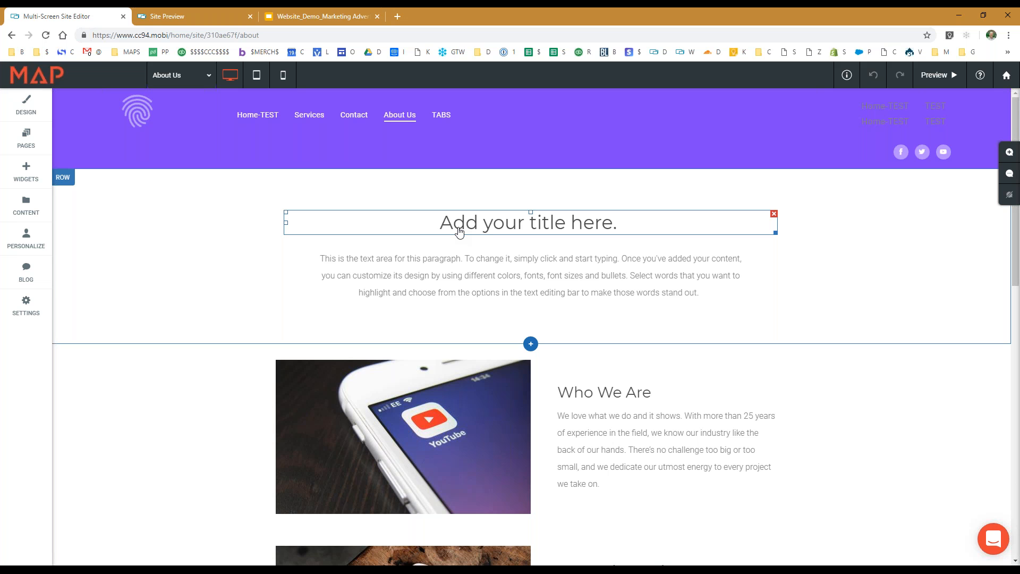
click(453, 258)
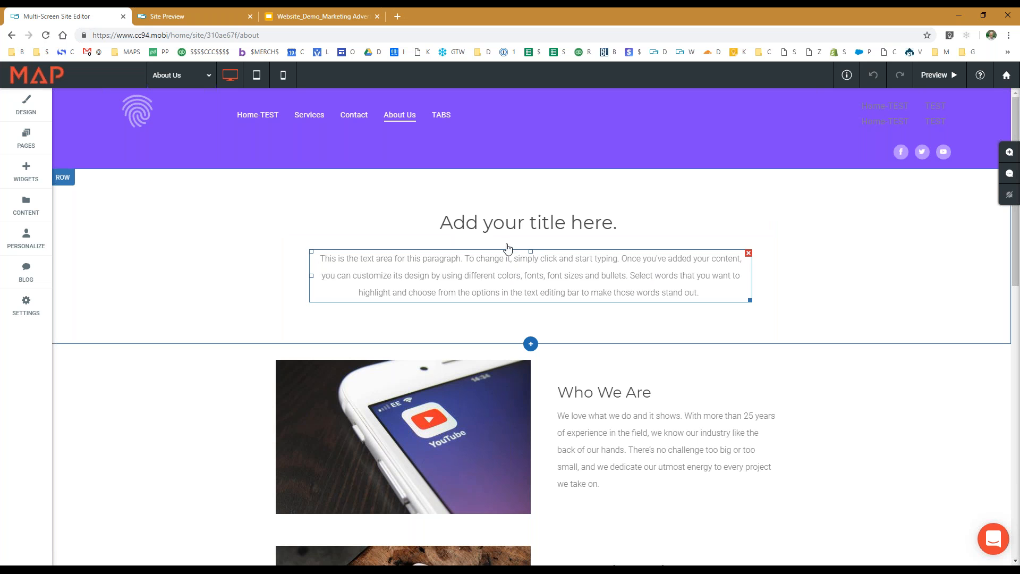
click(520, 234)
click(581, 268)
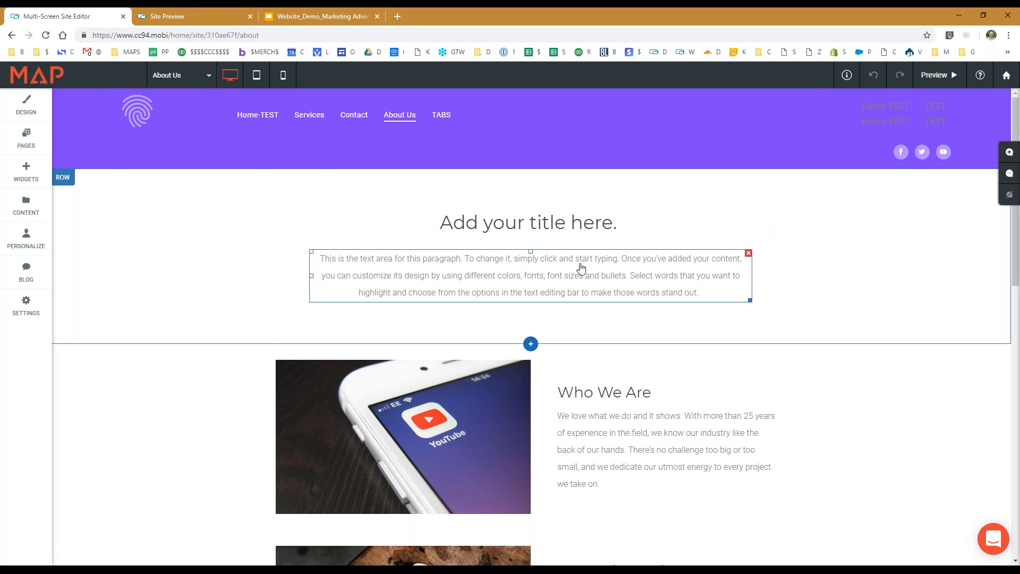
click(748, 254)
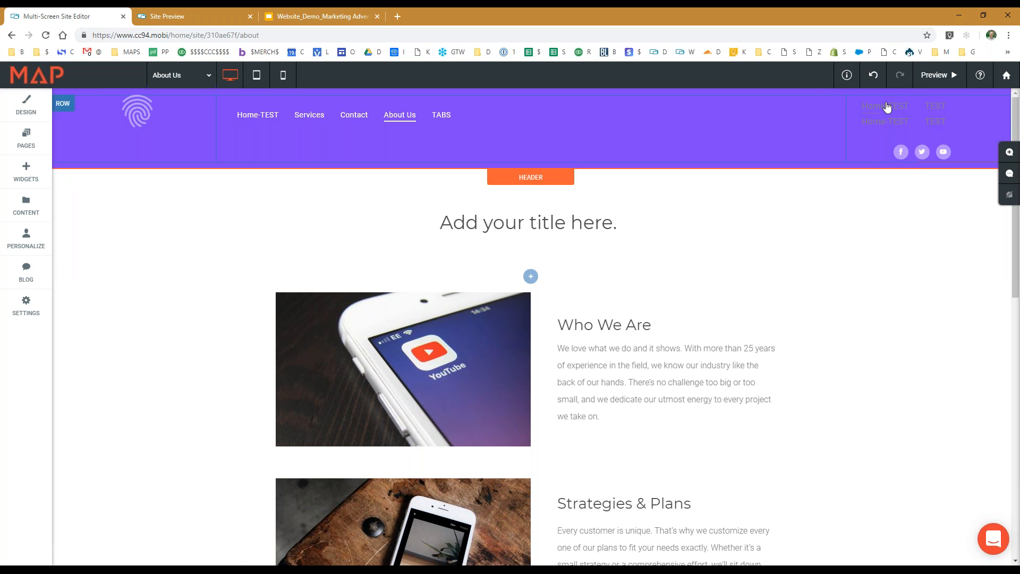
click(872, 76)
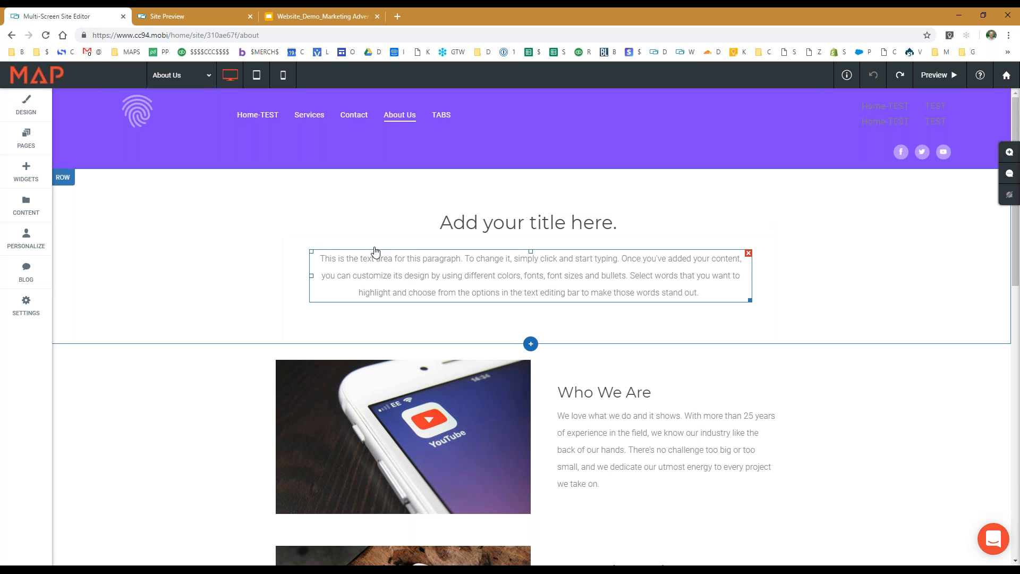
Move the "Add your title here." row down one position, below the Who We Are row
click(66, 183)
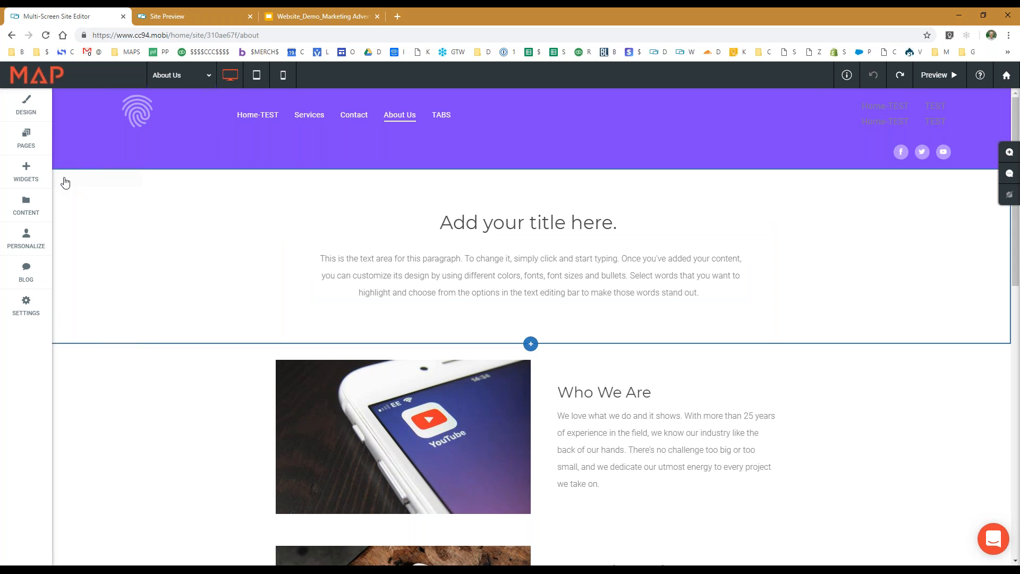
mouse_move(94, 219)
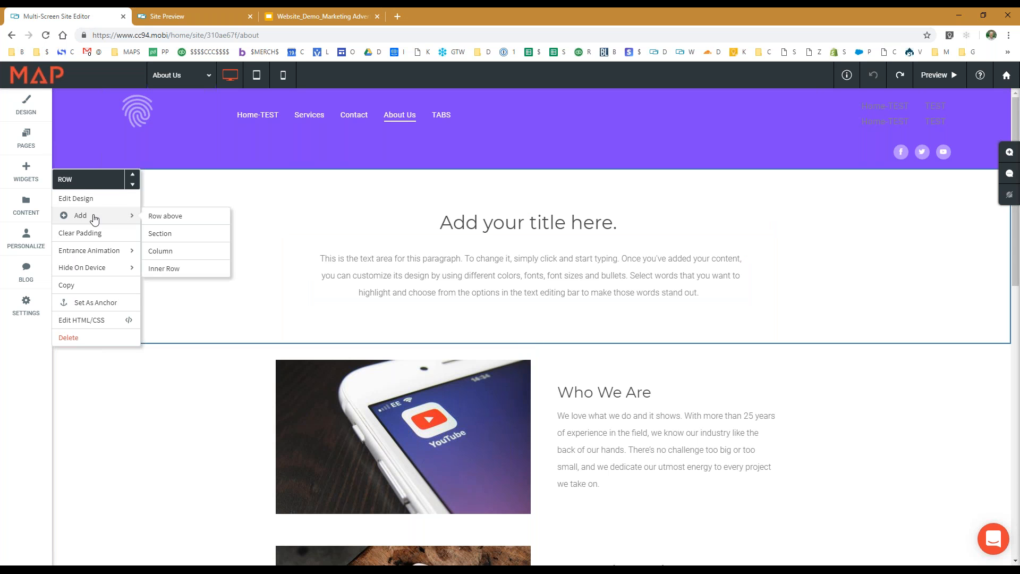
click(132, 184)
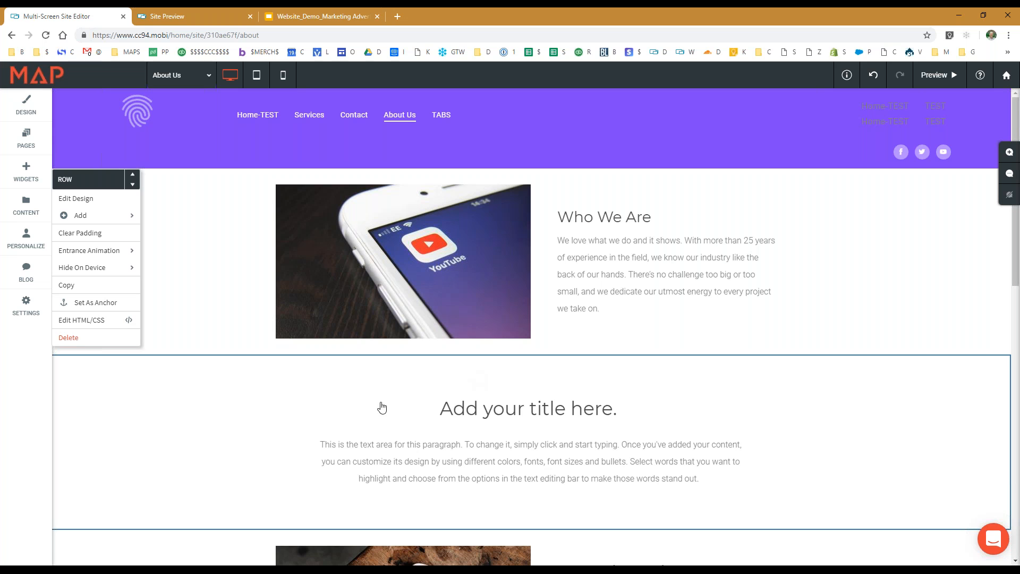
click(282, 412)
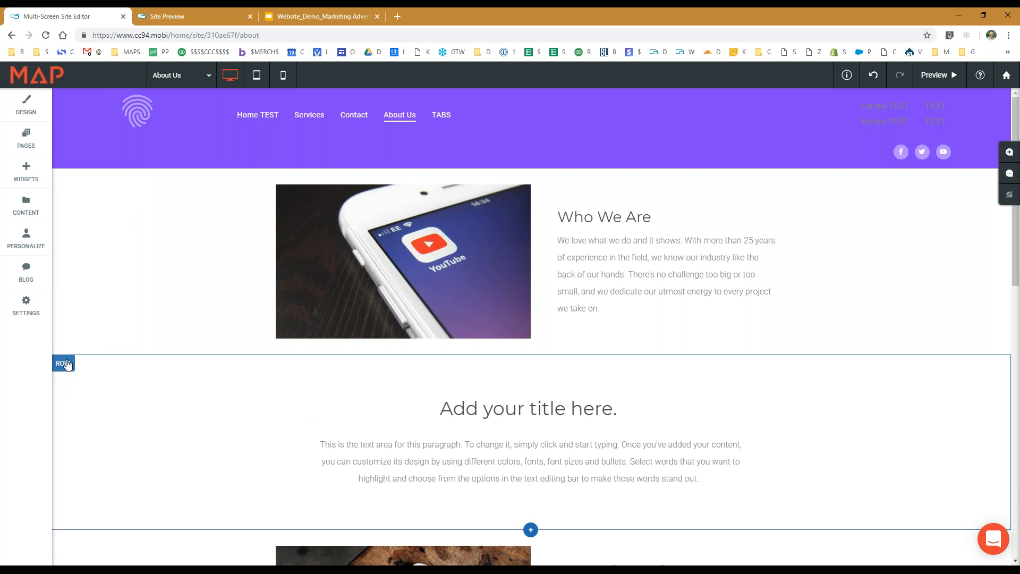
Copy the Who We Are row at the start of the About Us page
click(67, 365)
click(212, 242)
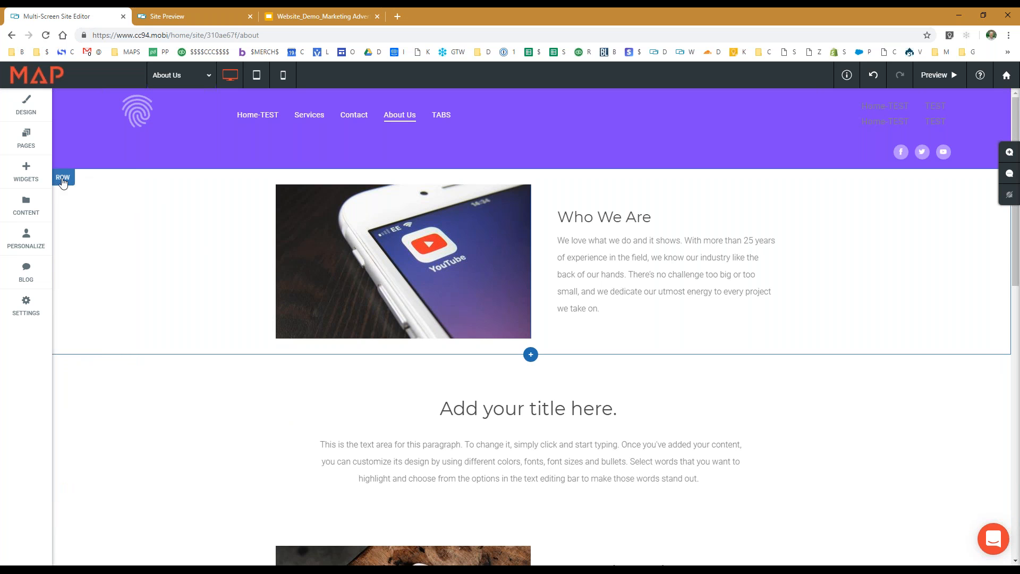
click(63, 178)
mouse_move(83, 222)
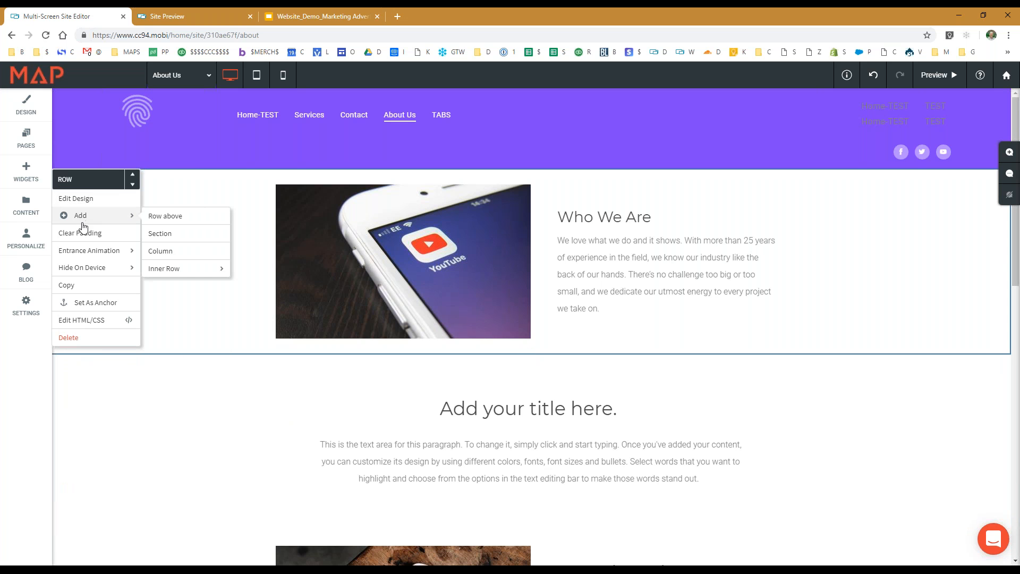
click(83, 289)
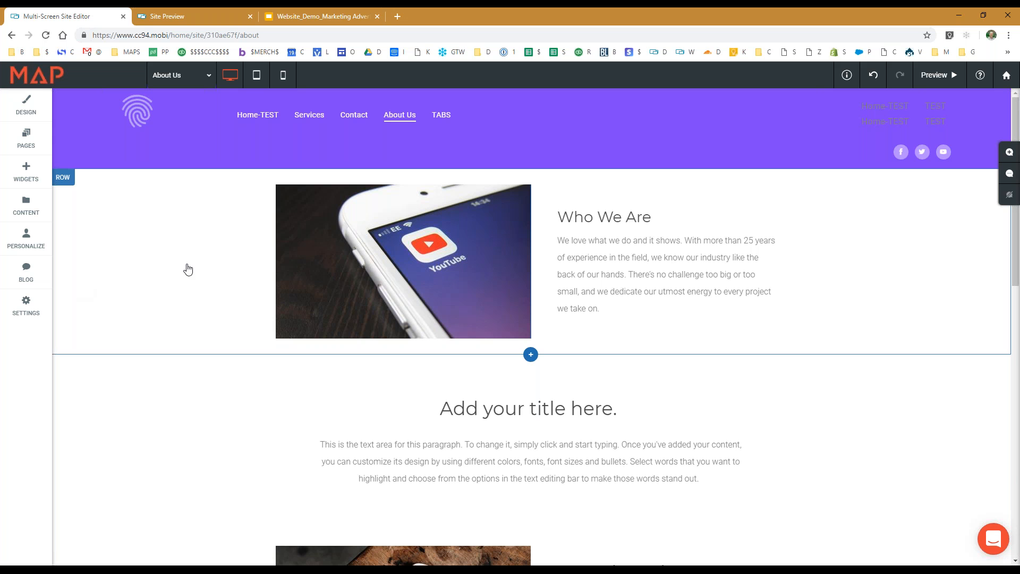
Paste the copied row at the Strategies & Plans row, placing it directly below the title row
scroll(187, 269, down, 4)
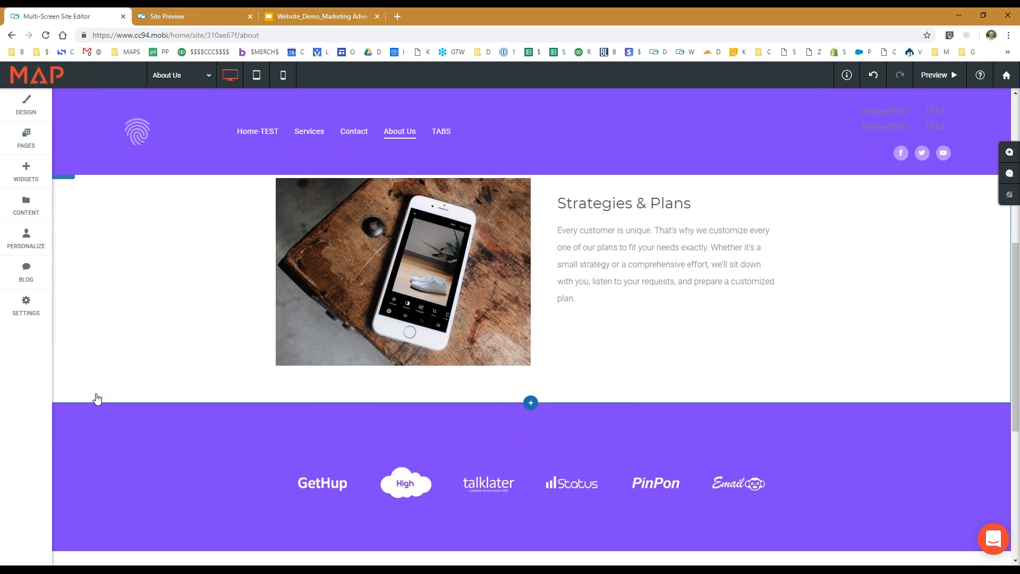
click(187, 269)
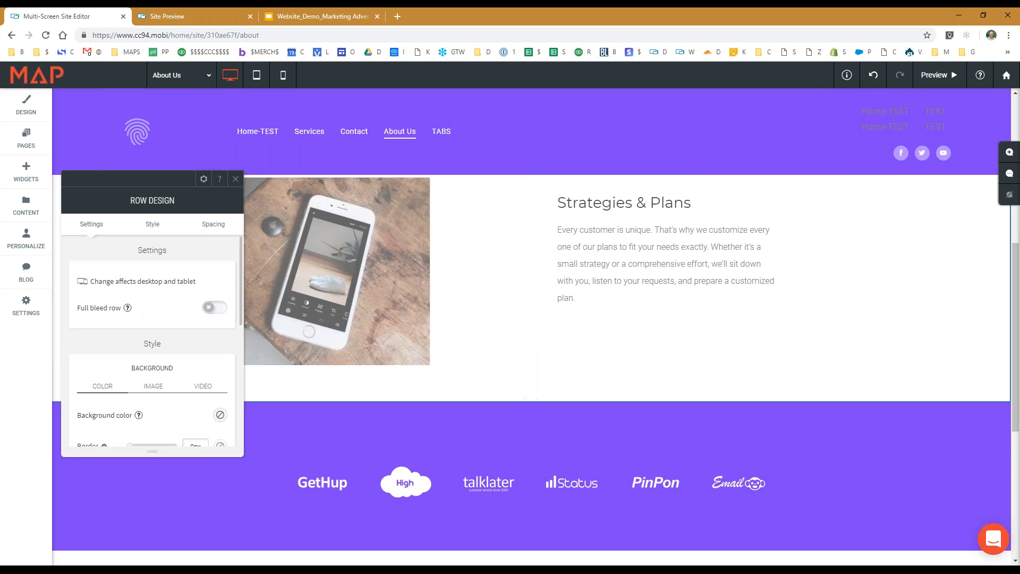
click(235, 180)
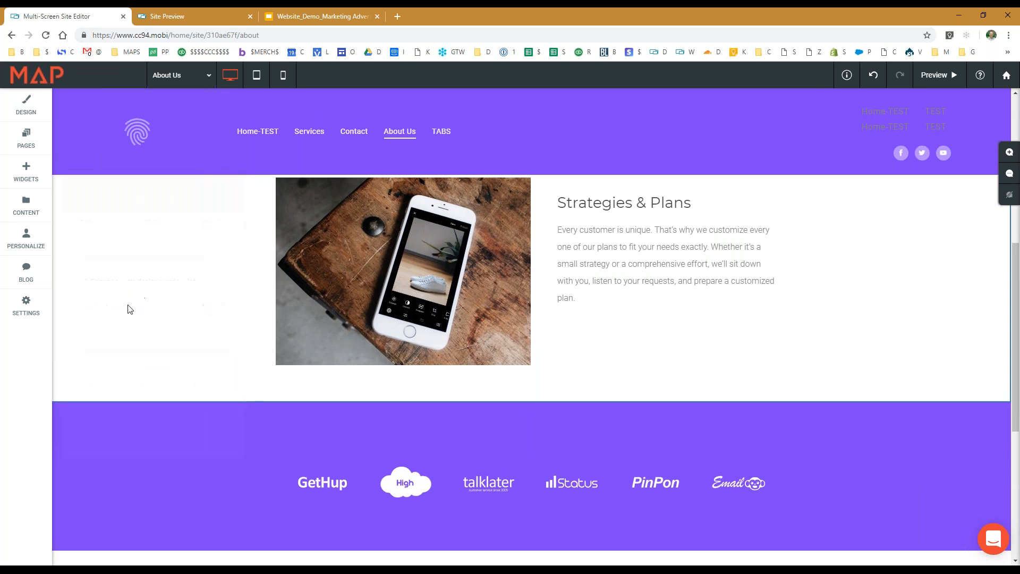
scroll(112, 342, up, 3)
click(64, 334)
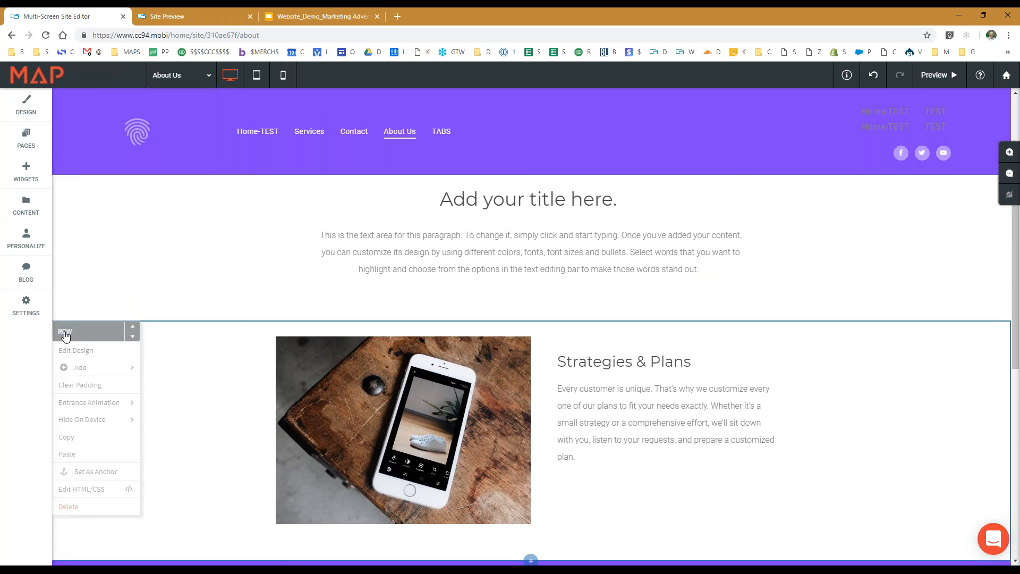
click(91, 457)
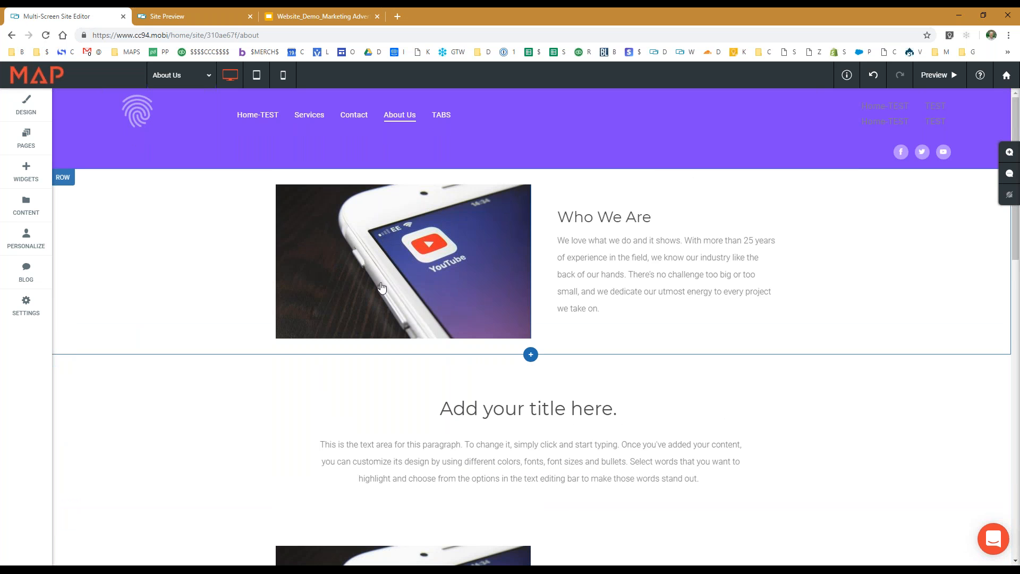
Set a YouTube video link as the background of the image column in the first Who We Are row and close the column design settings
click(390, 253)
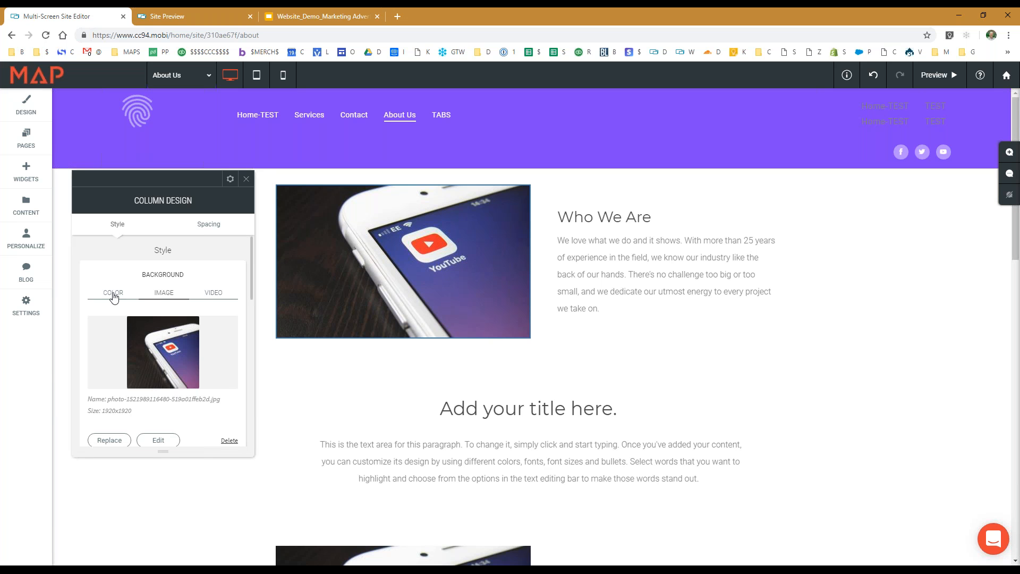
click(207, 299)
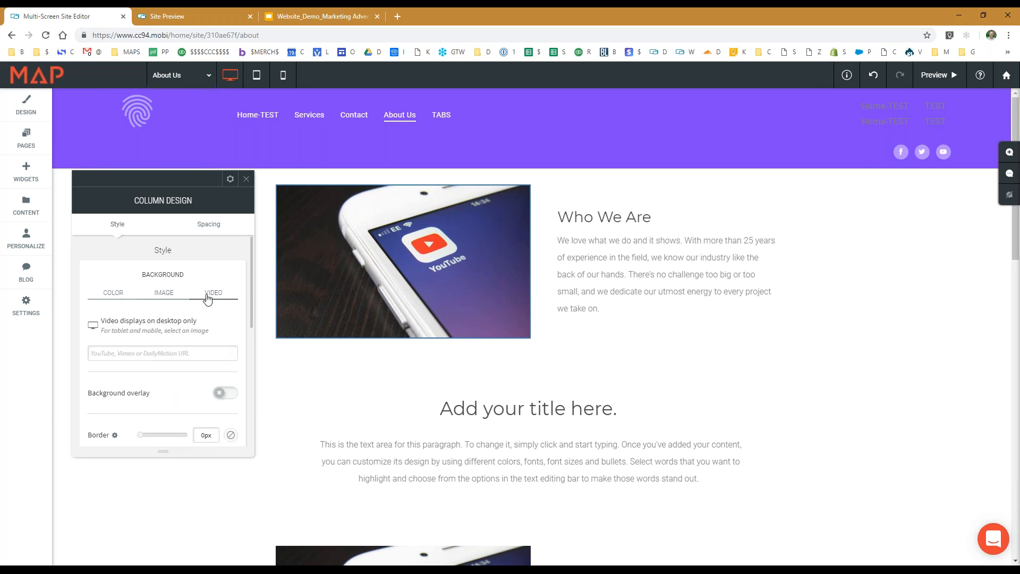
click(403, 17)
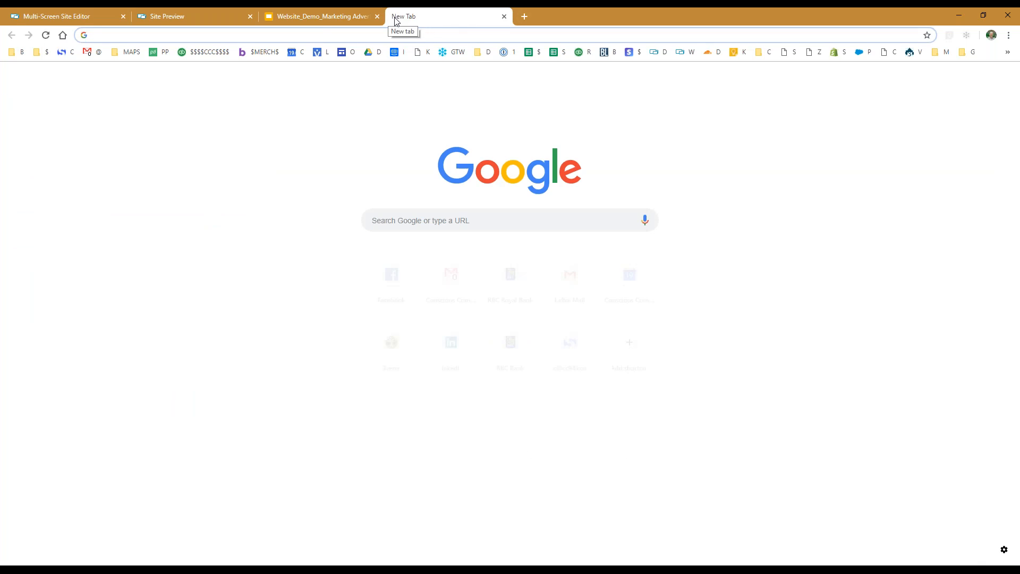
drag(410, 19, 0, 32)
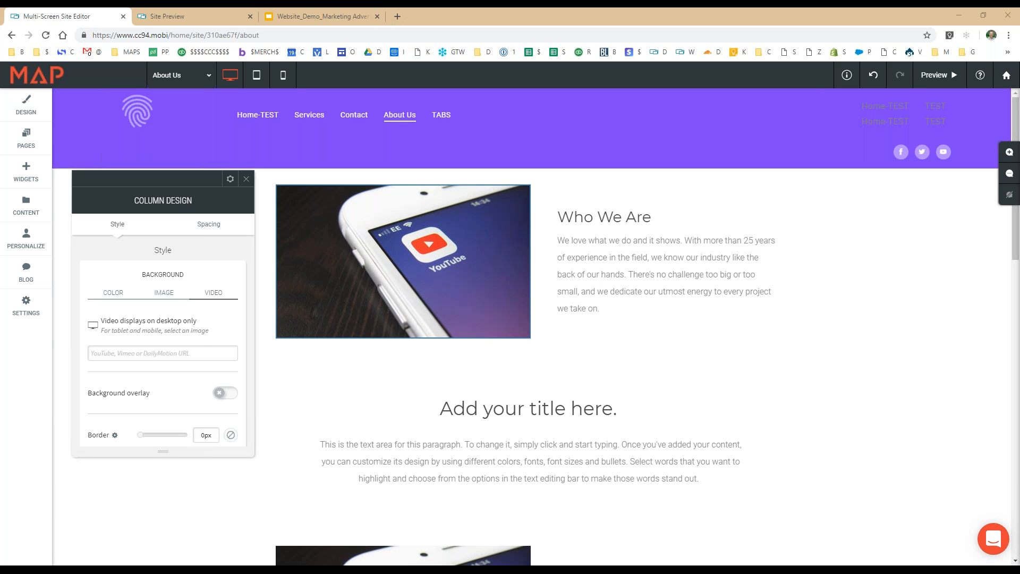
click(153, 355)
key(ctrl+v)
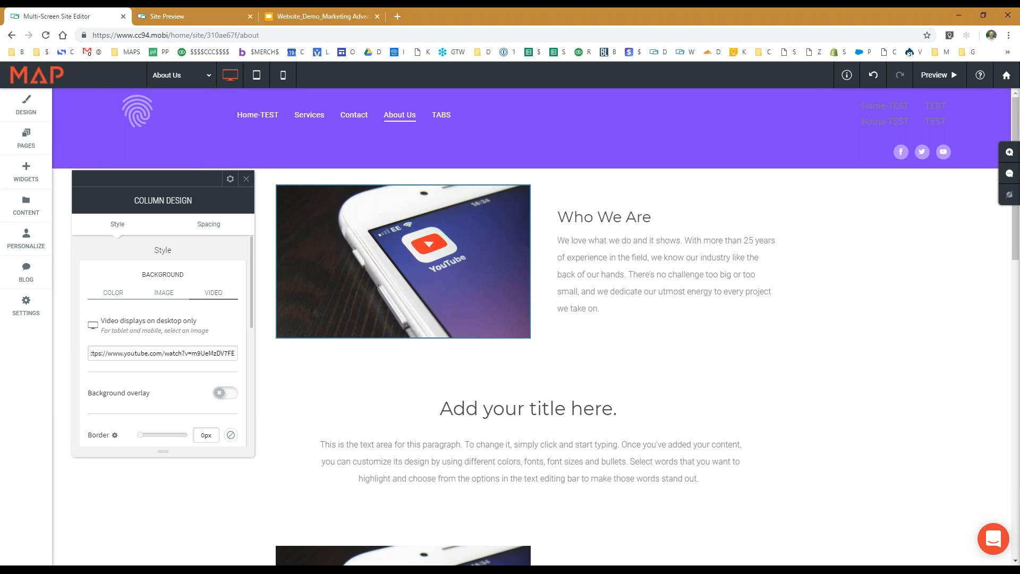
click(251, 183)
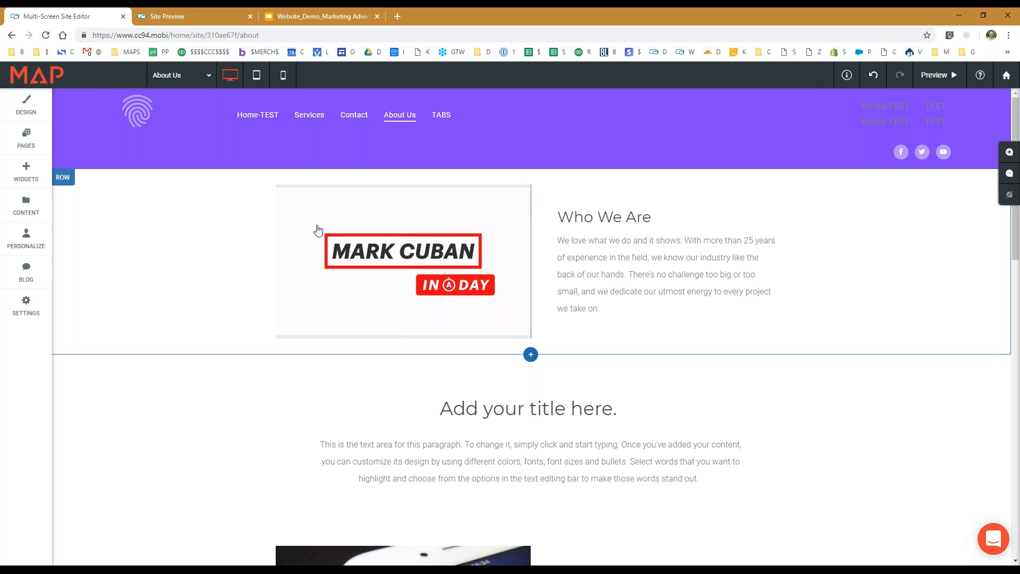
click(63, 180)
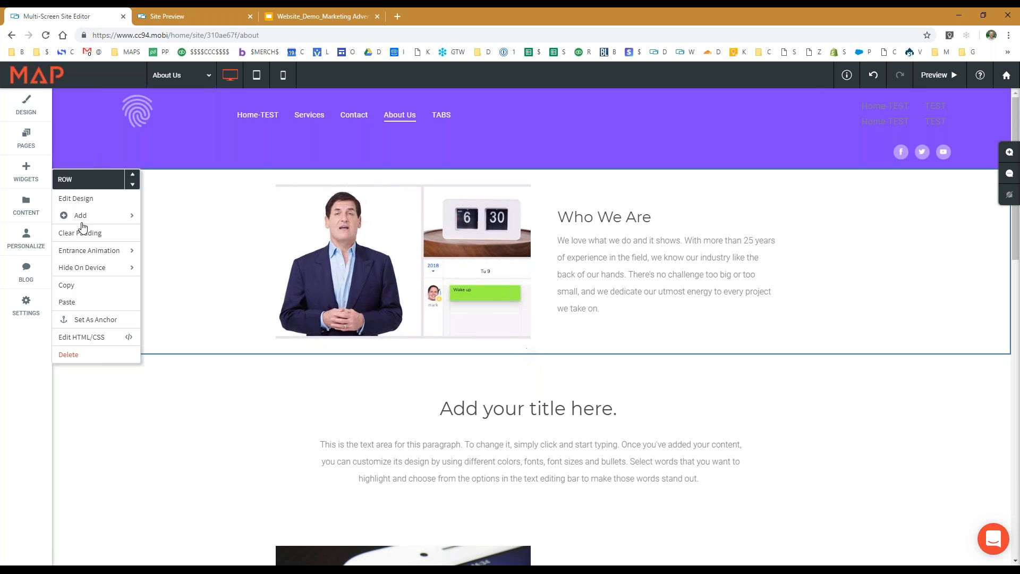
click(186, 194)
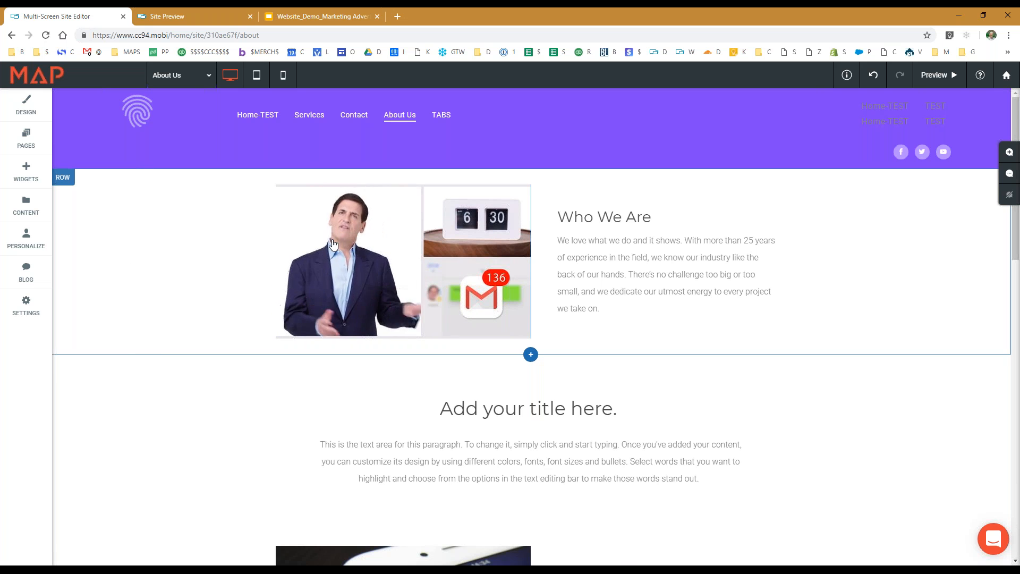
scroll(334, 245, down, 2)
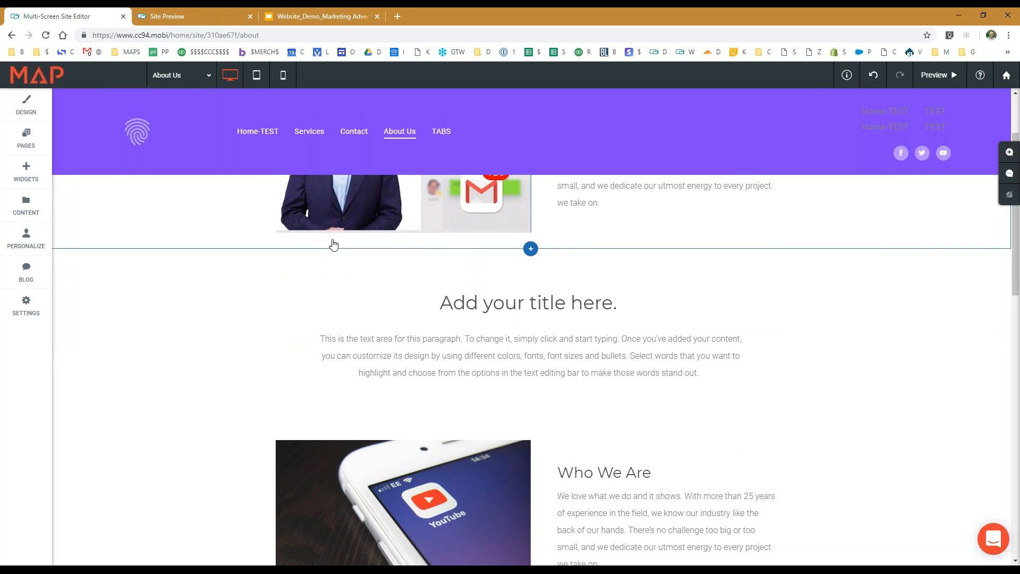
scroll(334, 245, up, 2)
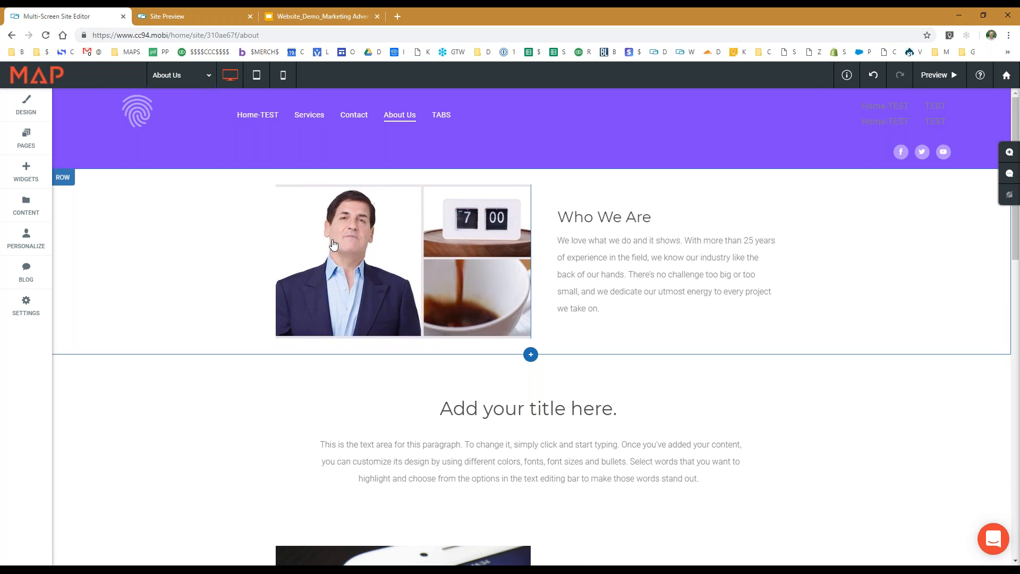
Apply the Fade In From Right entrance animation to the first Who We Are row and Fade In From Left to the title row
click(67, 181)
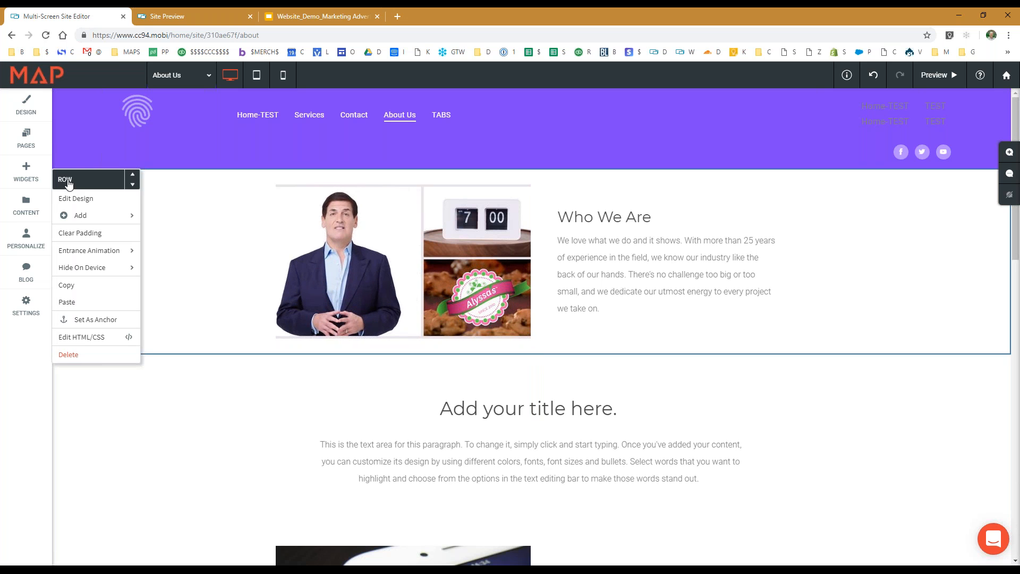
mouse_move(84, 254)
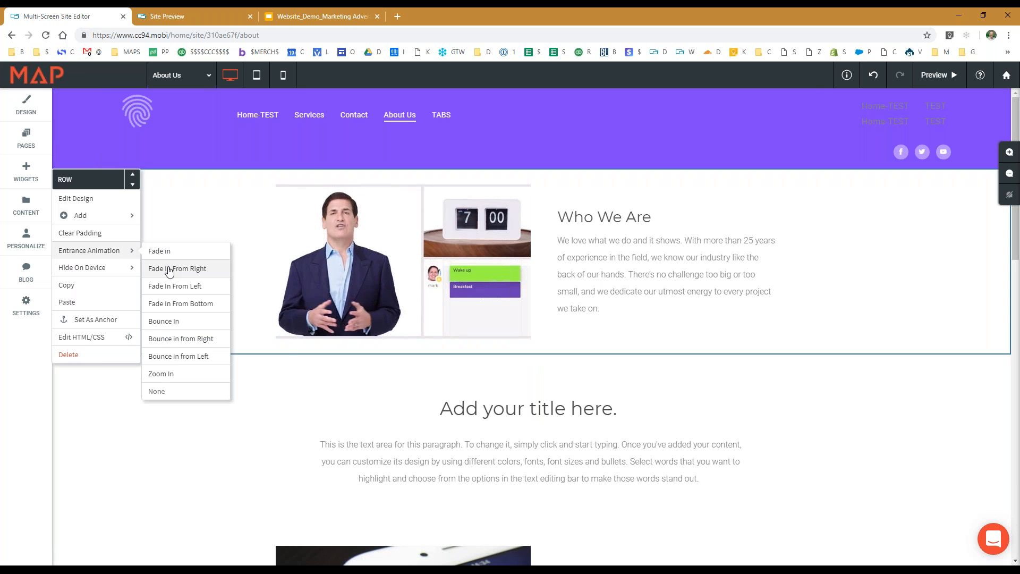
scroll(381, 409, down, 4)
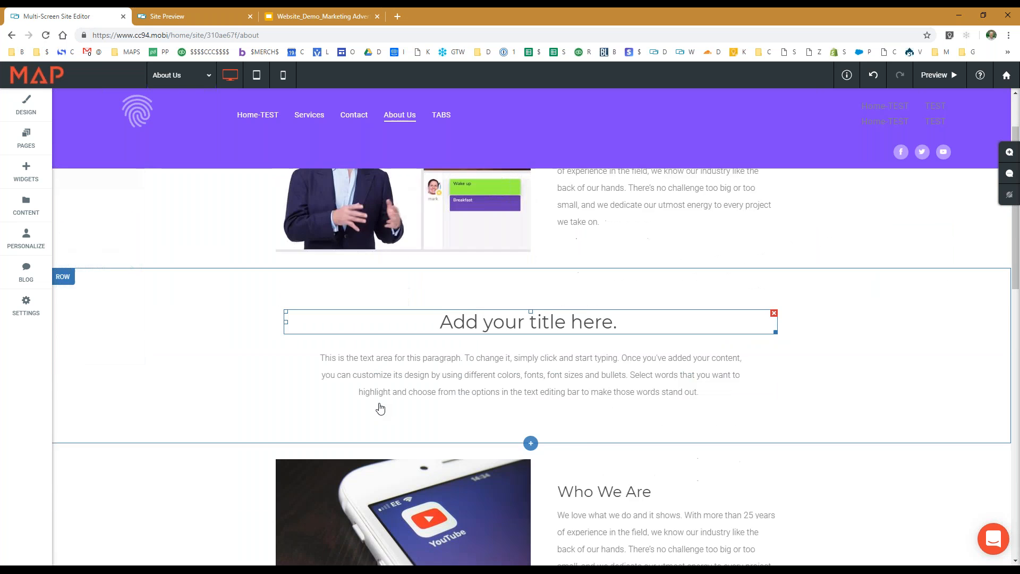
scroll(170, 251, up, 1)
scroll(167, 256, up, 2)
click(67, 311)
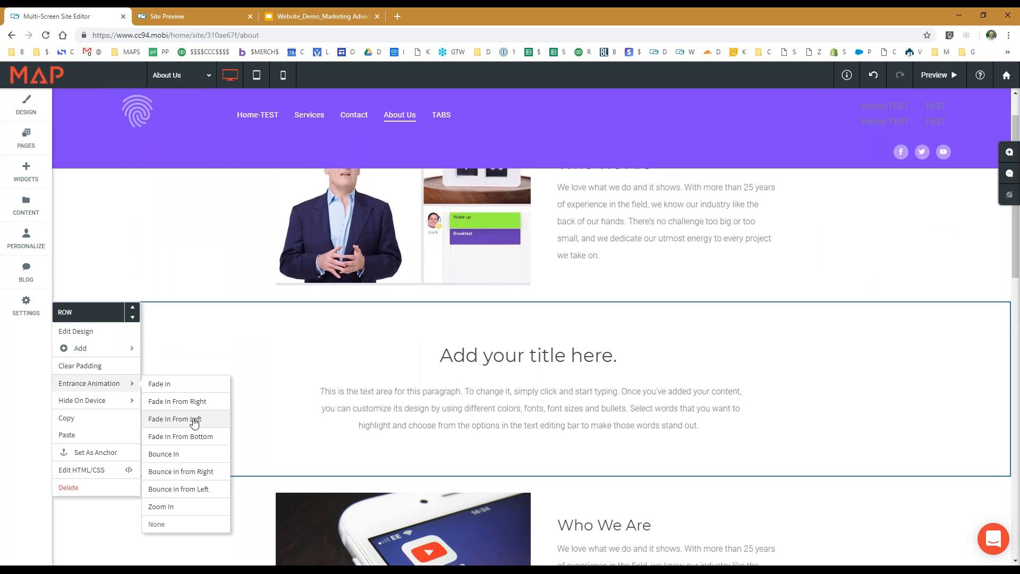
Apply the Bounce In entrance animation to the second Who We Are row and open the Strategies & Plans row's animation options
scroll(396, 369, down, 4)
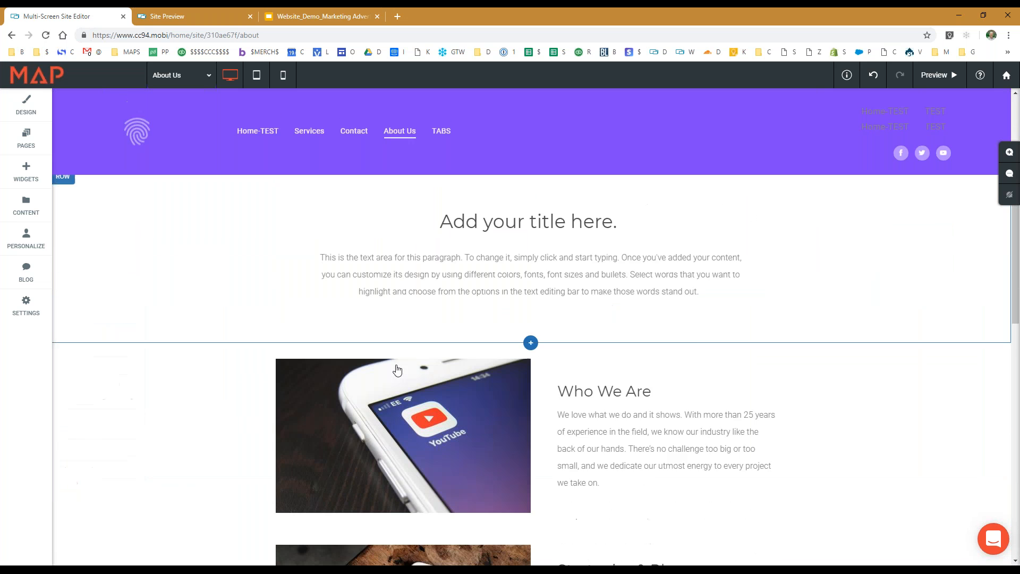
click(70, 281)
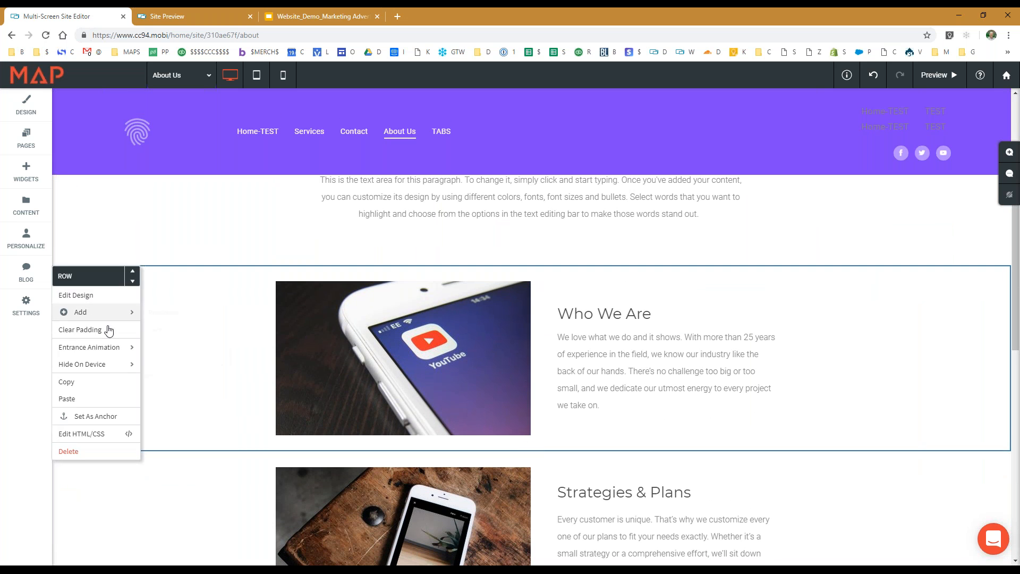
mouse_move(106, 348)
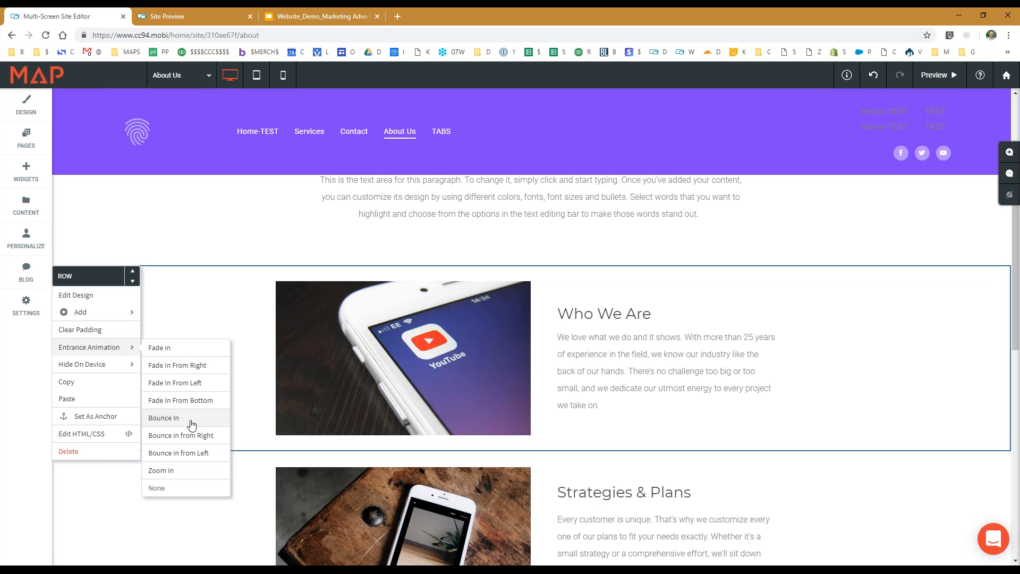
scroll(287, 392, down, 4)
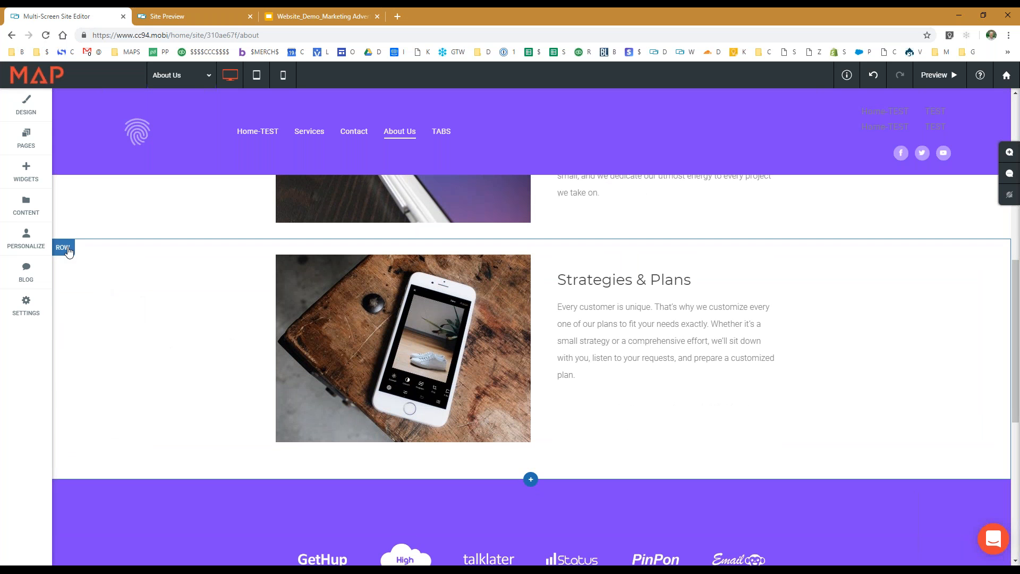
click(64, 250)
mouse_move(111, 321)
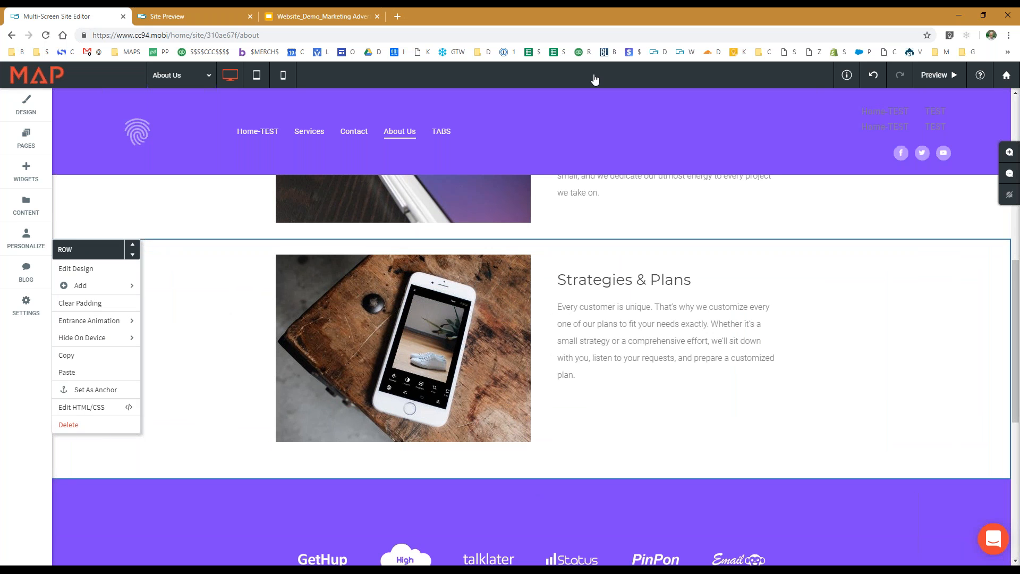
Preview the site, visit Contact and return to About Us to examine the rows' entrance animations, and go back to the editor
click(927, 77)
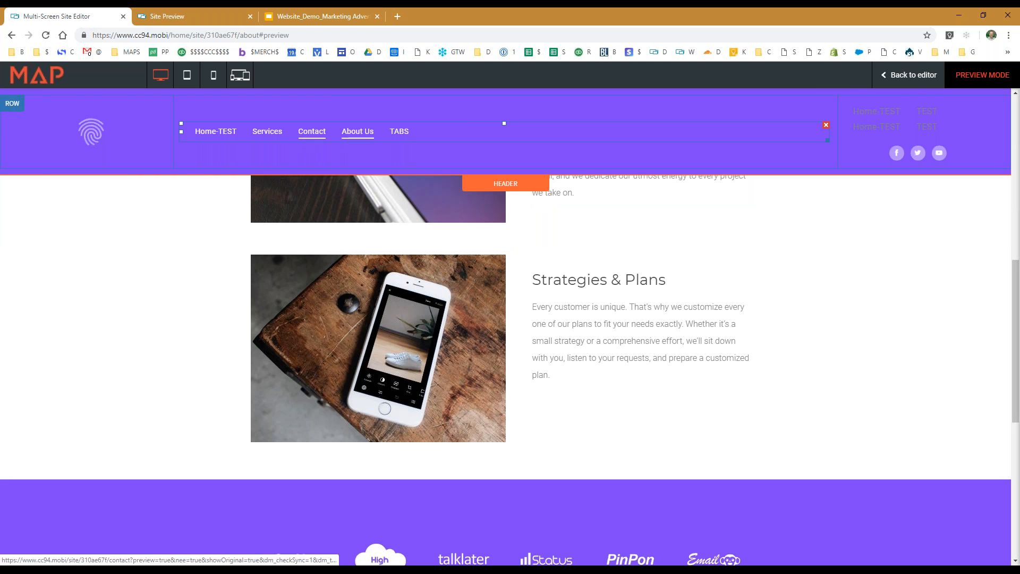
click(307, 139)
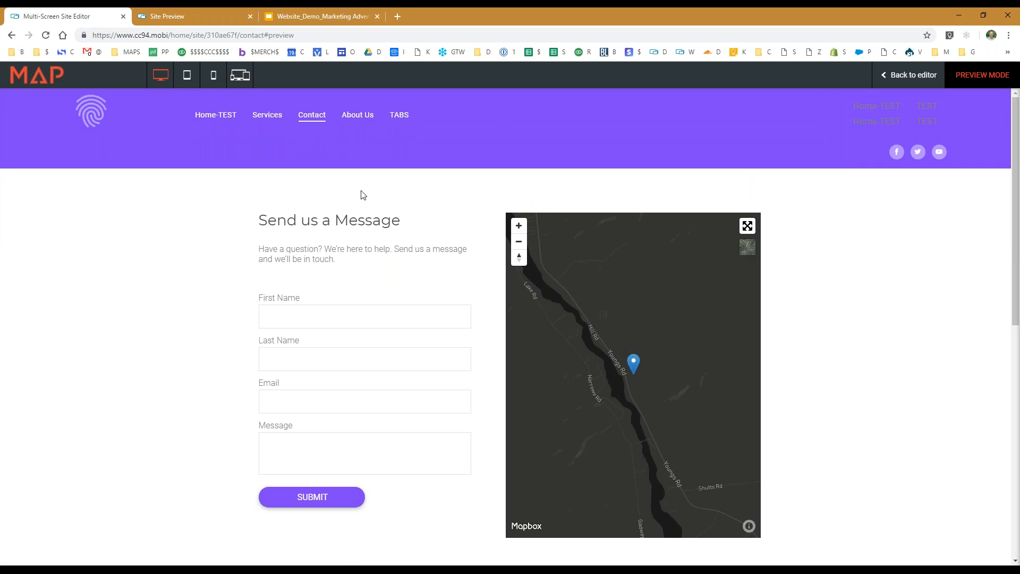
click(347, 118)
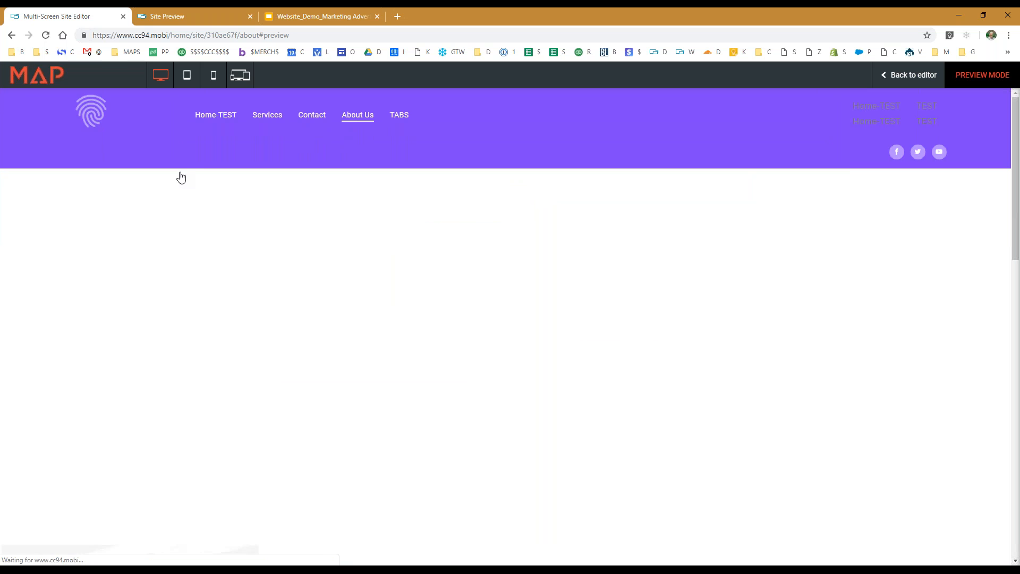
scroll(132, 213, down, 3)
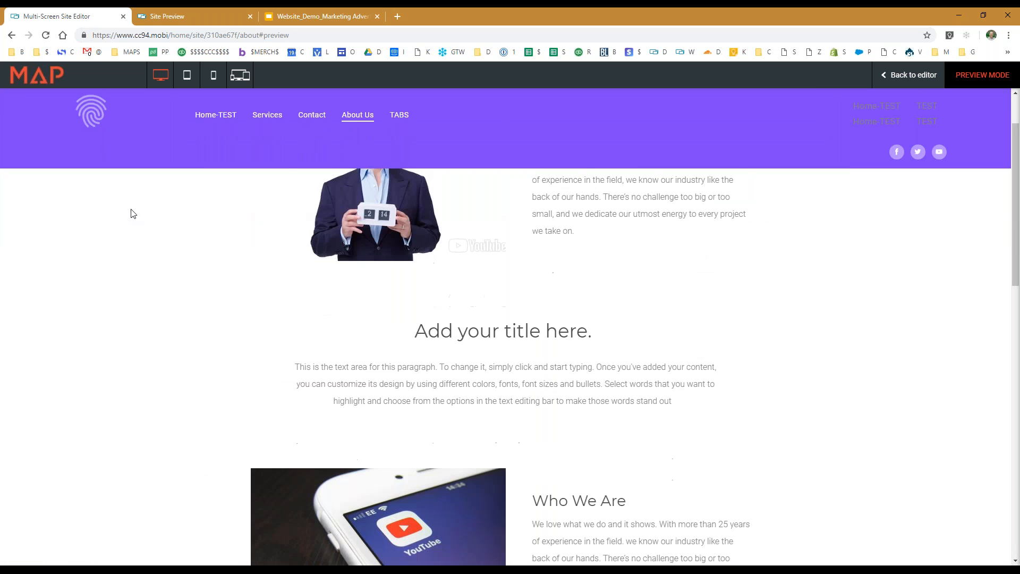
scroll(133, 214, down, 8)
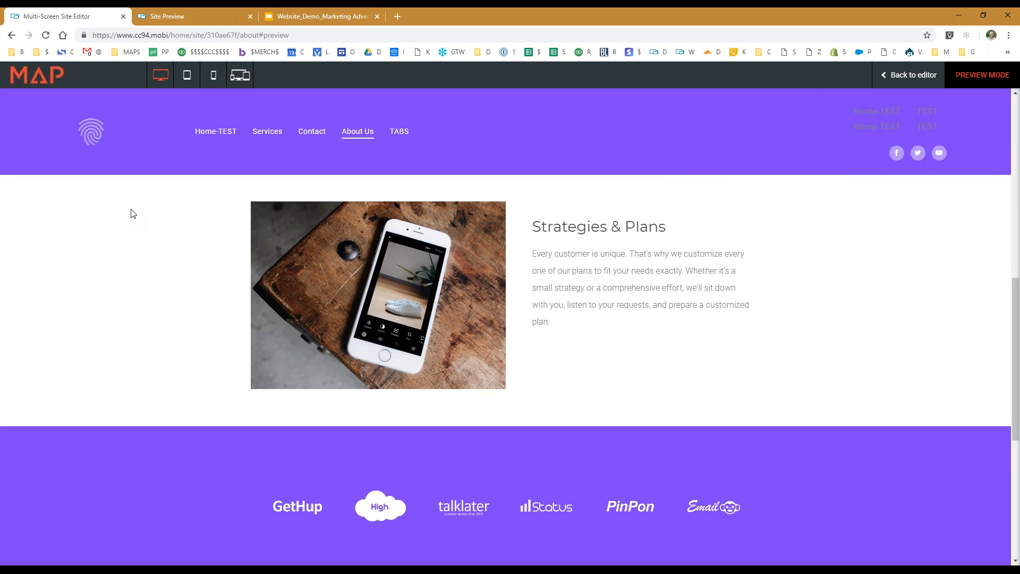
scroll(130, 213, up, 5)
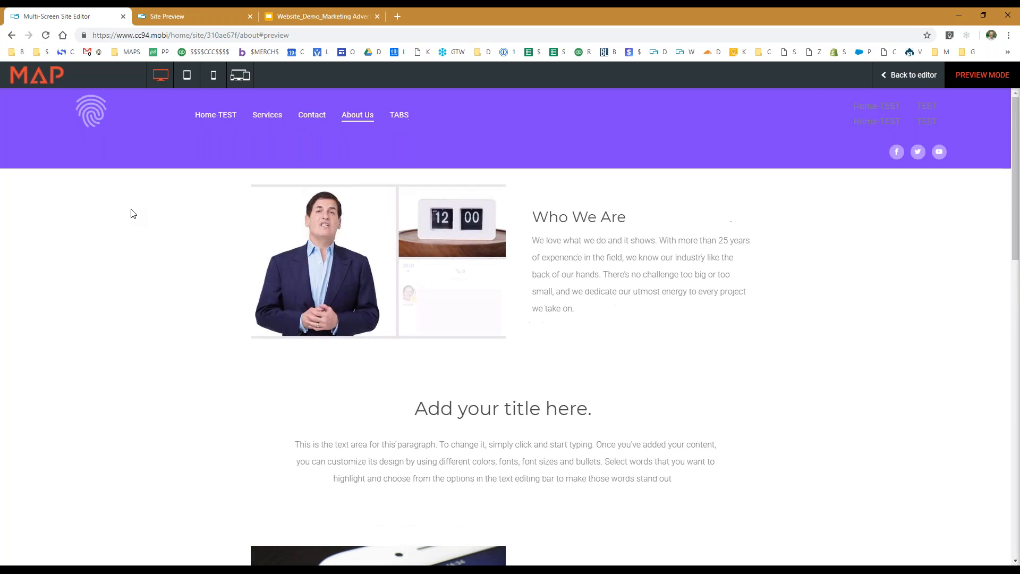
click(890, 75)
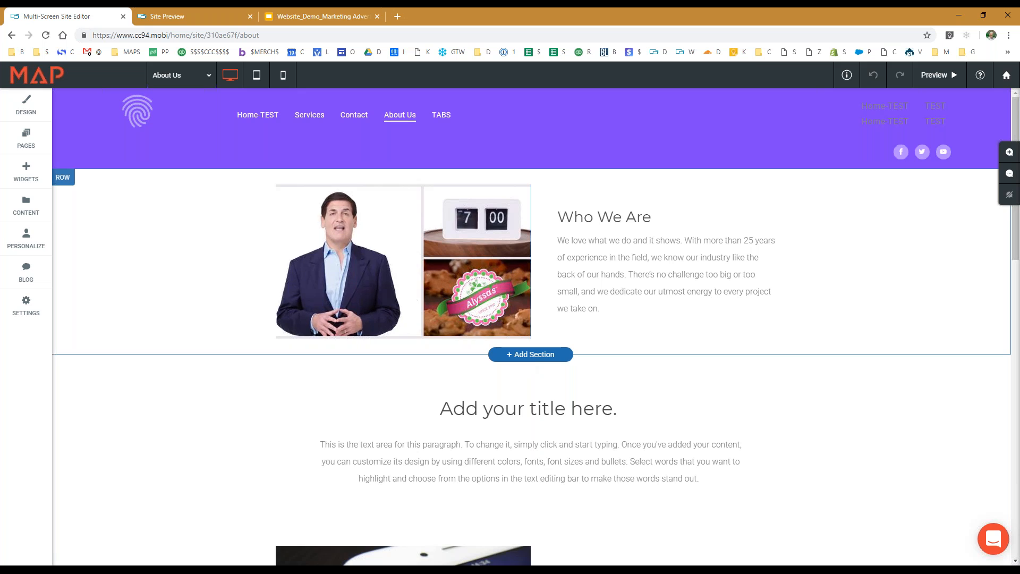
click(531, 354)
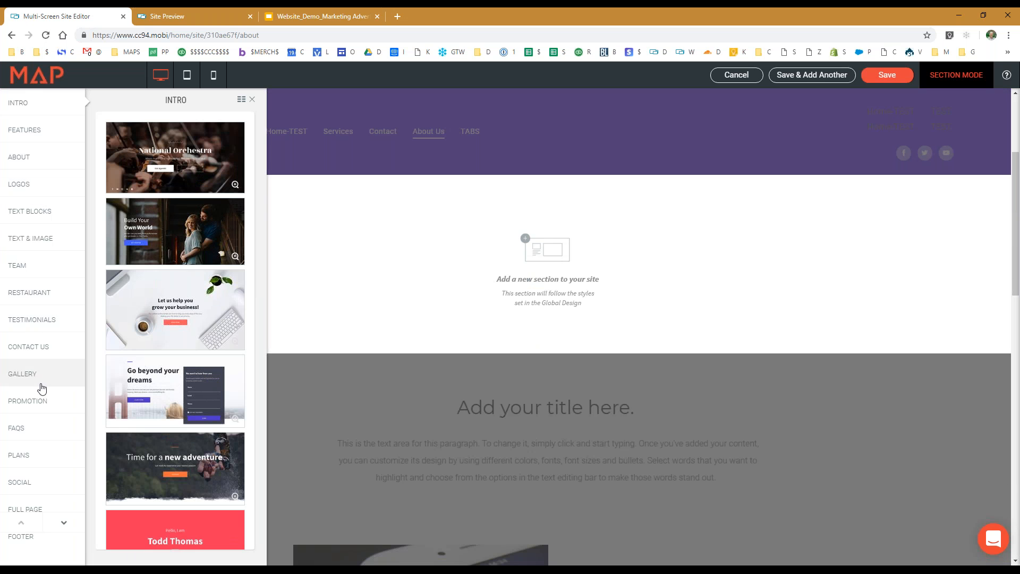
click(41, 402)
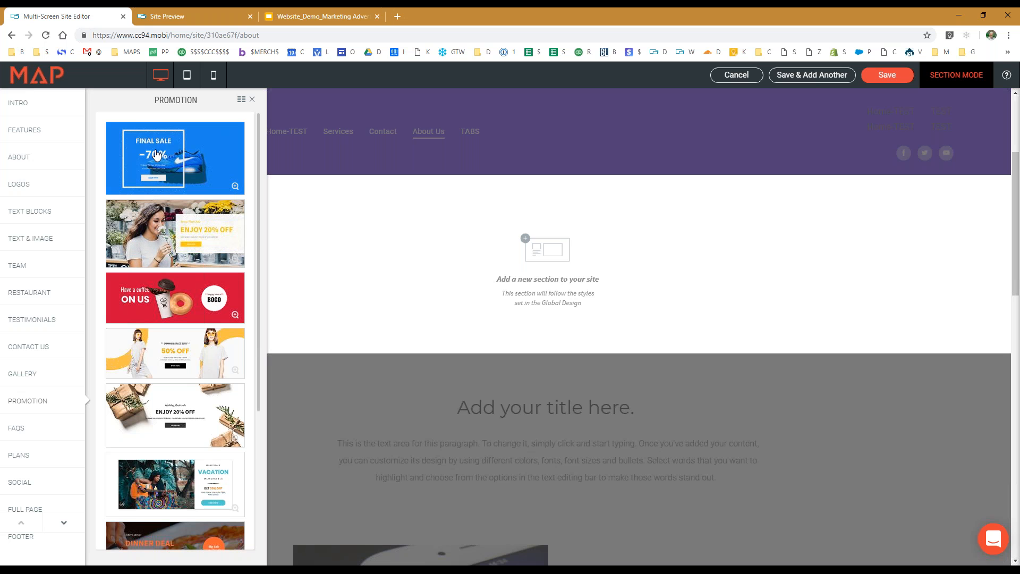
click(160, 246)
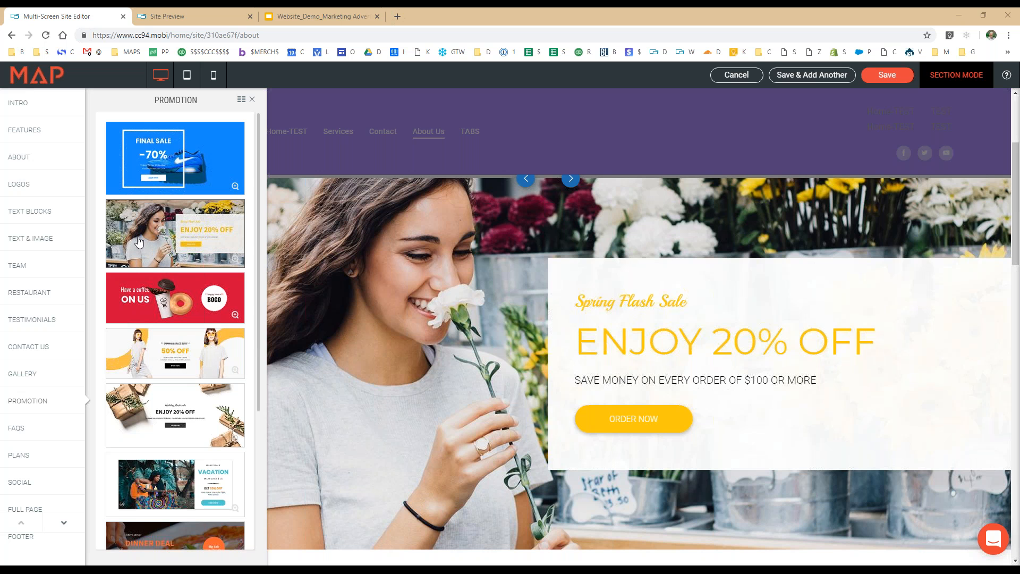
click(252, 99)
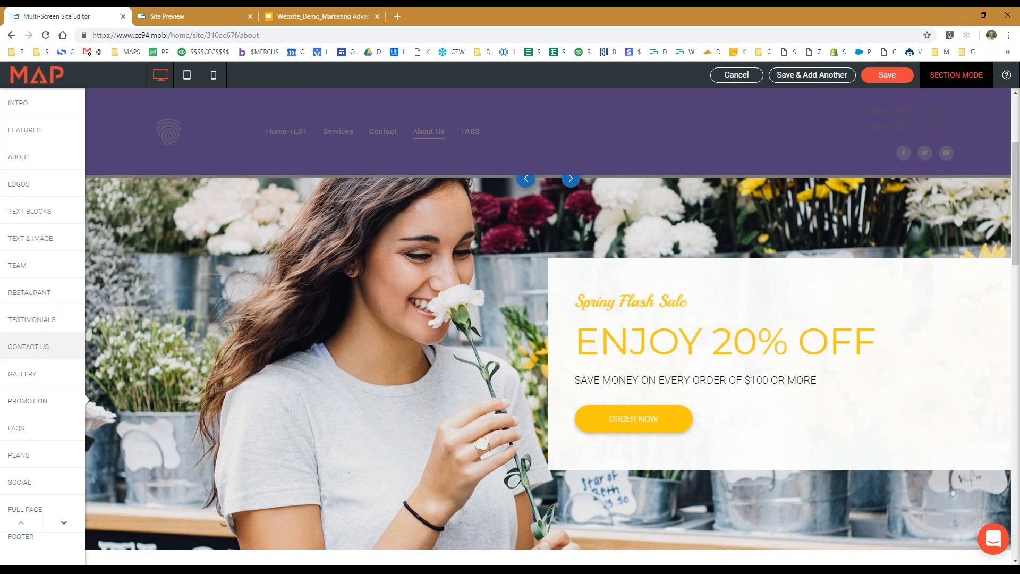
click(735, 75)
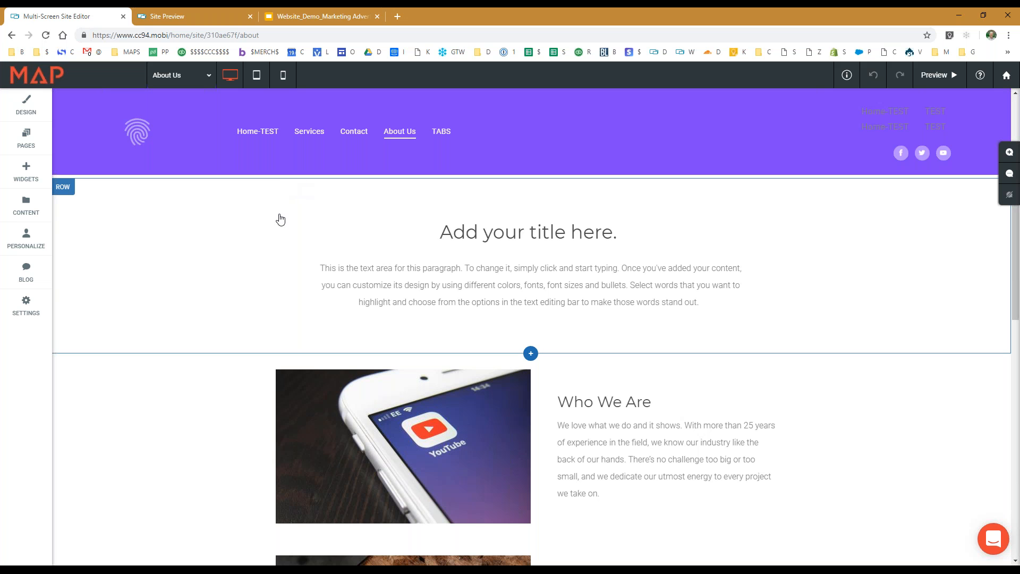
Add the Plans section with Basic, Standard and Premium pricing cards below the title row and save it
scroll(457, 302, down, 3)
scroll(372, 372, up, 3)
click(528, 355)
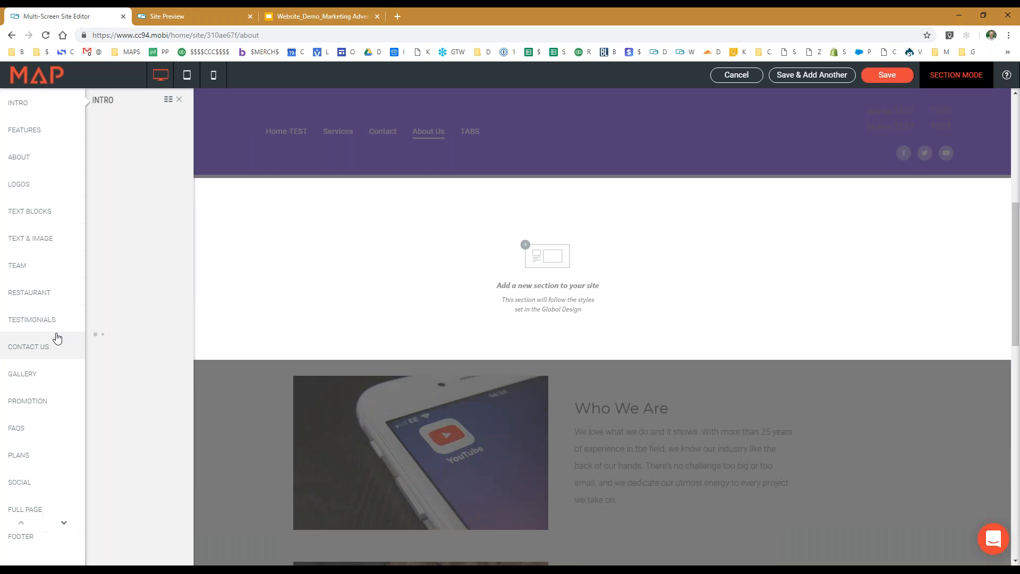
click(21, 457)
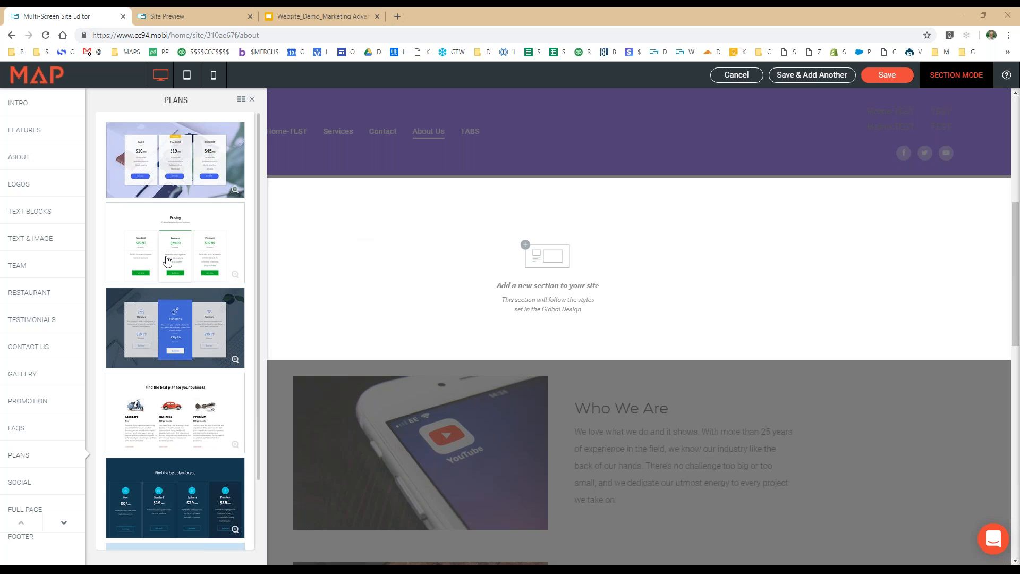
click(177, 164)
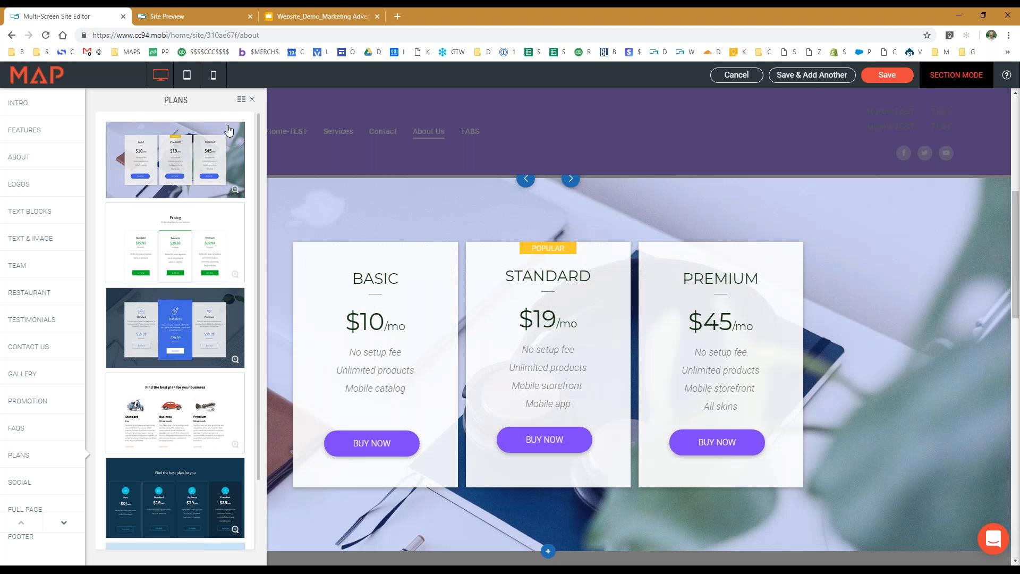
click(894, 78)
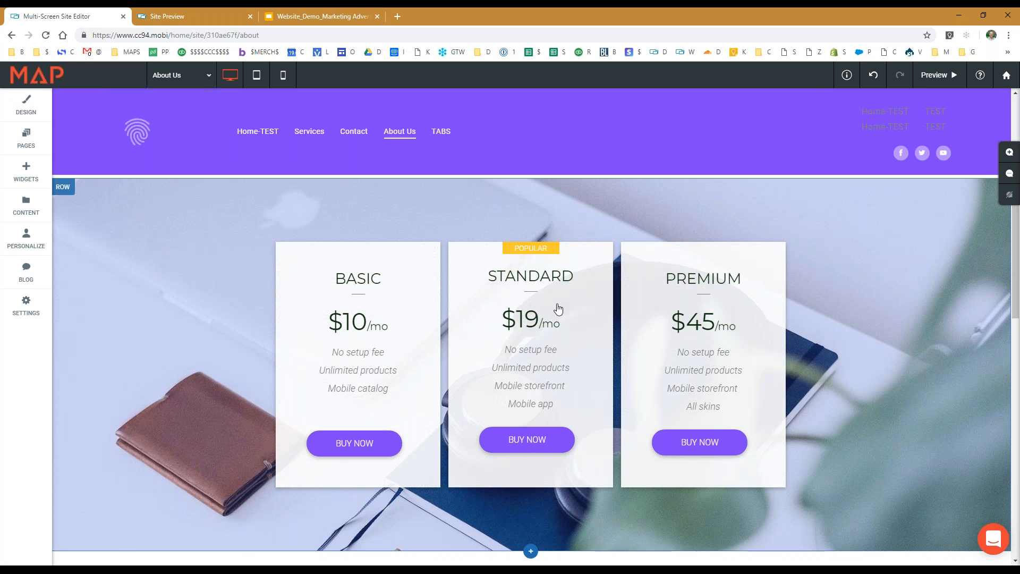
Replace the pricing plans row's background with the free image dentist-doctor-dental-clinic.jpg
scroll(853, 296, down, 1)
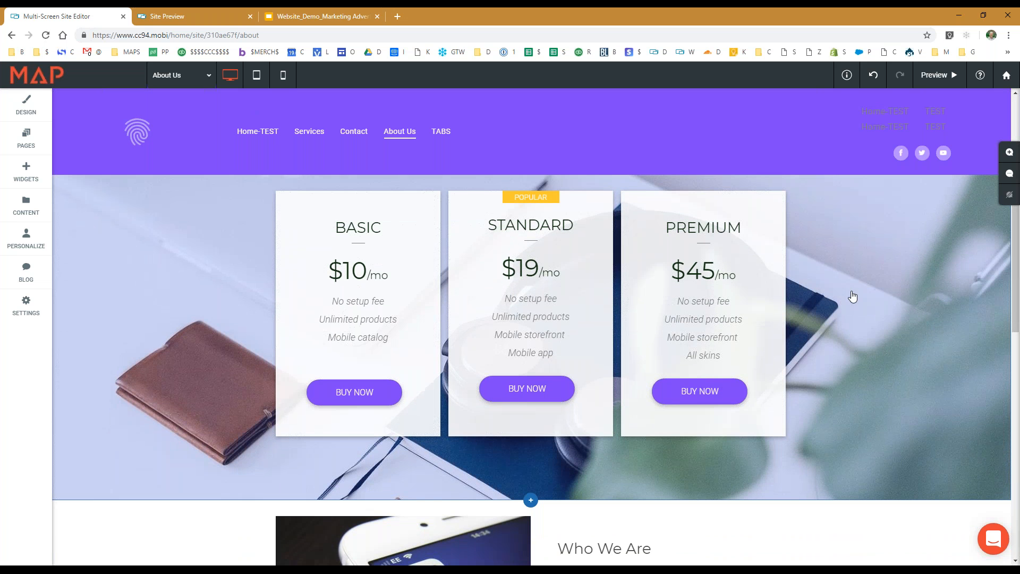
click(96, 213)
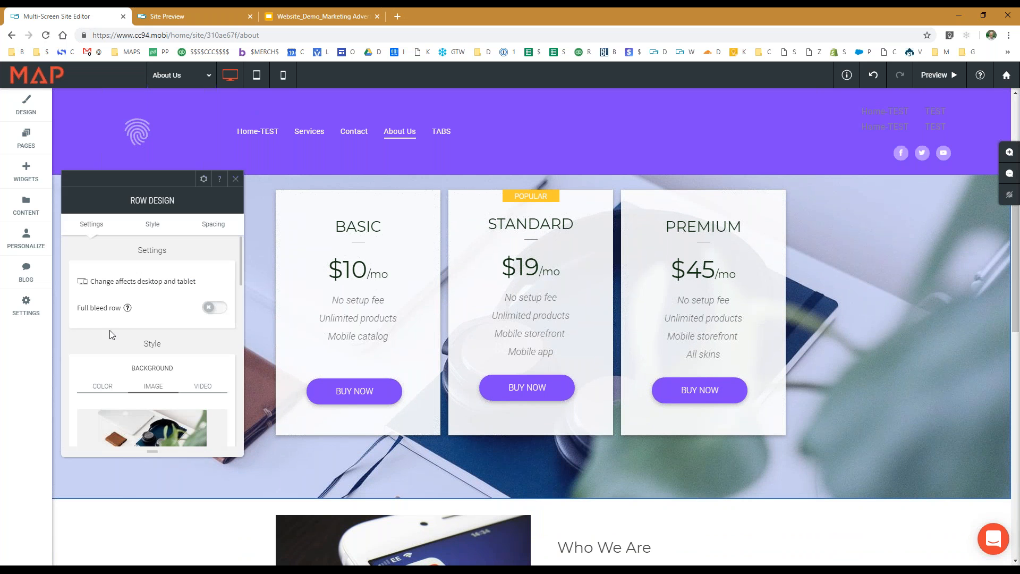
scroll(153, 340, down, 2)
click(99, 375)
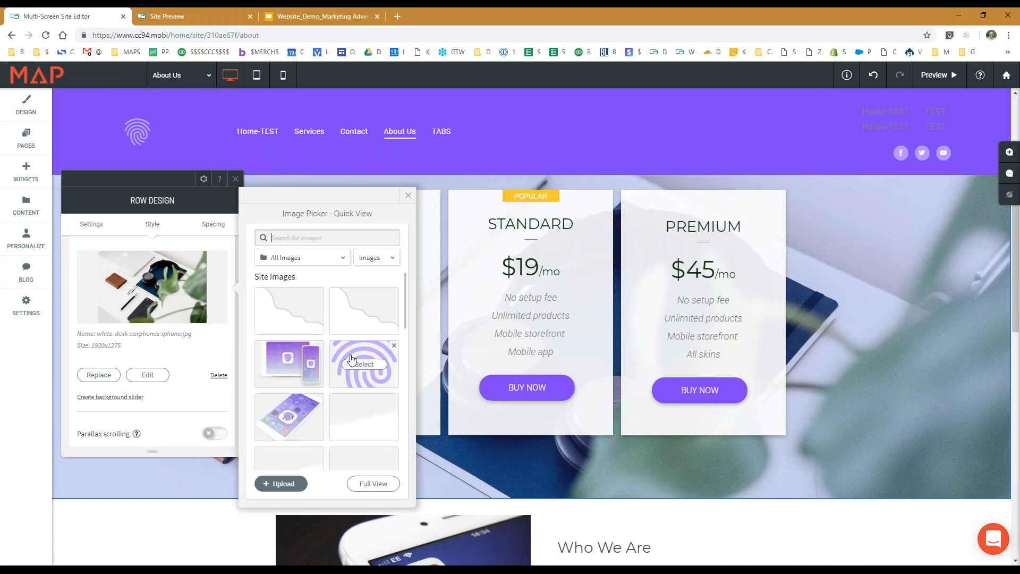
click(296, 258)
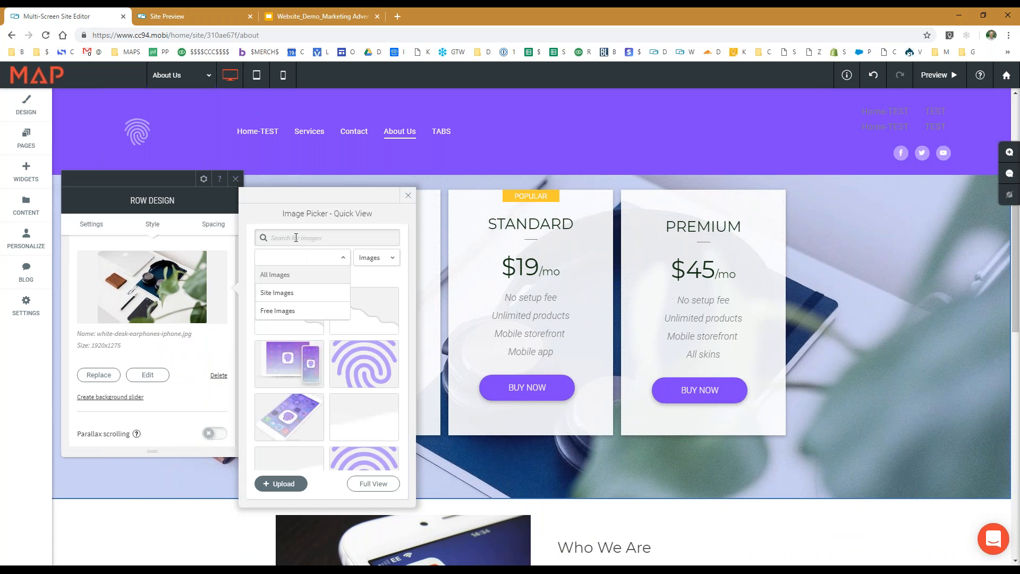
click(282, 311)
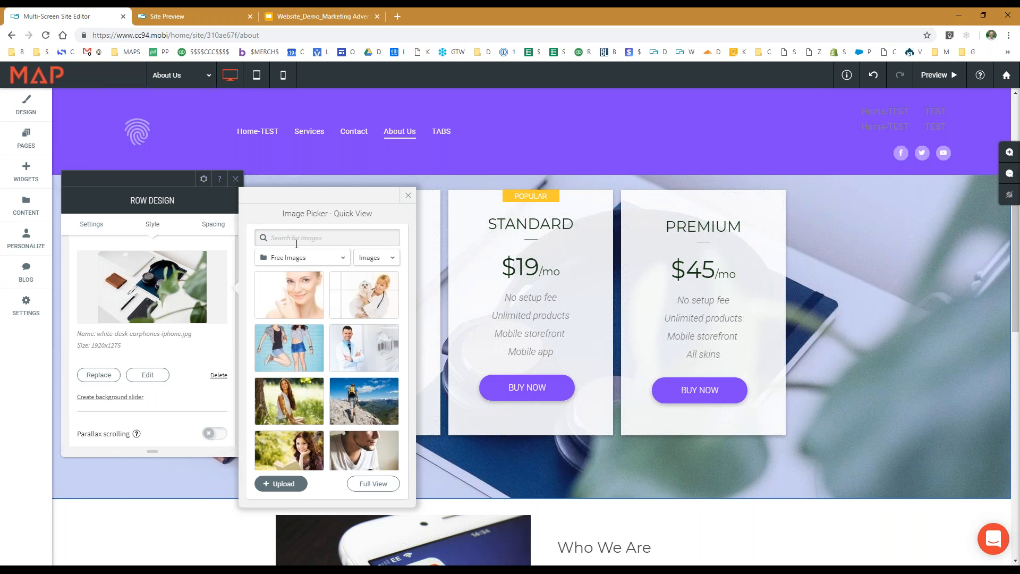
click(349, 367)
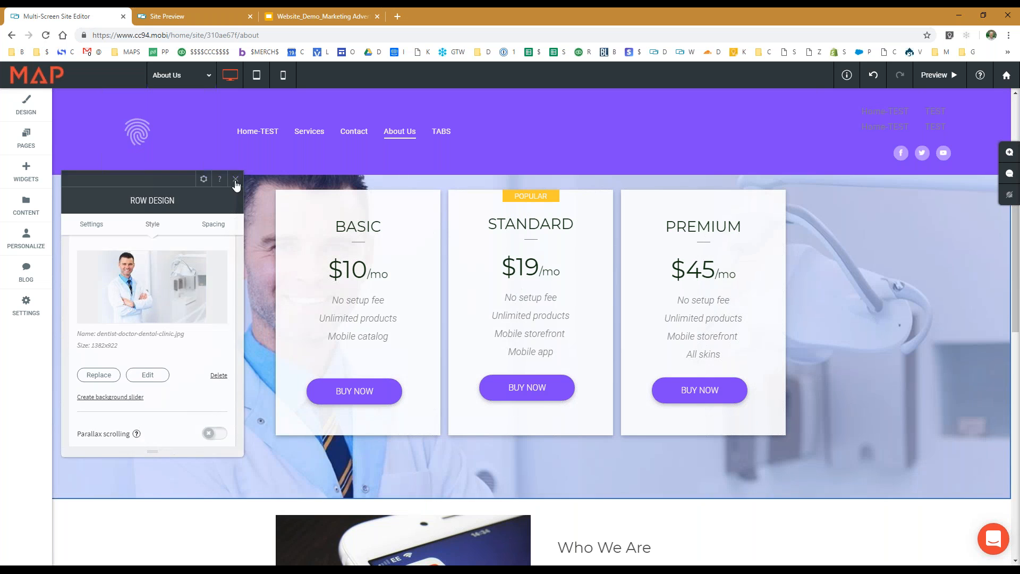
Close the row design options and examine the link options of the Basic card's Buy Now button
click(235, 179)
click(364, 394)
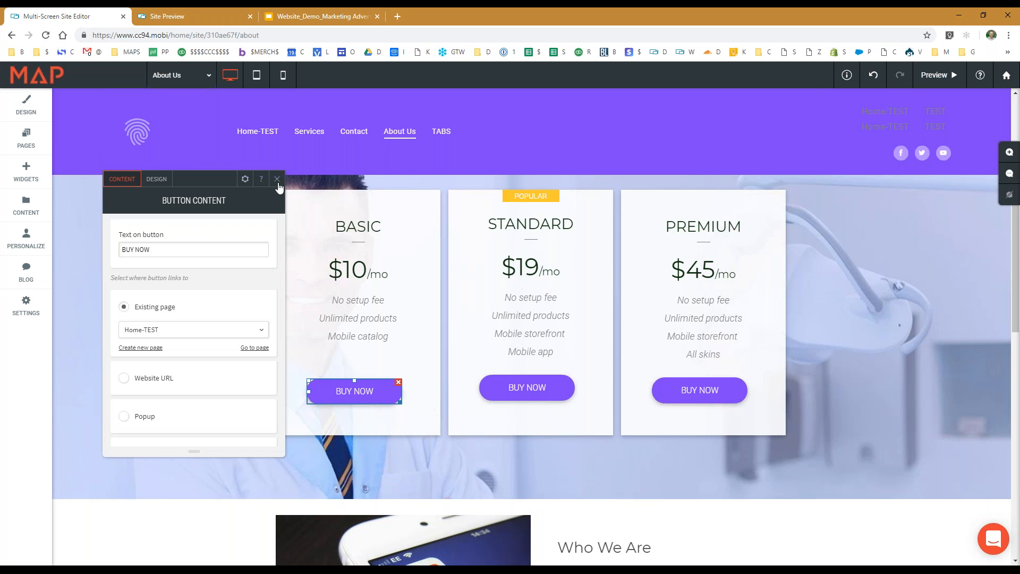
click(278, 181)
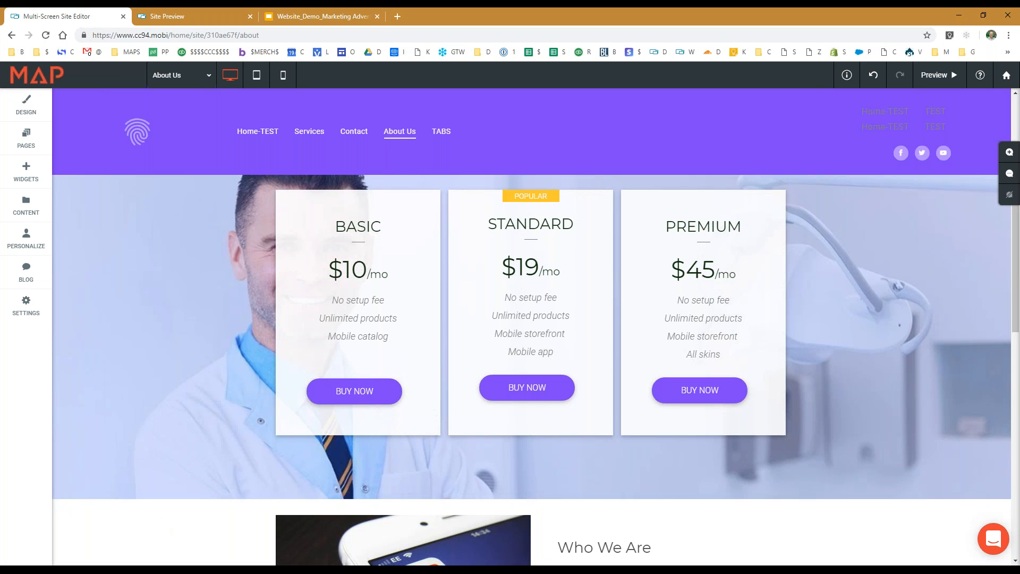
click(407, 273)
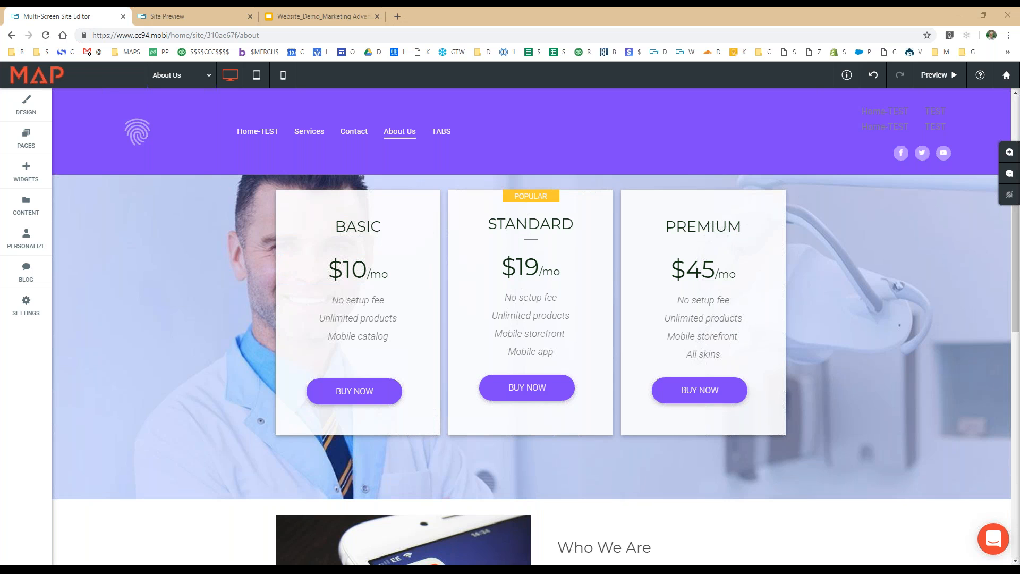
Add a new page from the Portfolio template with the page name Portfolio and close the page list
click(25, 139)
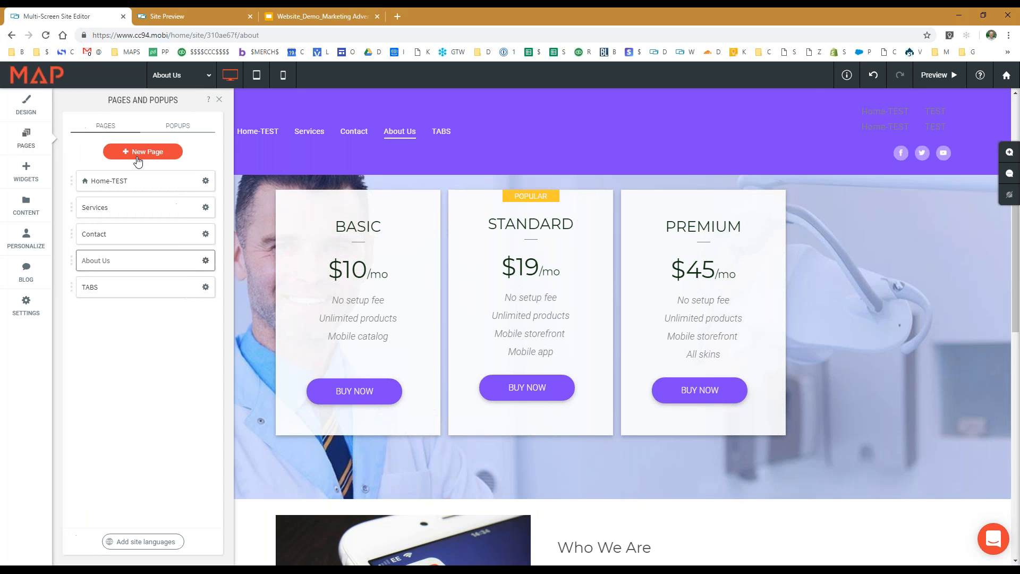
click(138, 155)
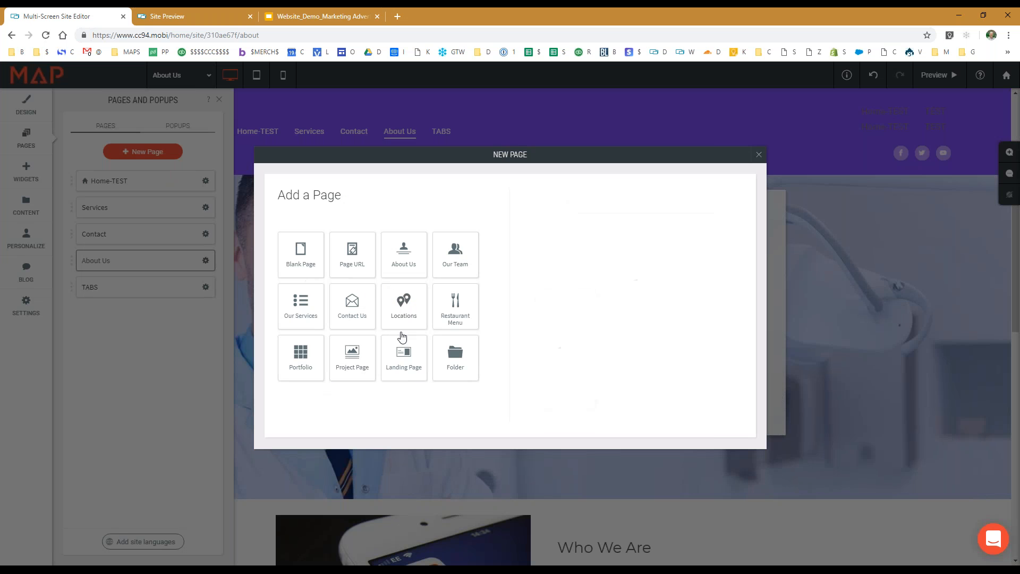
click(302, 366)
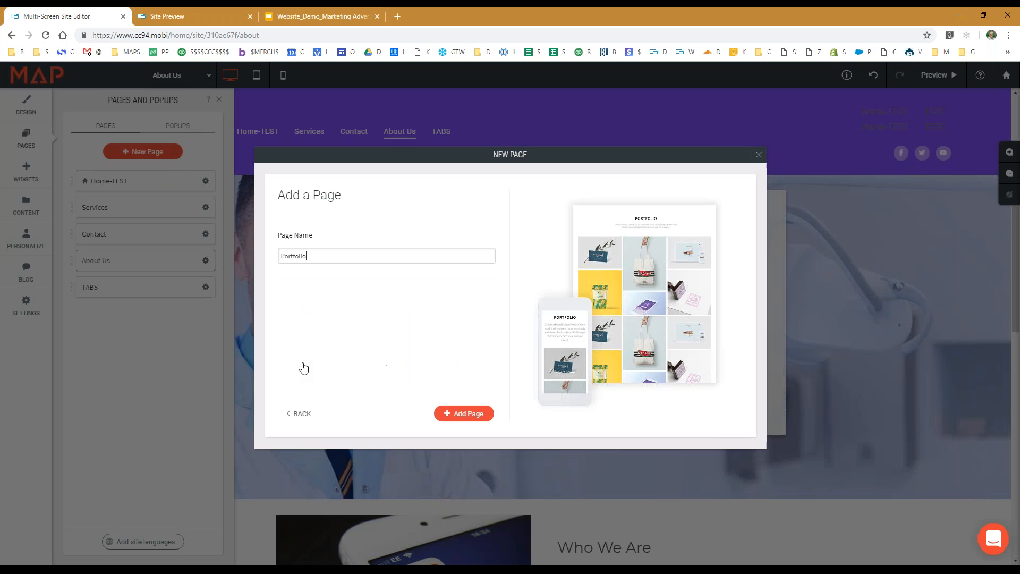
click(473, 415)
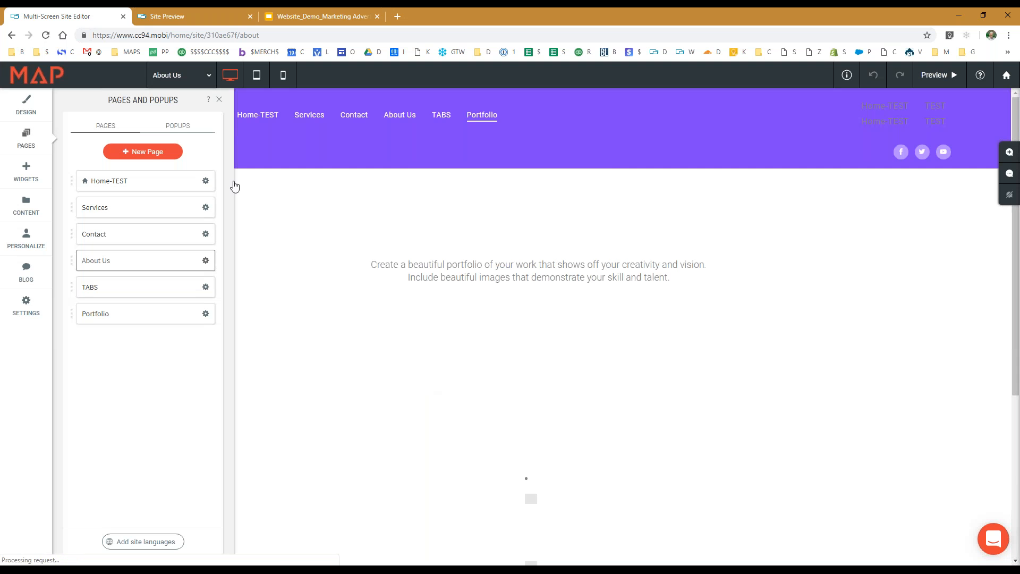
click(220, 101)
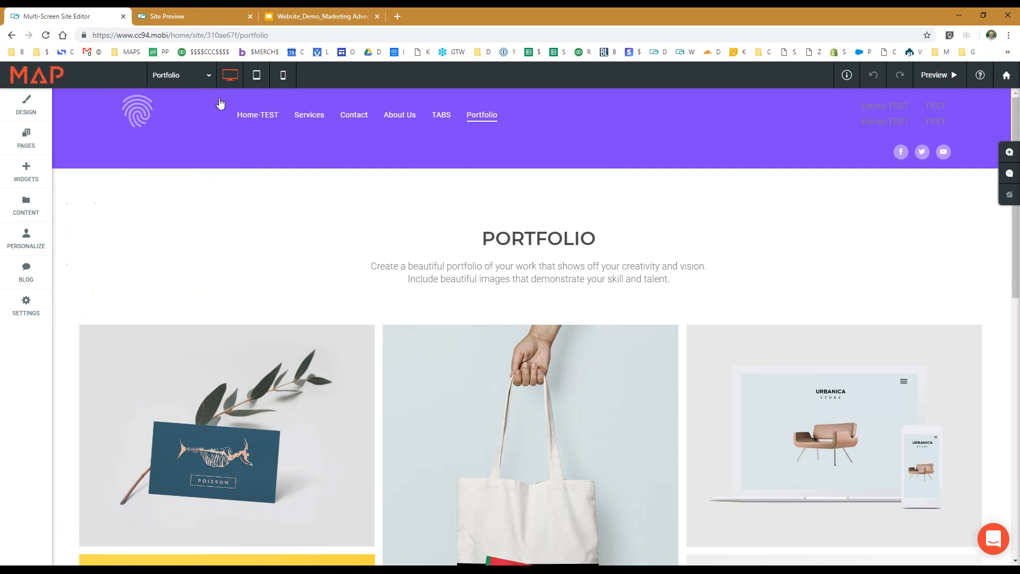
Reorder the Portfolio page's photo gallery, moving the yellow pouch image to first place and the tote bag image to fifth
scroll(493, 253, down, 6)
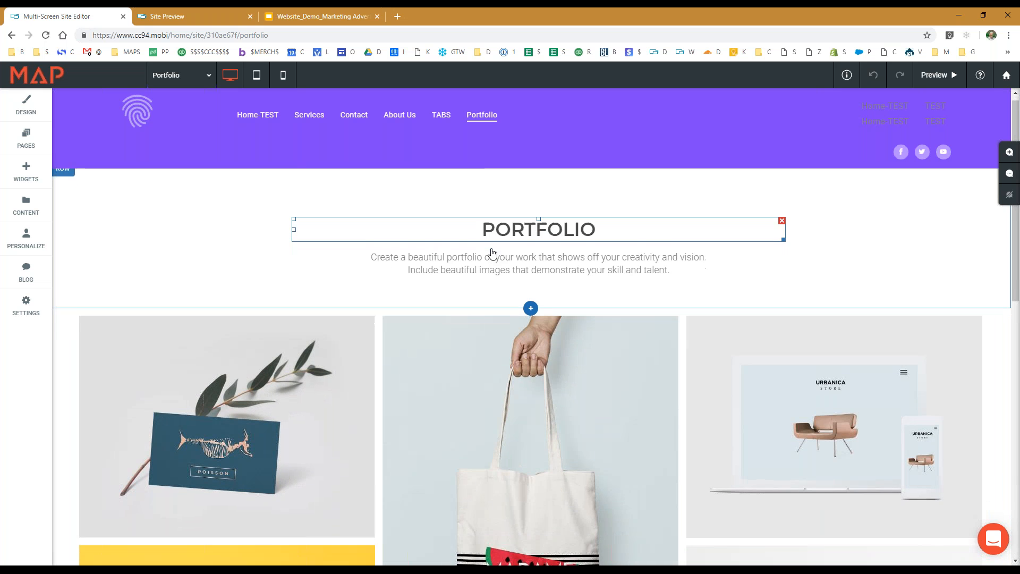
scroll(492, 254, down, 2)
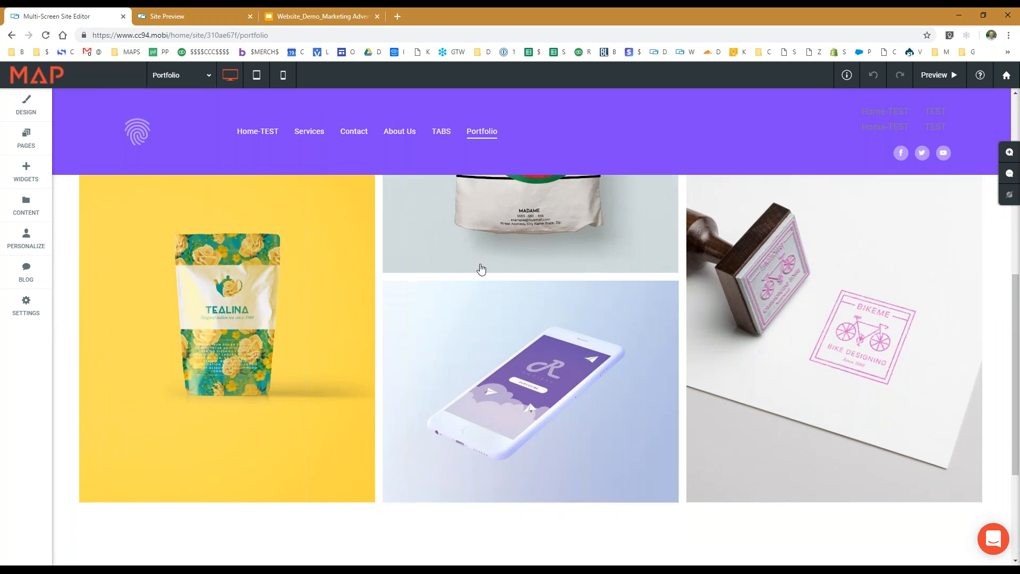
click(368, 319)
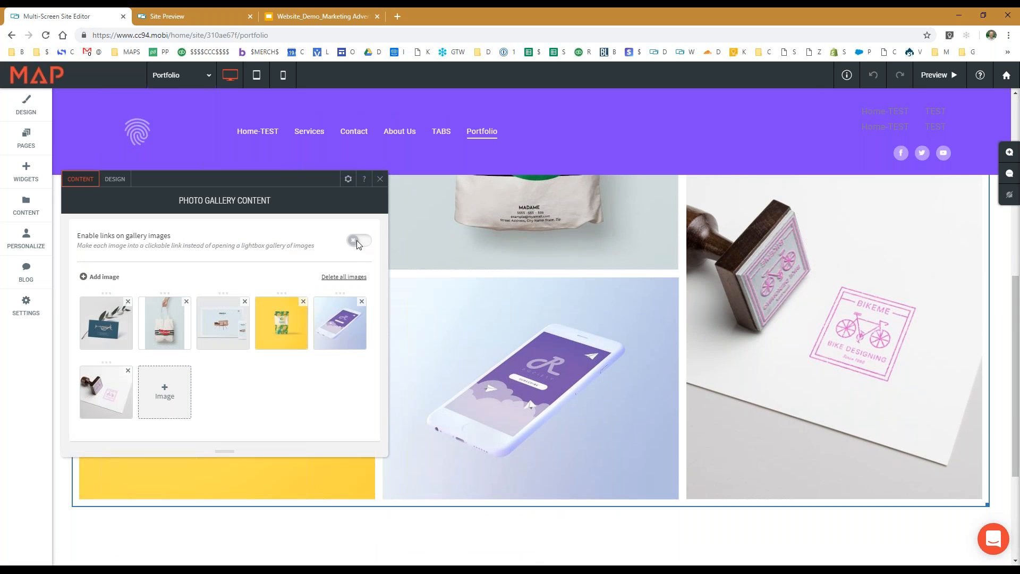
drag(267, 336, 96, 336)
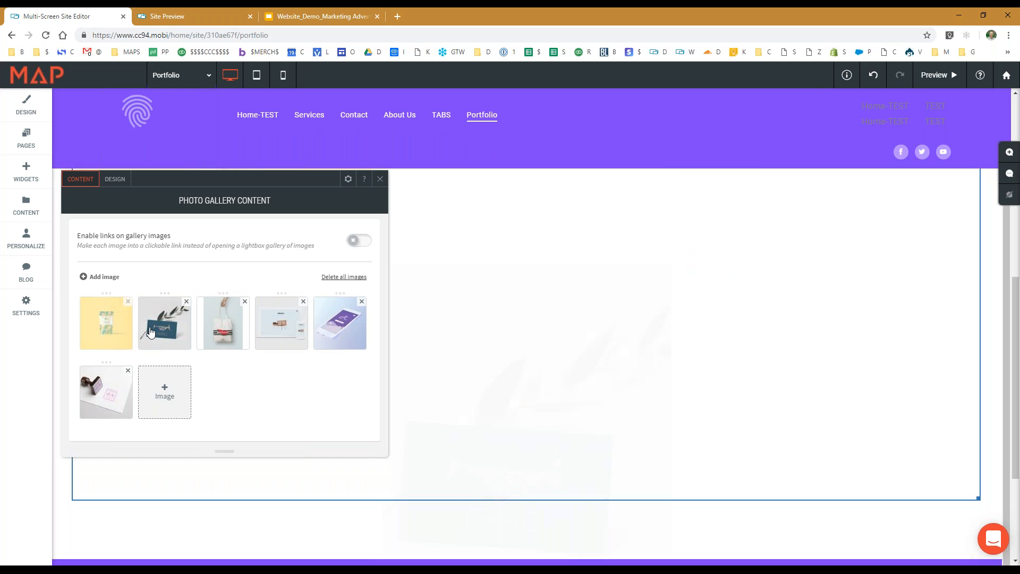
drag(223, 324, 342, 326)
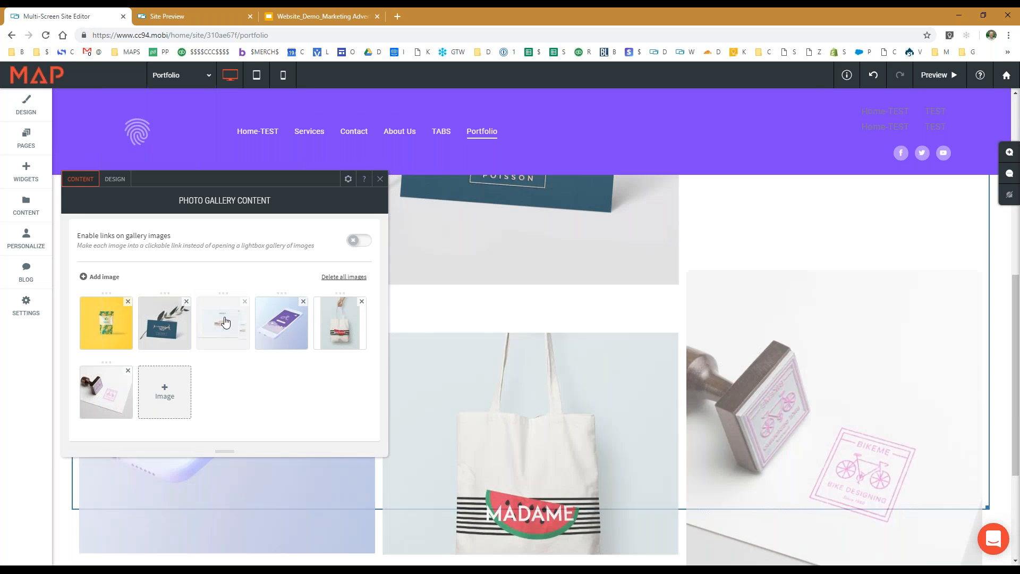
Examine the photo gallery's design options, close them and review the rearranged gallery down to the footer
click(115, 179)
scroll(171, 333, down, 3)
scroll(173, 334, down, 5)
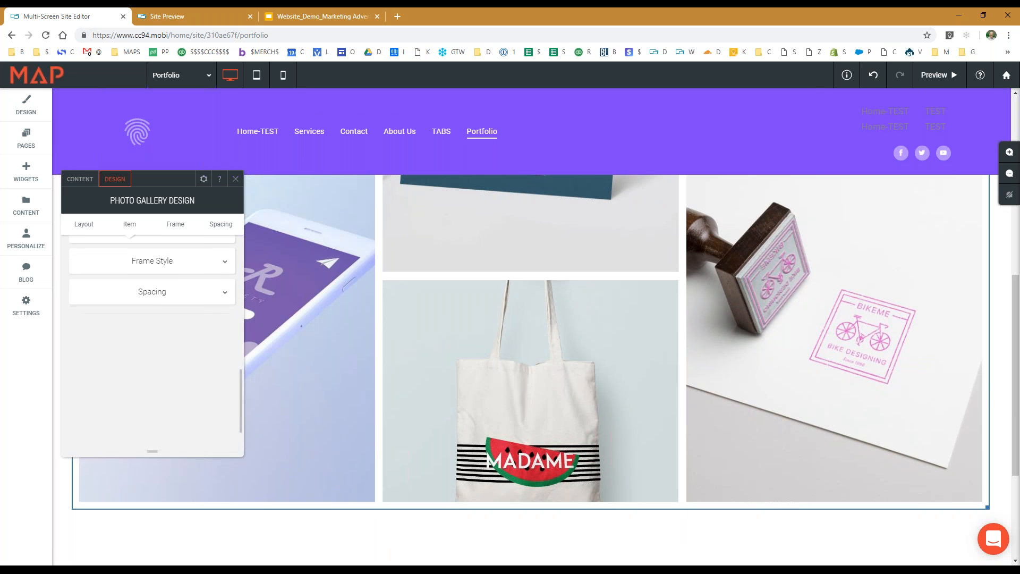
click(235, 178)
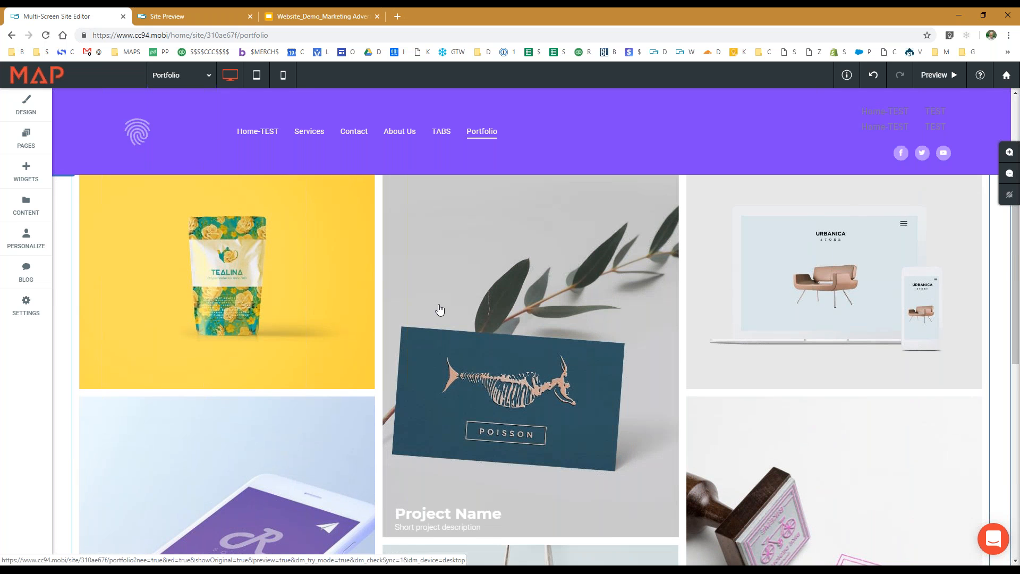
scroll(440, 309, down, 2)
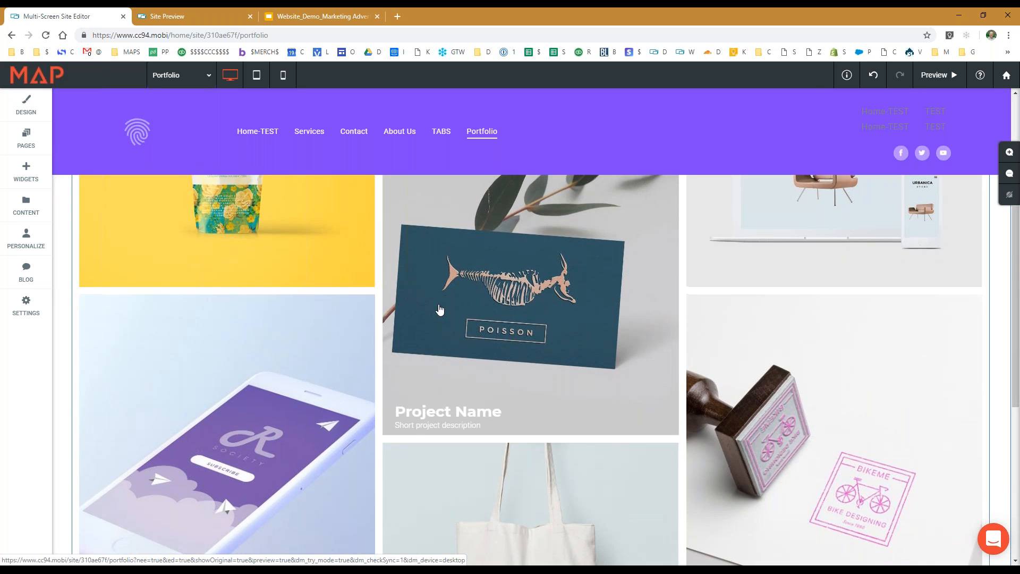
scroll(440, 310, down, 10)
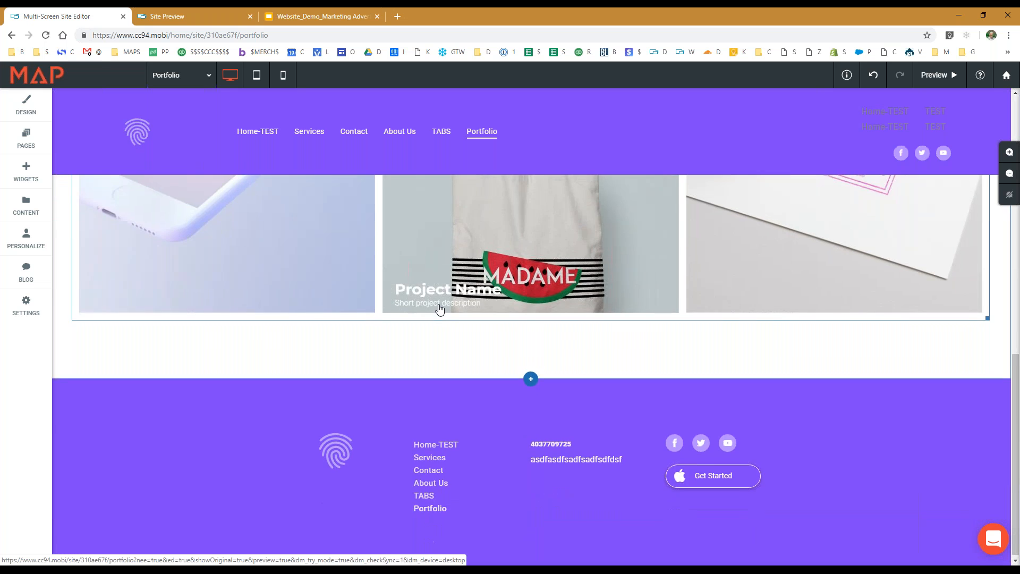
scroll(439, 308, up, 12)
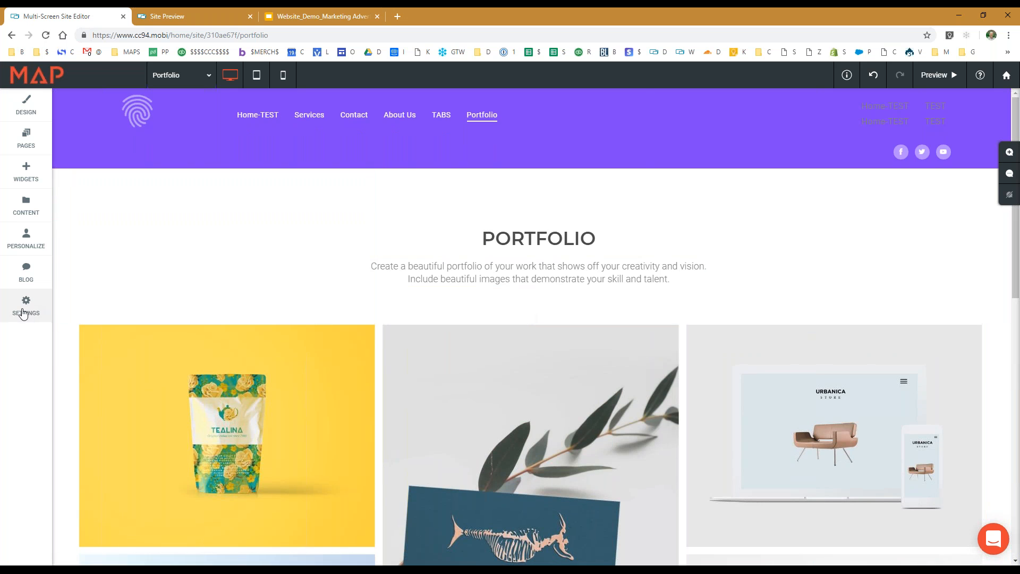
Examine the site icon and backup settings and the website personalization rules, and return to the Portfolio page
click(23, 312)
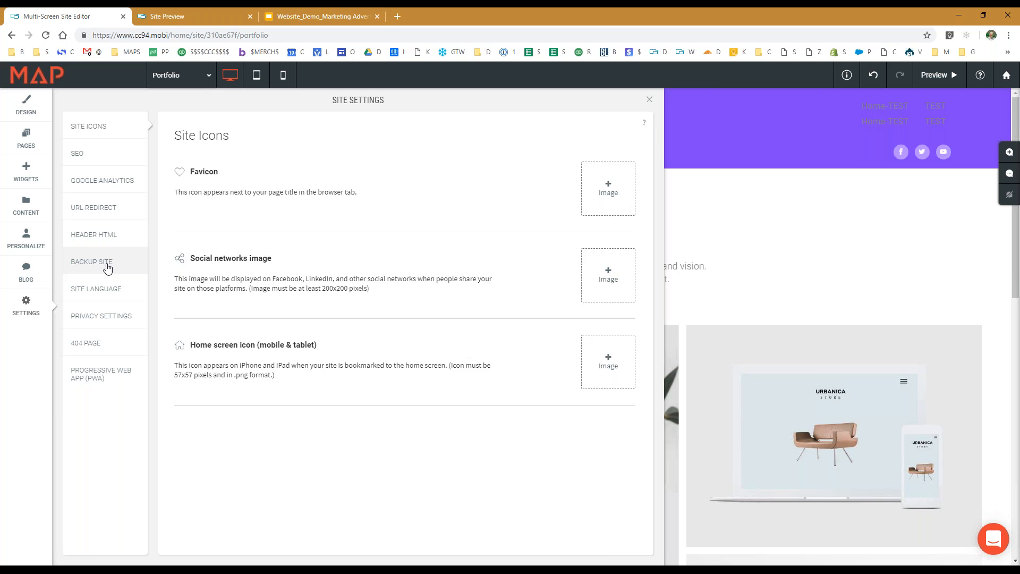
click(108, 268)
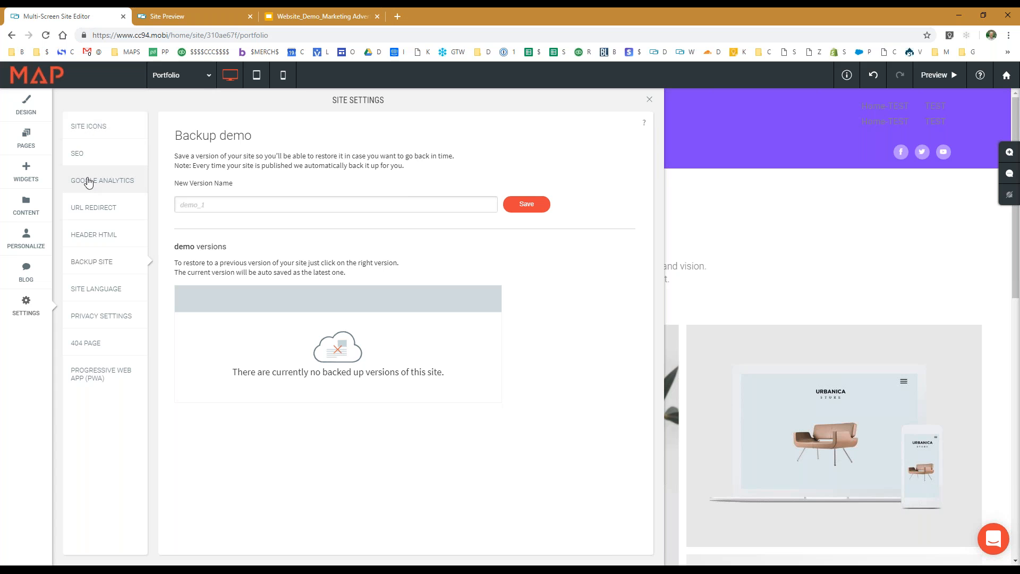
click(26, 240)
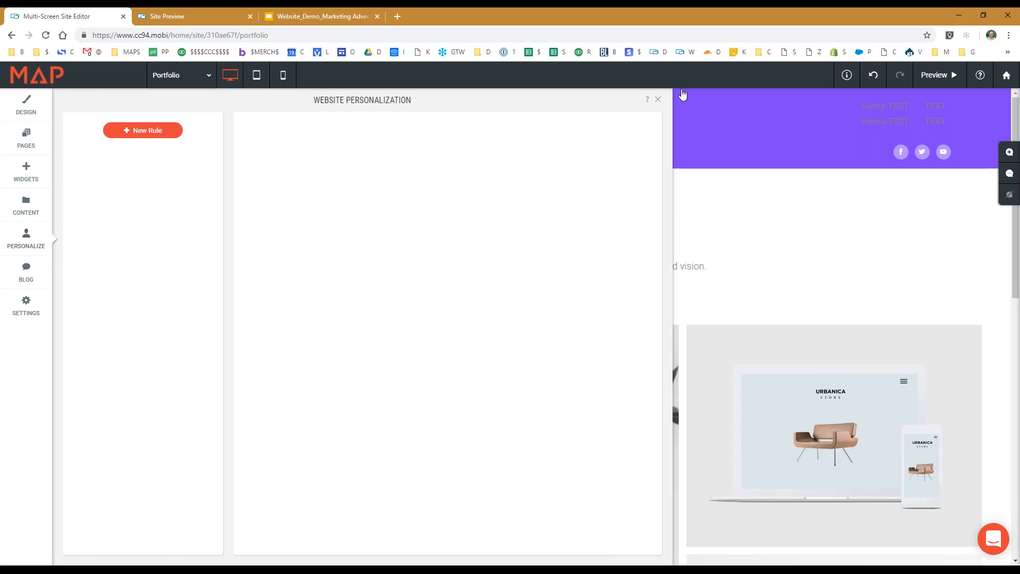
click(658, 101)
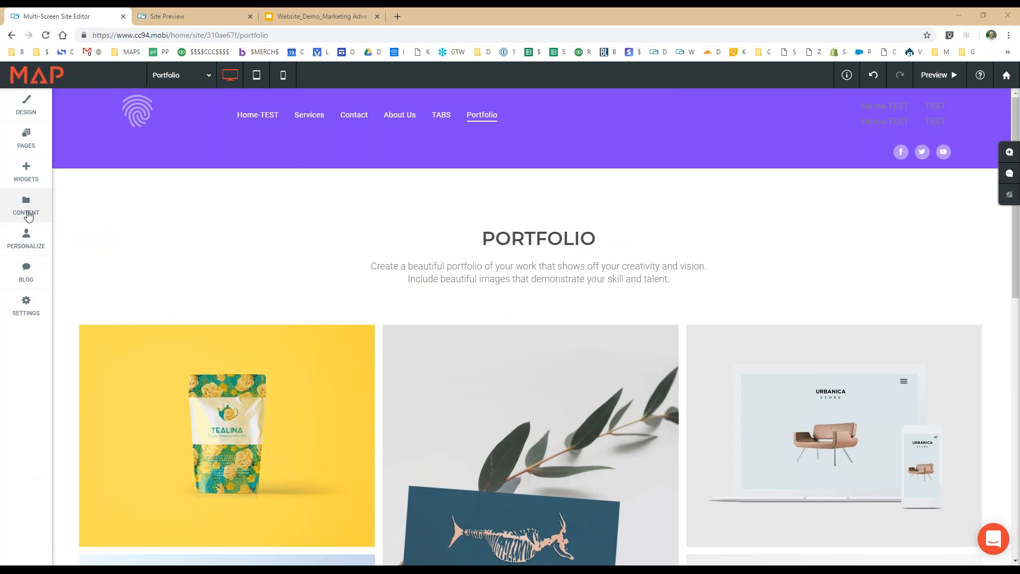
Add a Copyright widget below the photo gallery, just above the footer, keeping its default text, and close its options
click(26, 170)
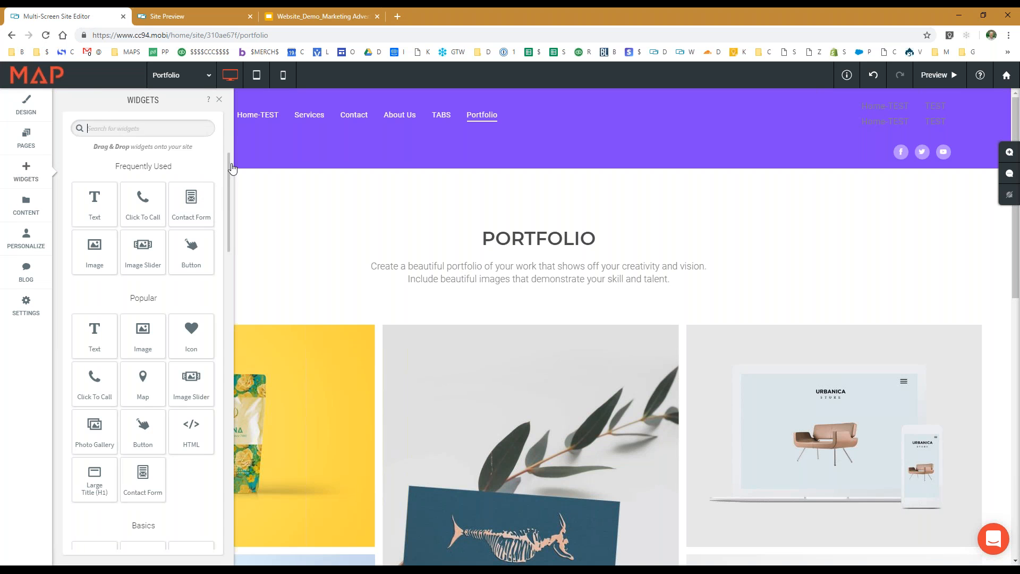
scroll(230, 187, down, 2)
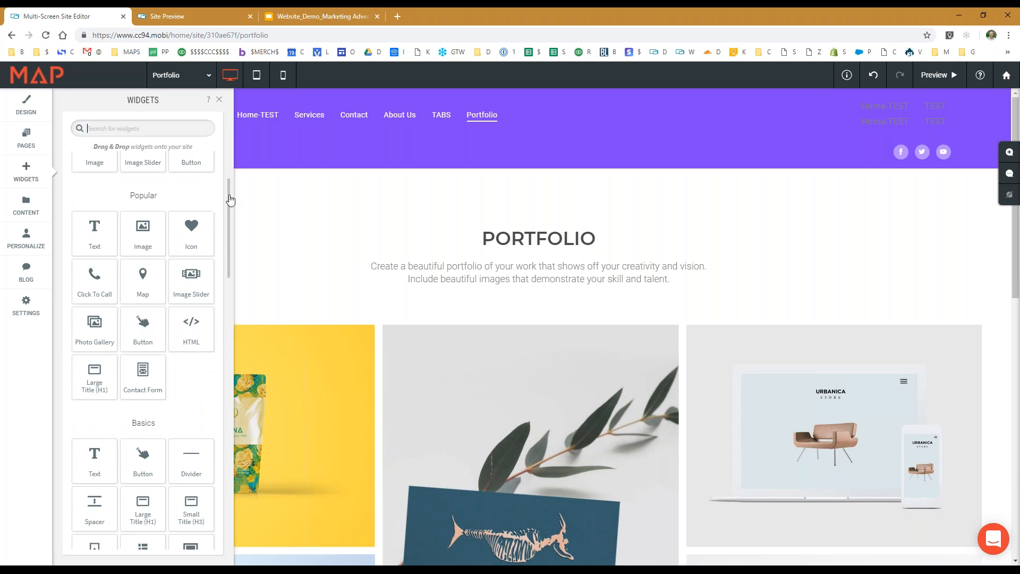
drag(230, 199, 229, 260)
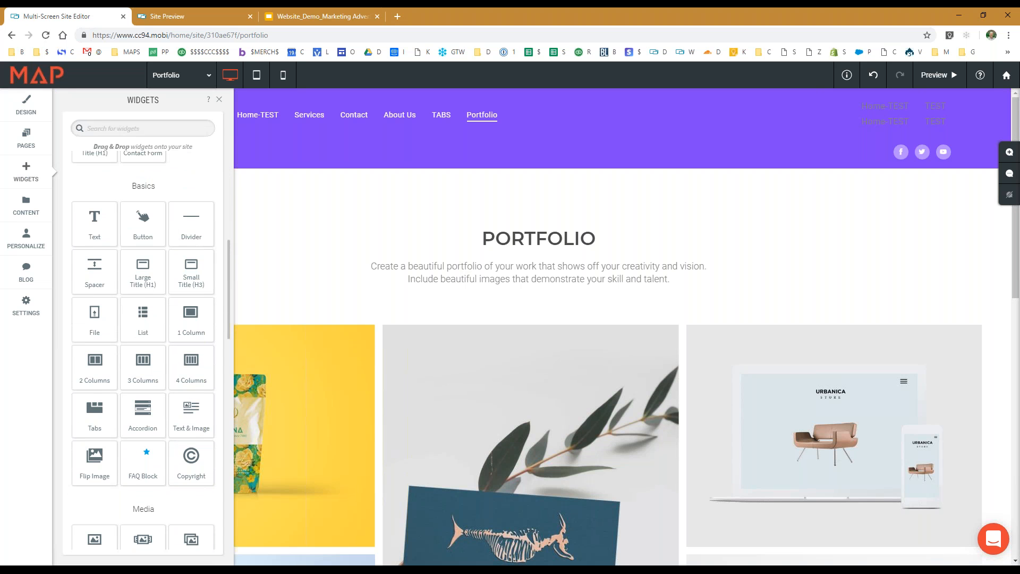
scroll(193, 478, down, 2)
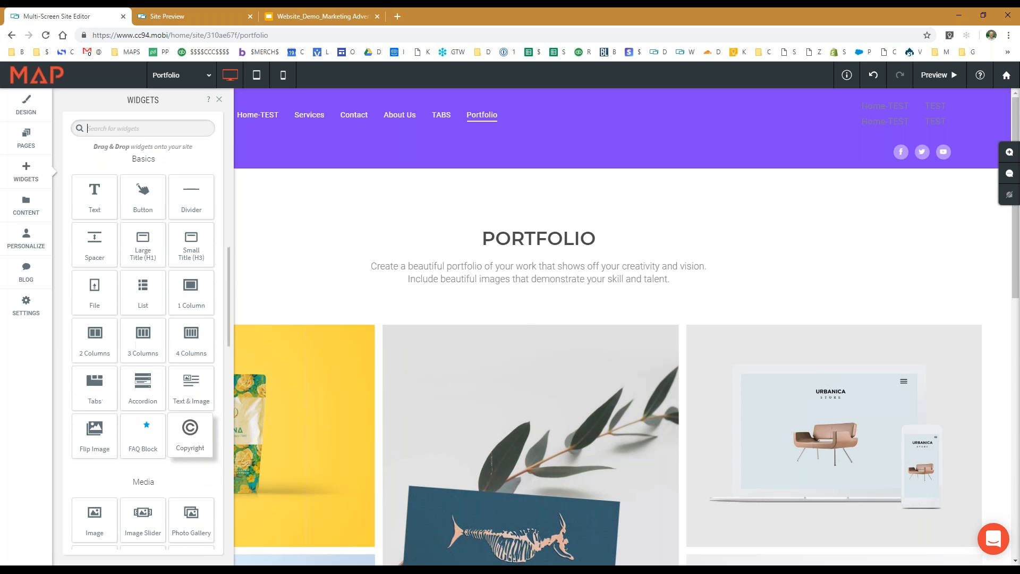
scroll(326, 465, down, 10)
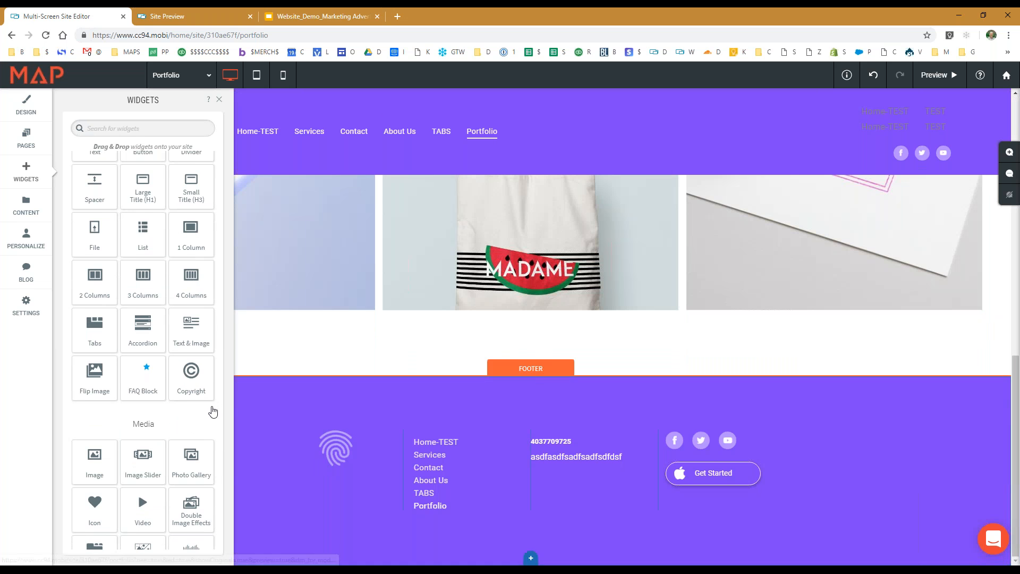
drag(192, 375, 500, 414)
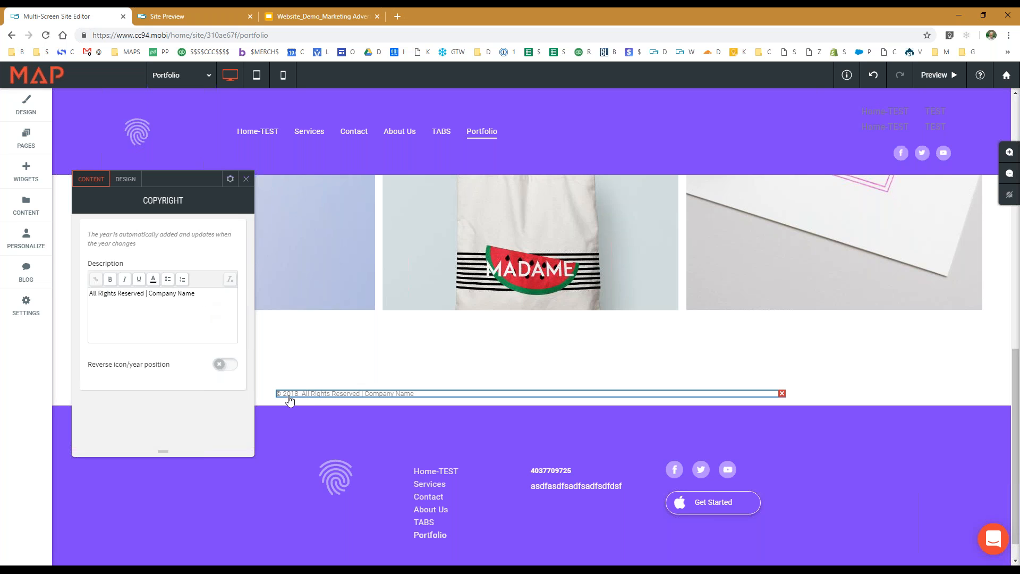
click(245, 180)
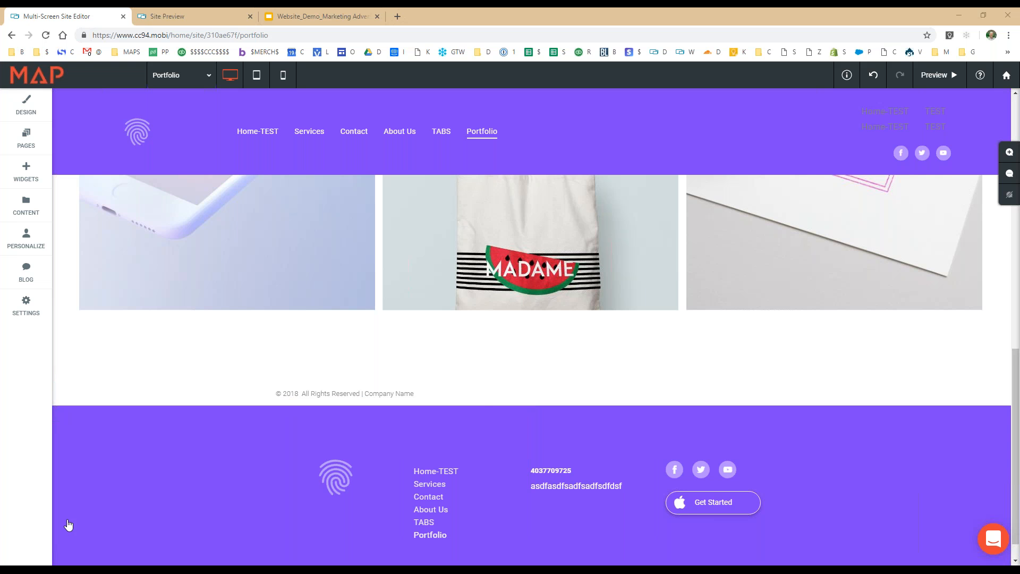
Add a blog to the site and start blogging to reach the post management list
scroll(153, 308, up, 3)
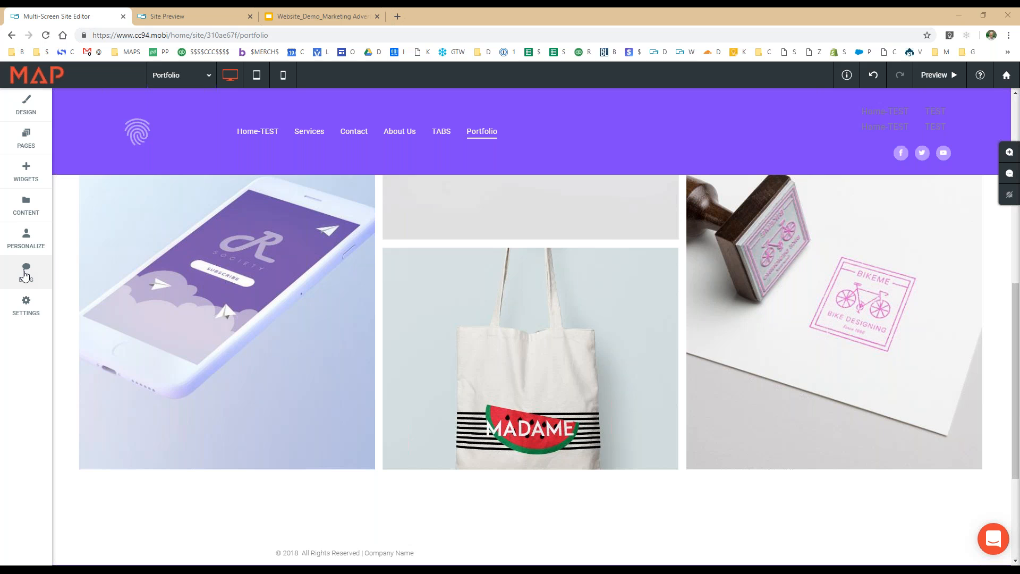
click(25, 273)
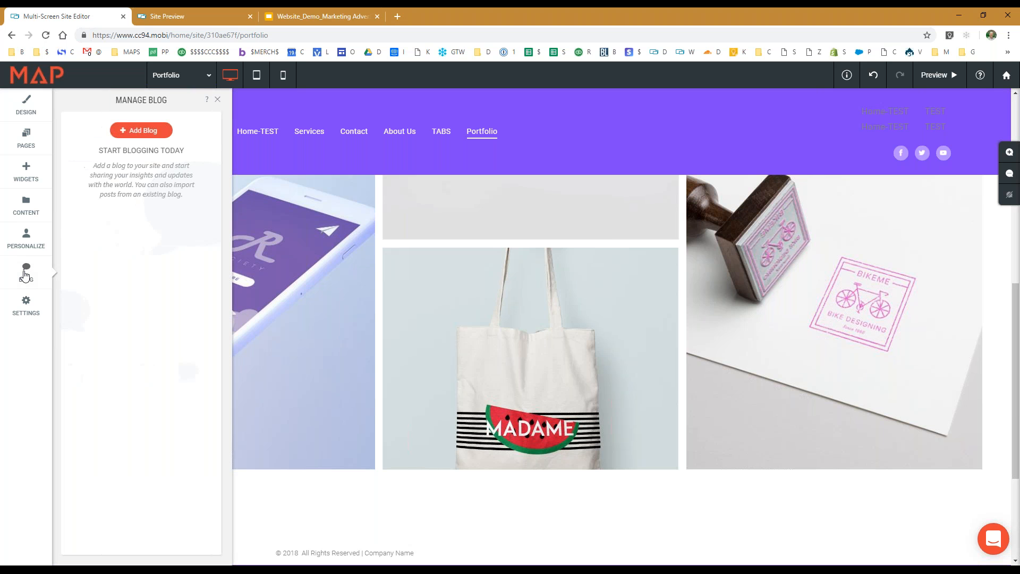
click(148, 135)
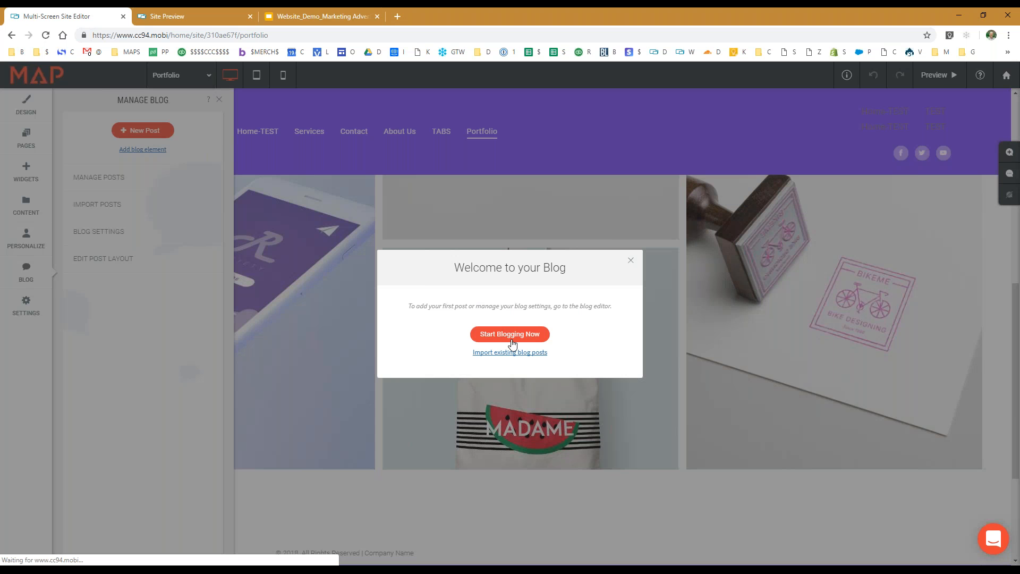
click(512, 339)
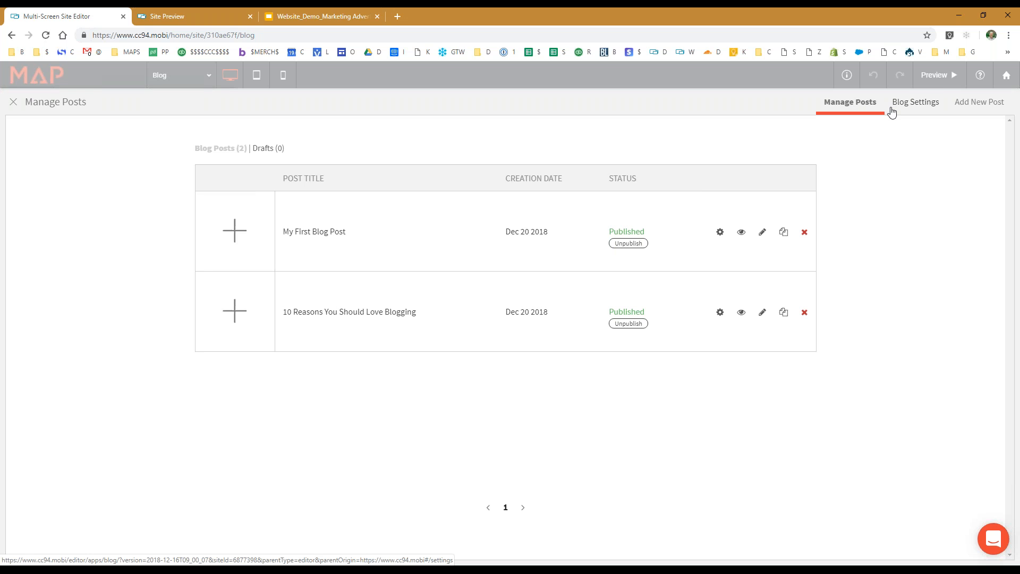
Open "My First Blog Post" for editing and add a text block reading "gdfgdaffds" below its last paragraph
click(762, 233)
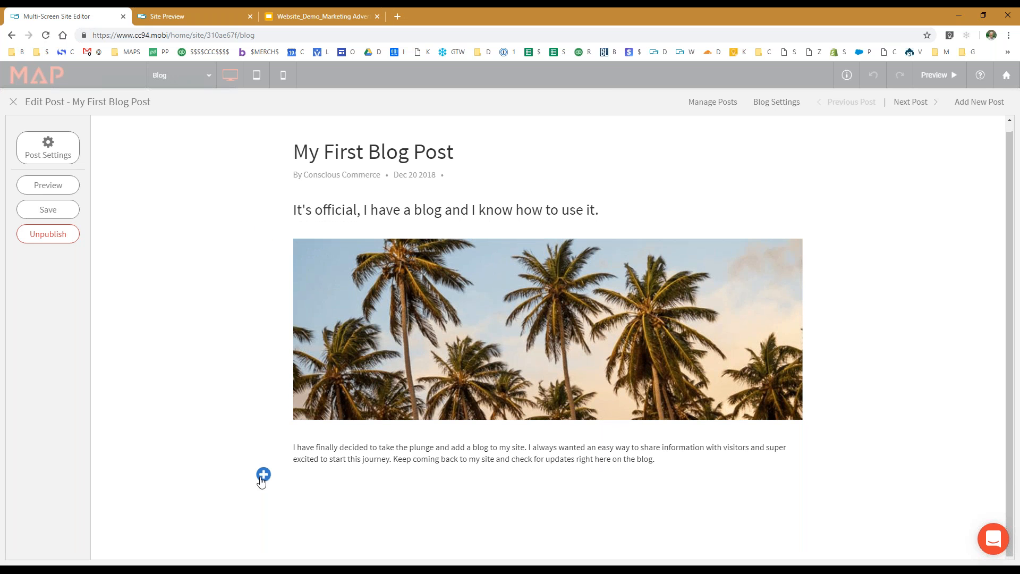
click(264, 474)
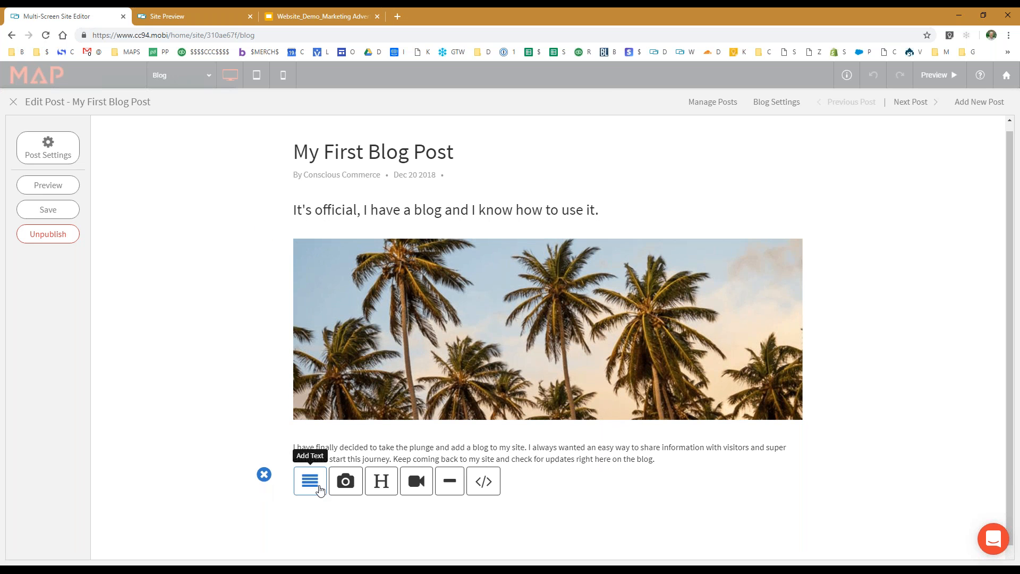
click(319, 487)
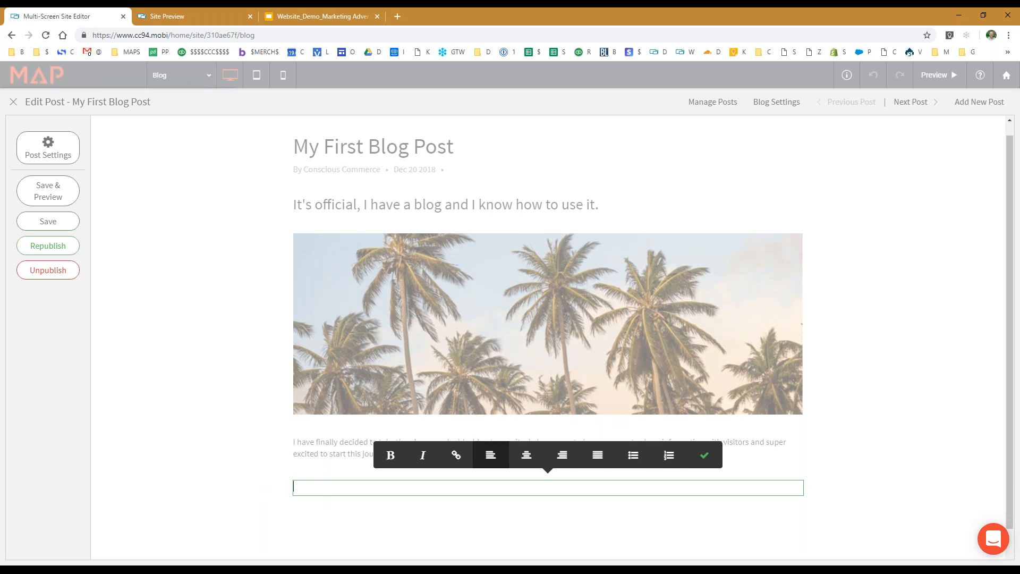
text(gdfgdaffds)
click(706, 425)
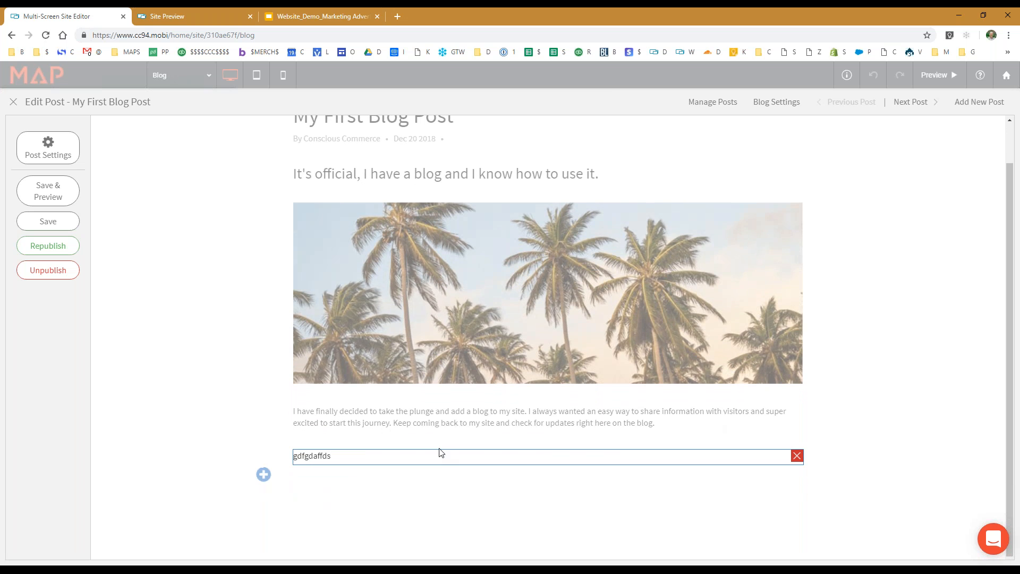
Review the content elements that can be added to the post, then close the post editor and return to the Blog page
click(264, 474)
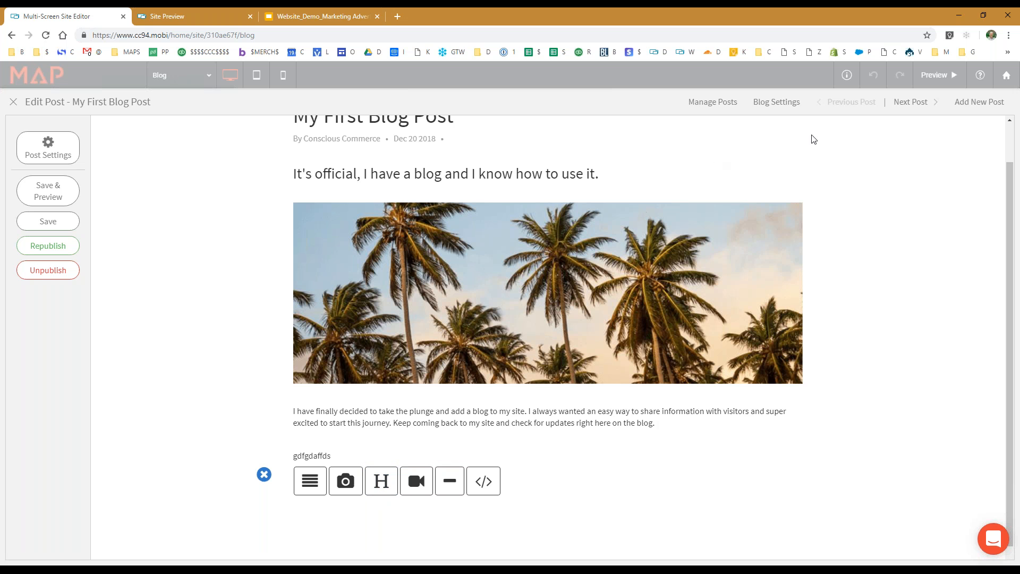
scroll(833, 137, up, 2)
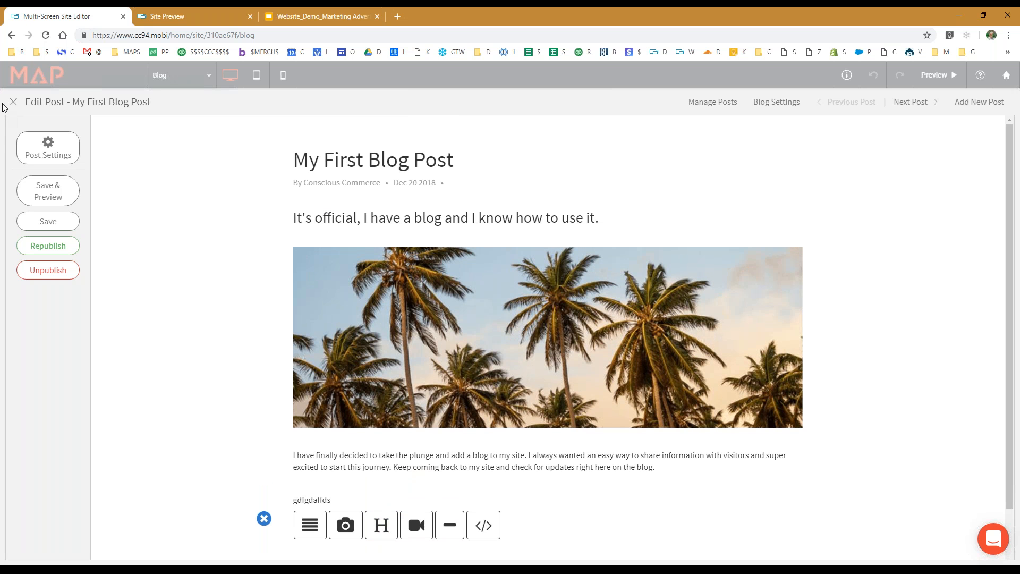
click(12, 102)
click(608, 162)
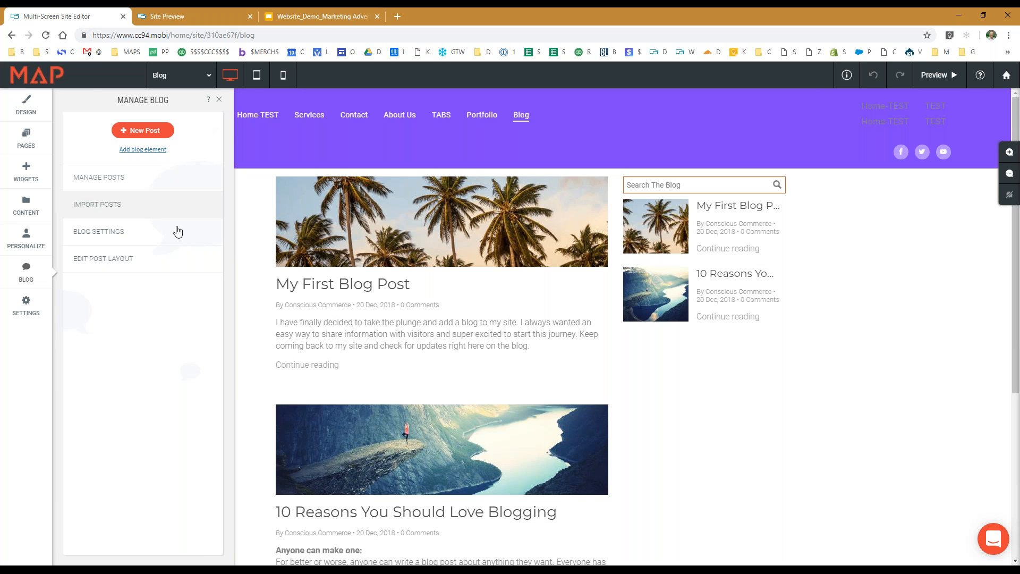
Examine the Progressive Web App, URL redirect and site icon settings, then close the site settings
click(29, 307)
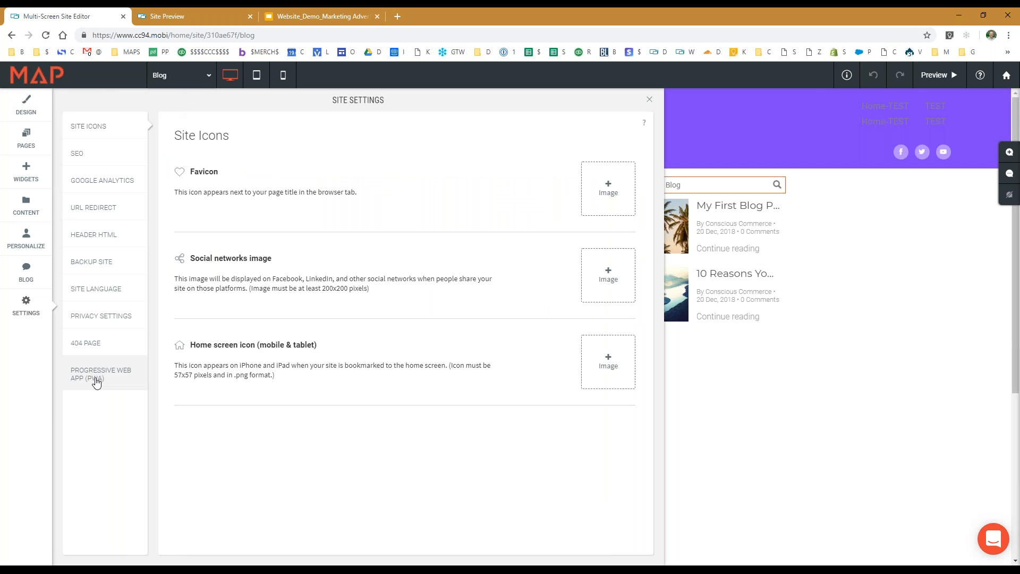
click(75, 383)
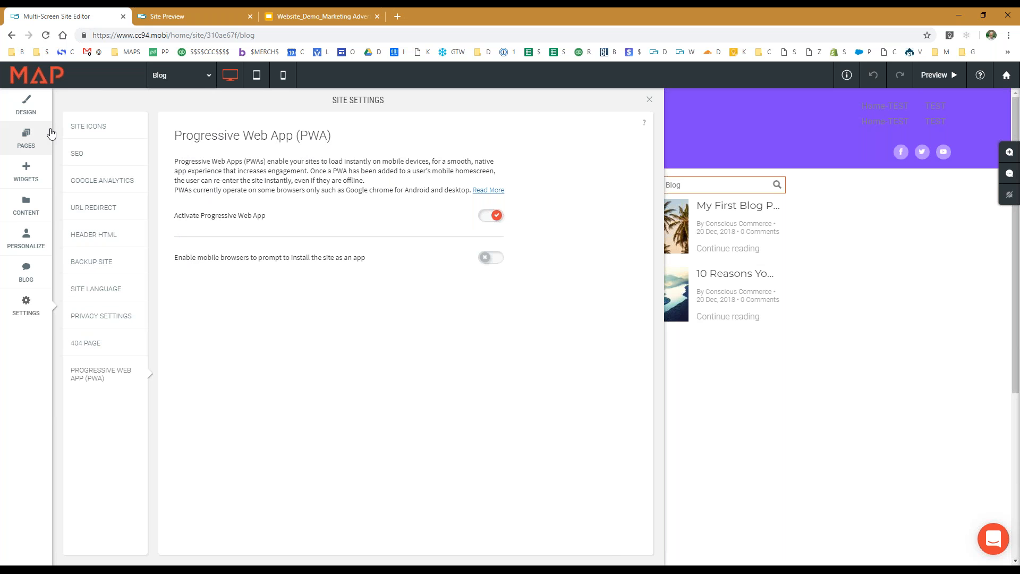
click(80, 217)
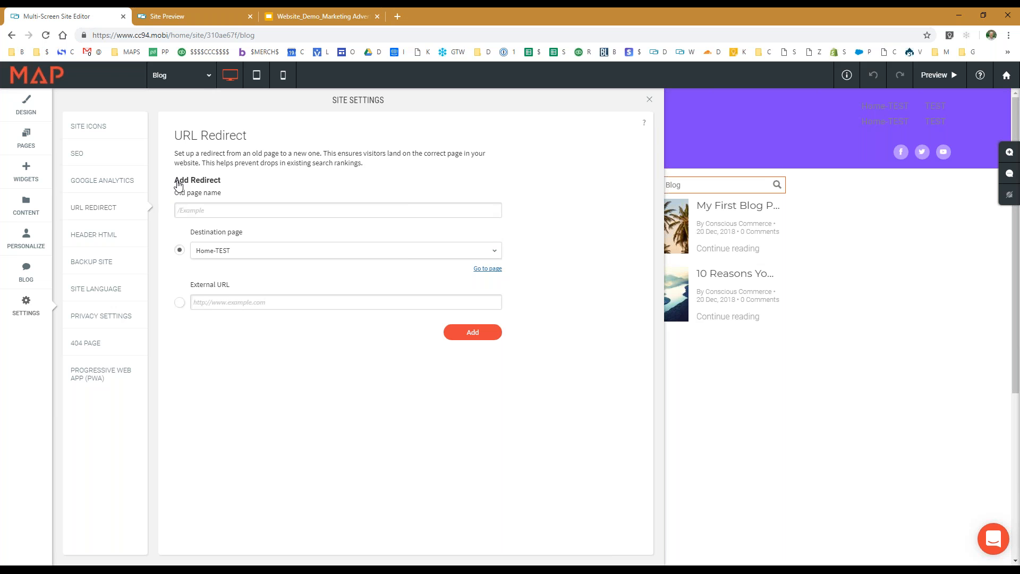
click(82, 136)
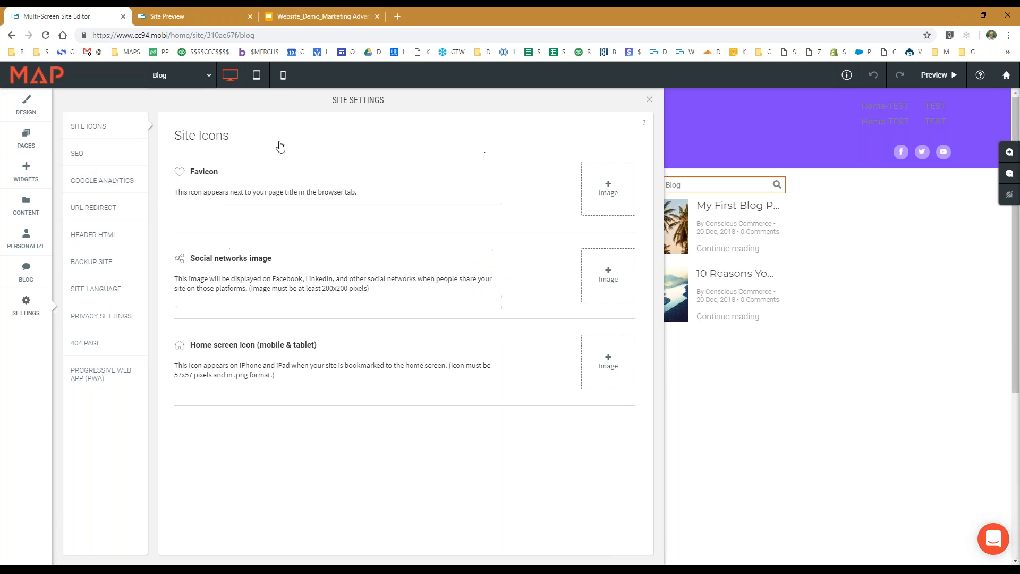
click(652, 102)
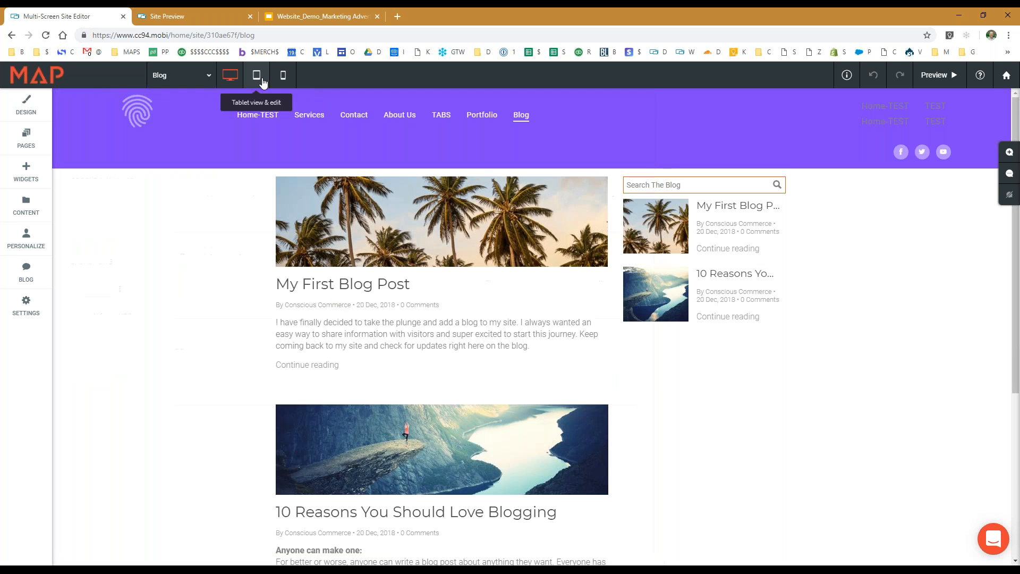
Review the Blog page in the tablet and mobile views
click(257, 75)
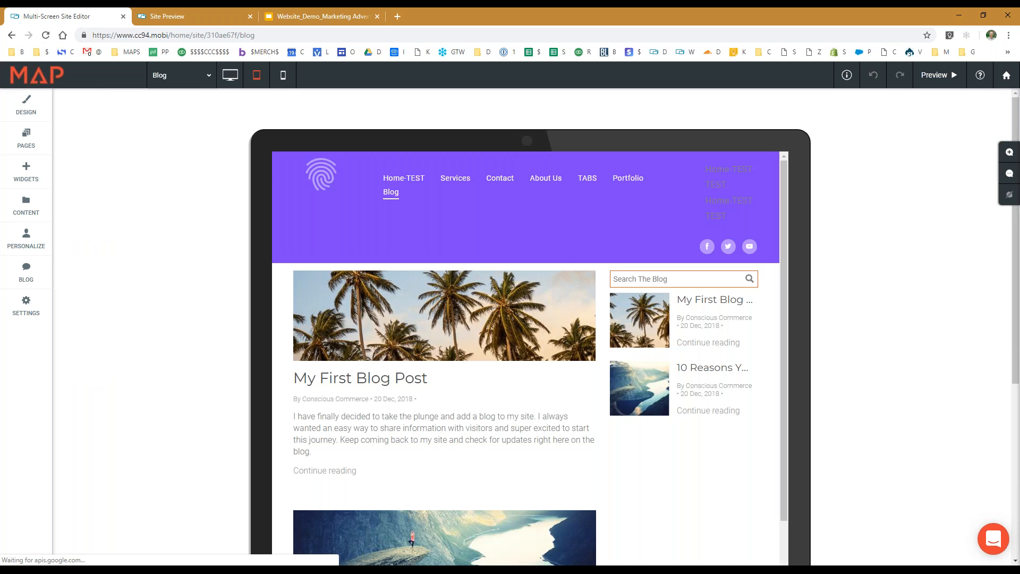
scroll(474, 347, down, 1)
scroll(474, 346, down, 1)
scroll(471, 345, up, 3)
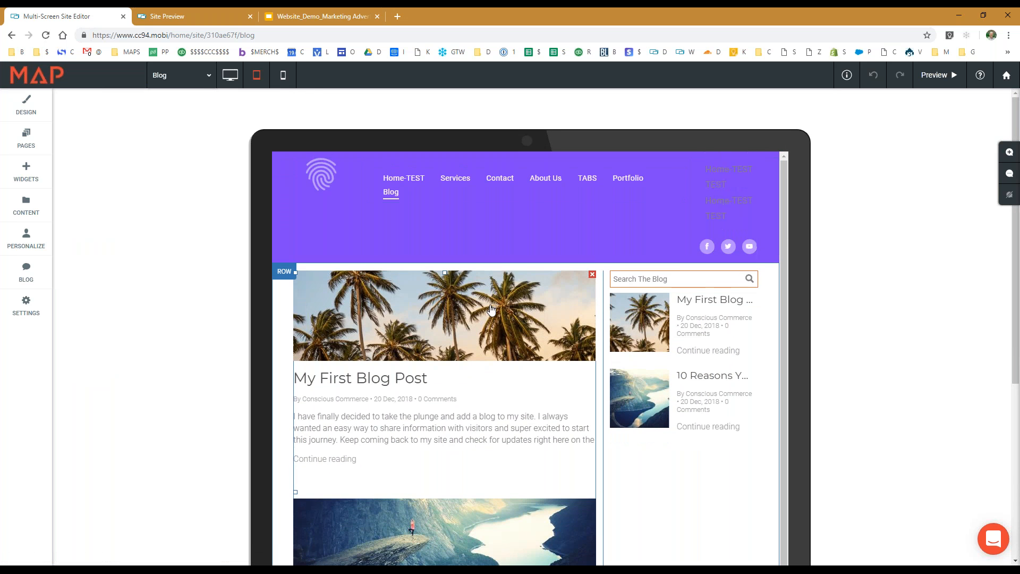
click(282, 77)
scroll(560, 389, down, 5)
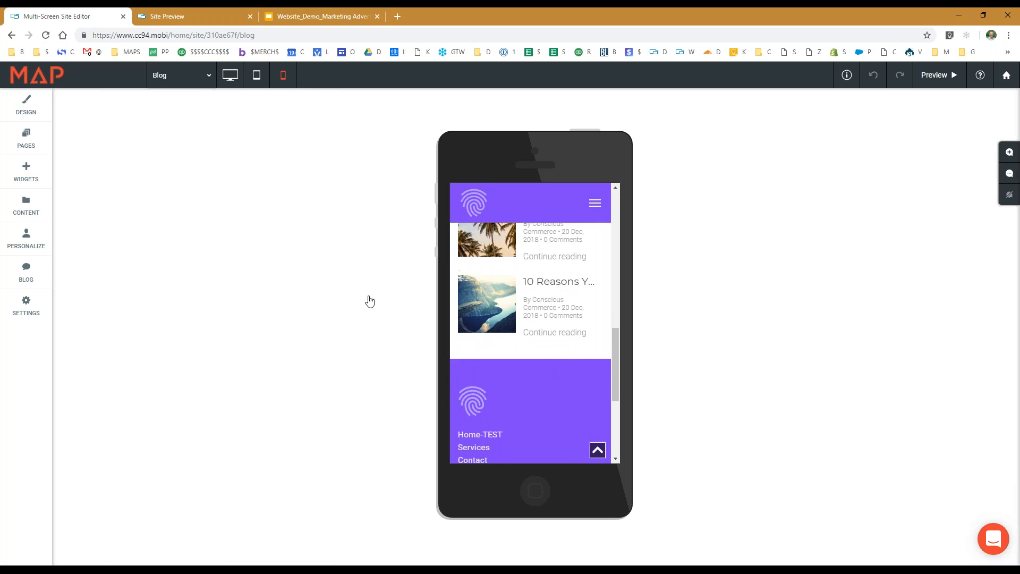
scroll(528, 326, up, 5)
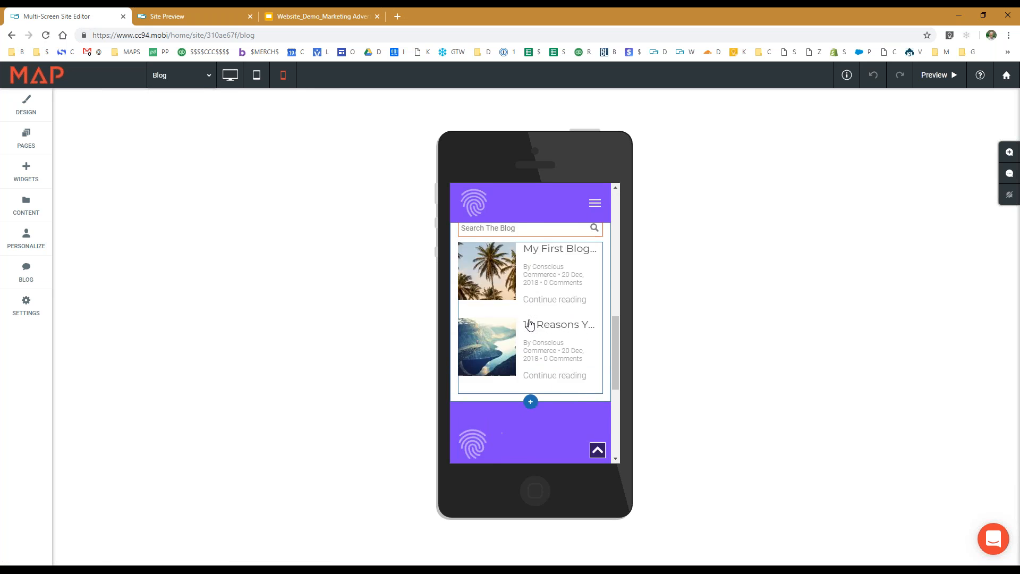
Switch to the Services page in the mobile view and look at the global design options
click(207, 76)
click(171, 116)
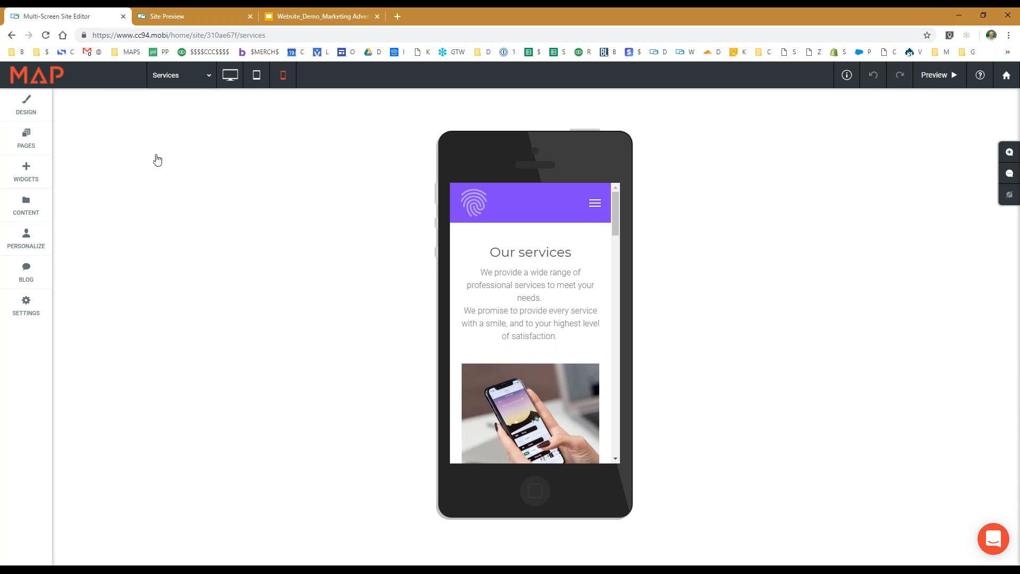
click(23, 106)
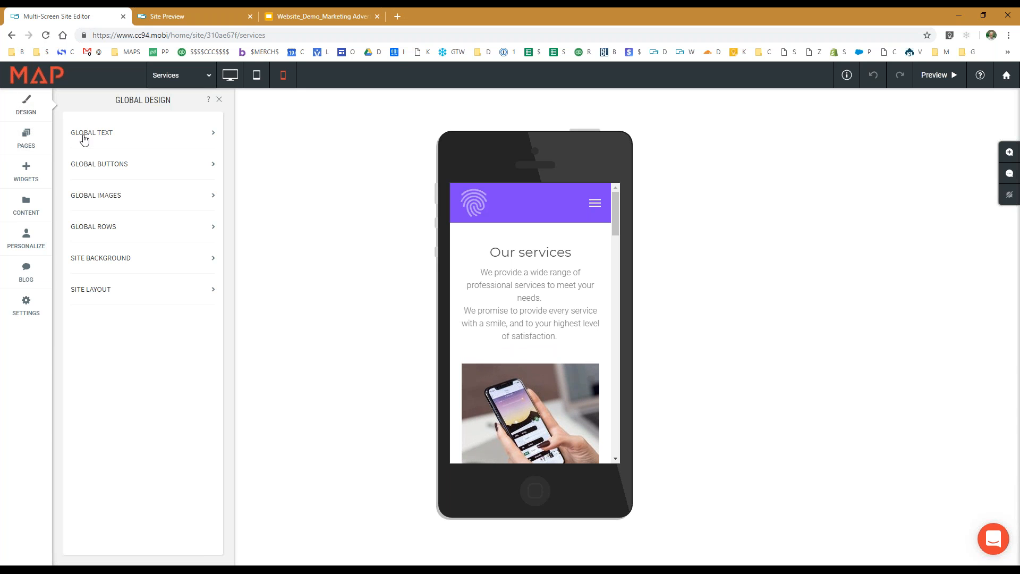
Examine the business information and business text stored in the Content Library, then close it
click(19, 160)
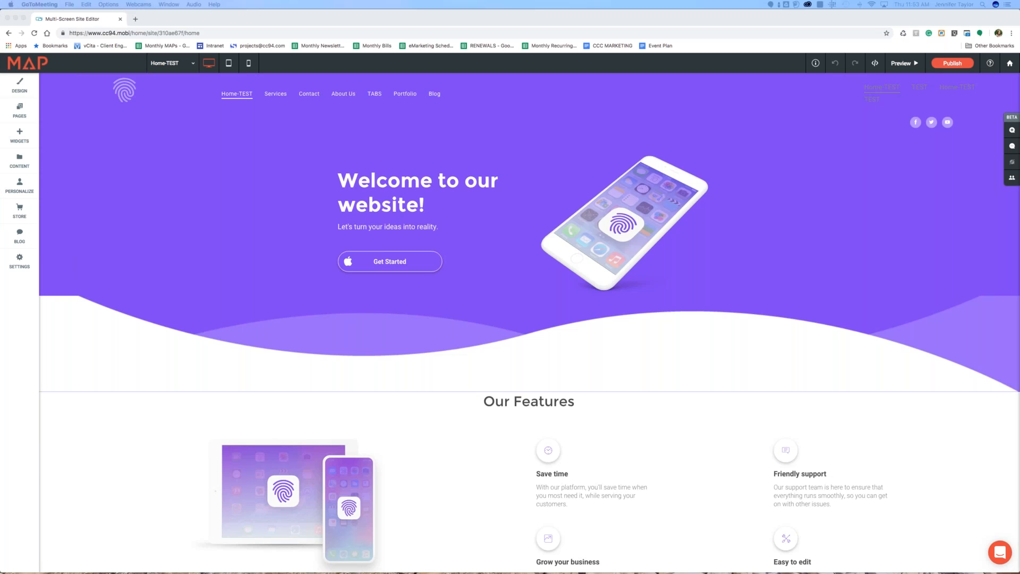
click(21, 161)
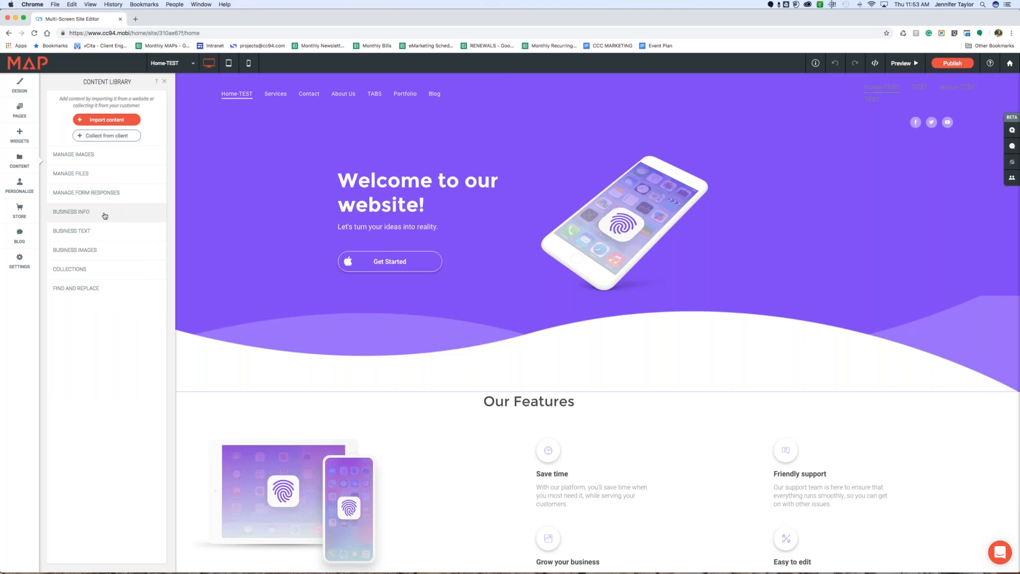
click(105, 213)
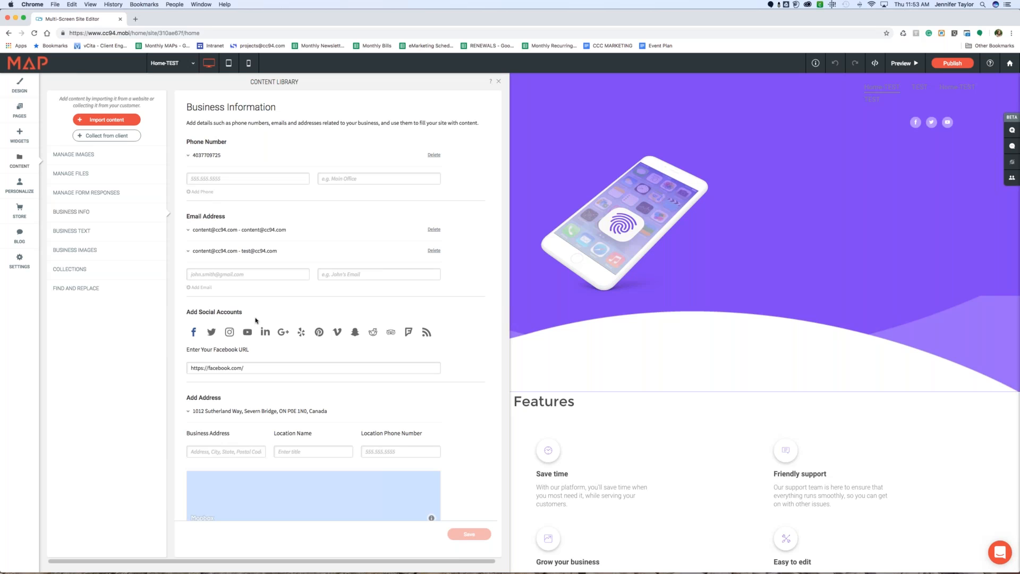
scroll(271, 415, down, 1)
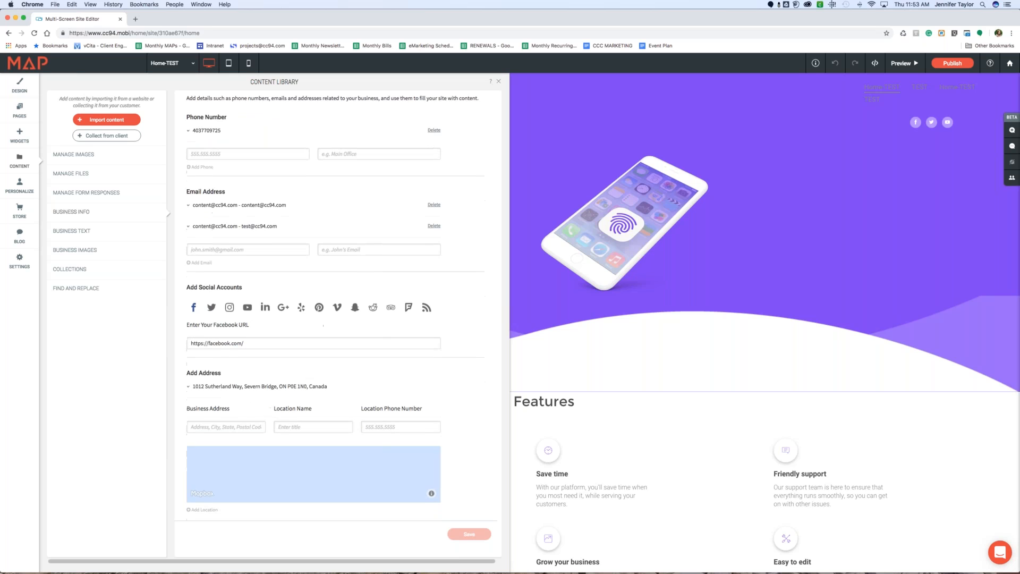
click(107, 231)
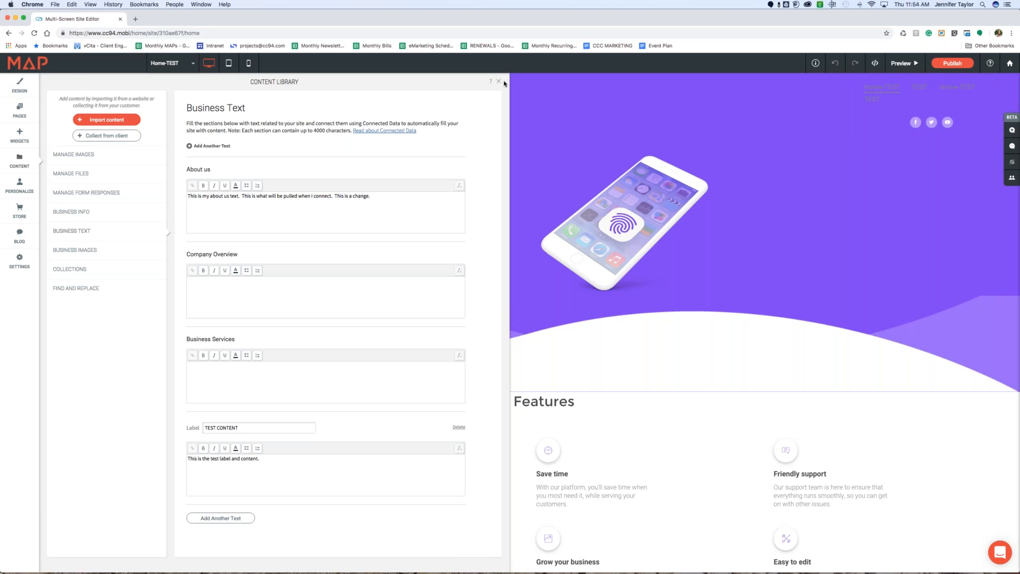
click(617, 363)
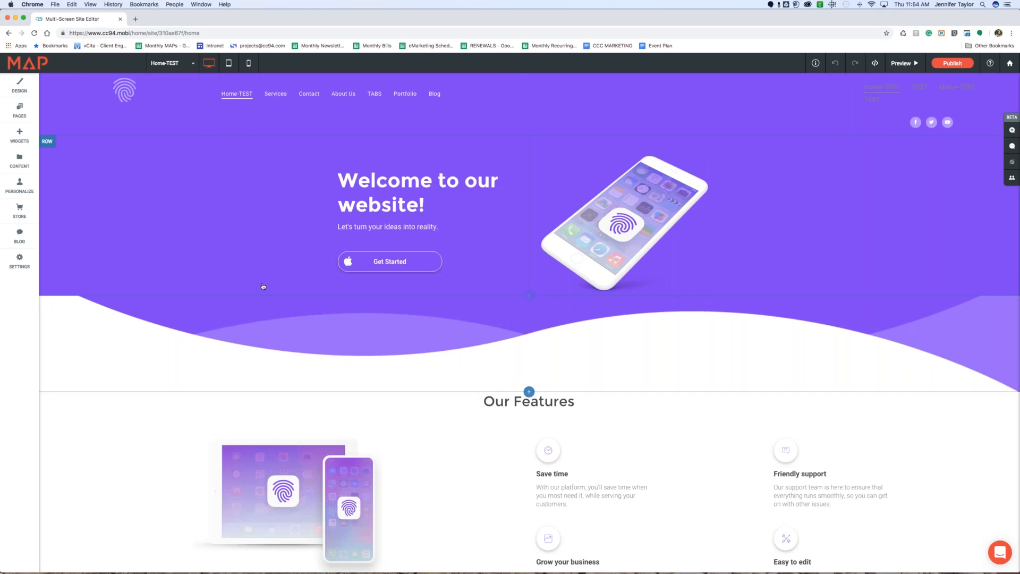
Connect the paragraph below the phone number in the home page footer to the TEST CONTENT text from the Content Library
scroll(614, 460, down, 6)
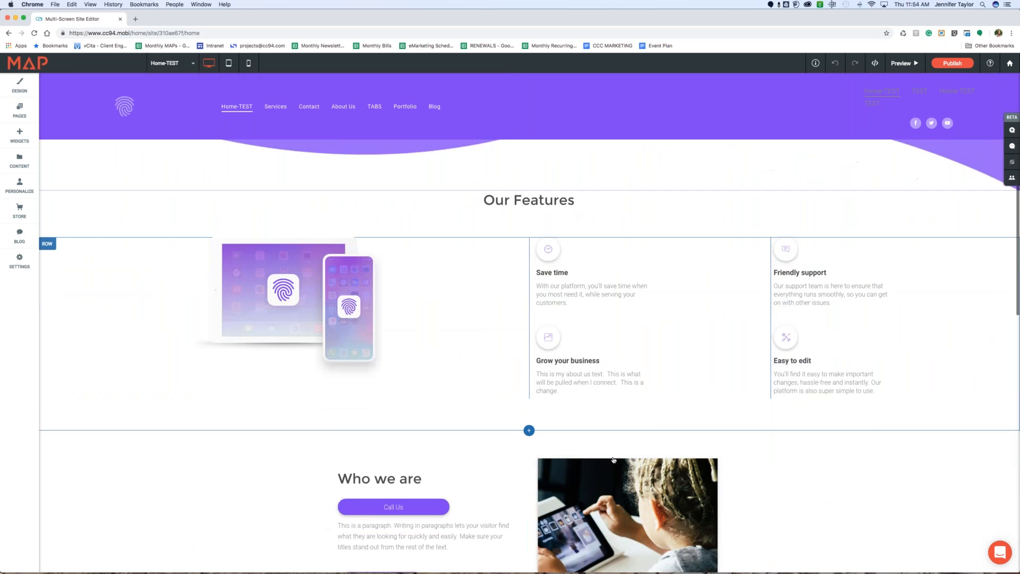
scroll(613, 461, down, 10)
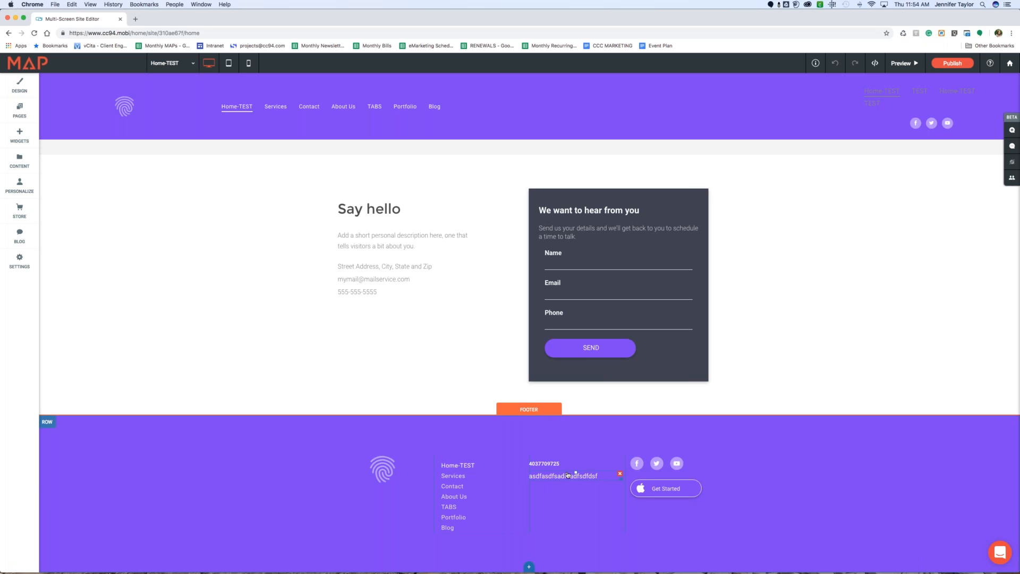
right_click(596, 478)
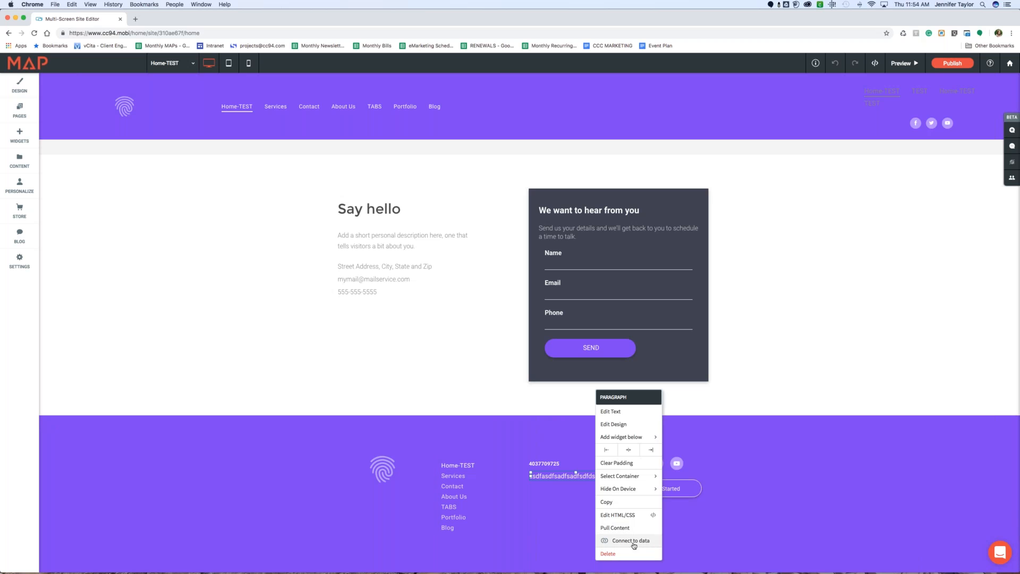
click(640, 541)
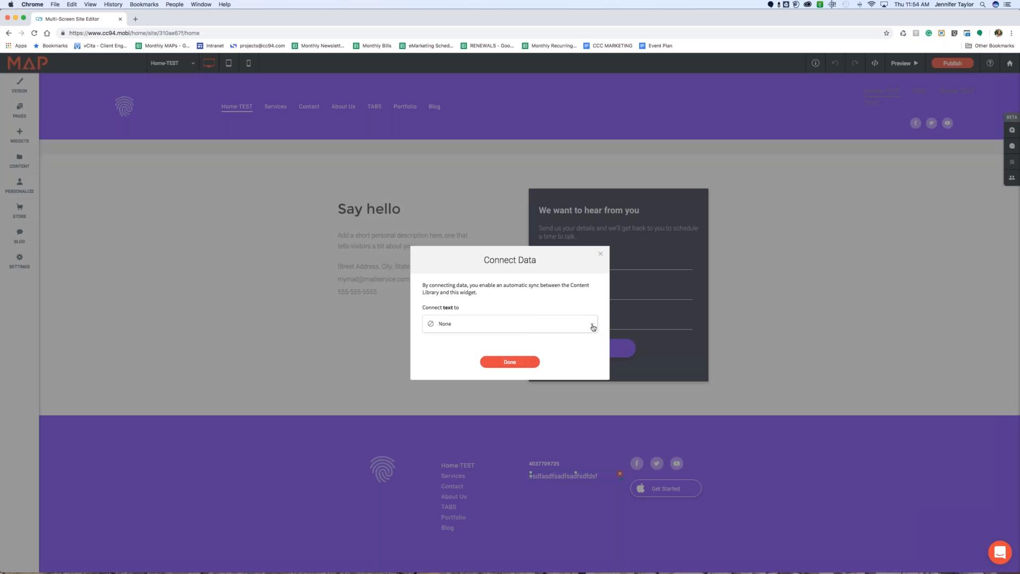
click(593, 325)
scroll(577, 375, down, 3)
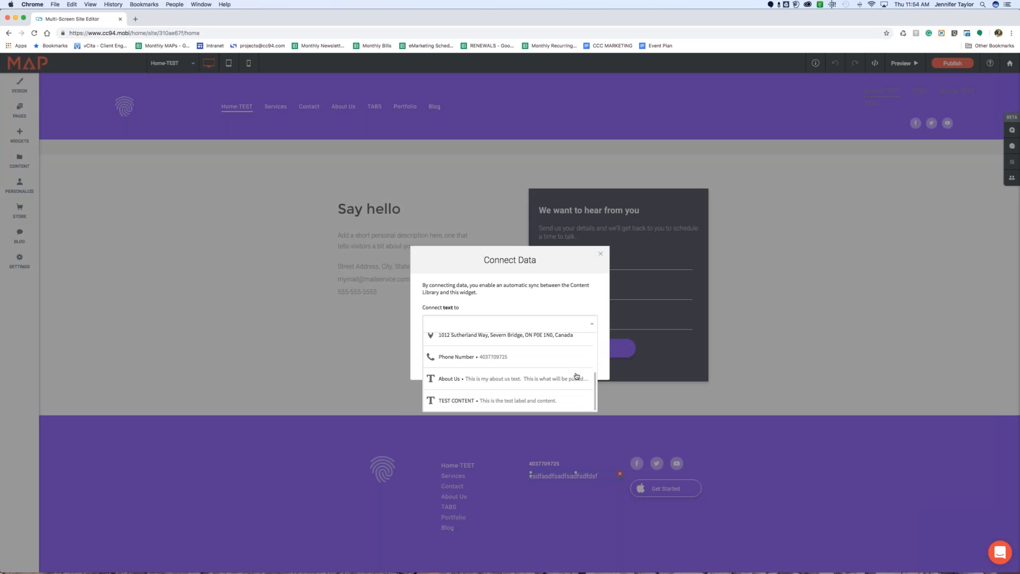
click(454, 402)
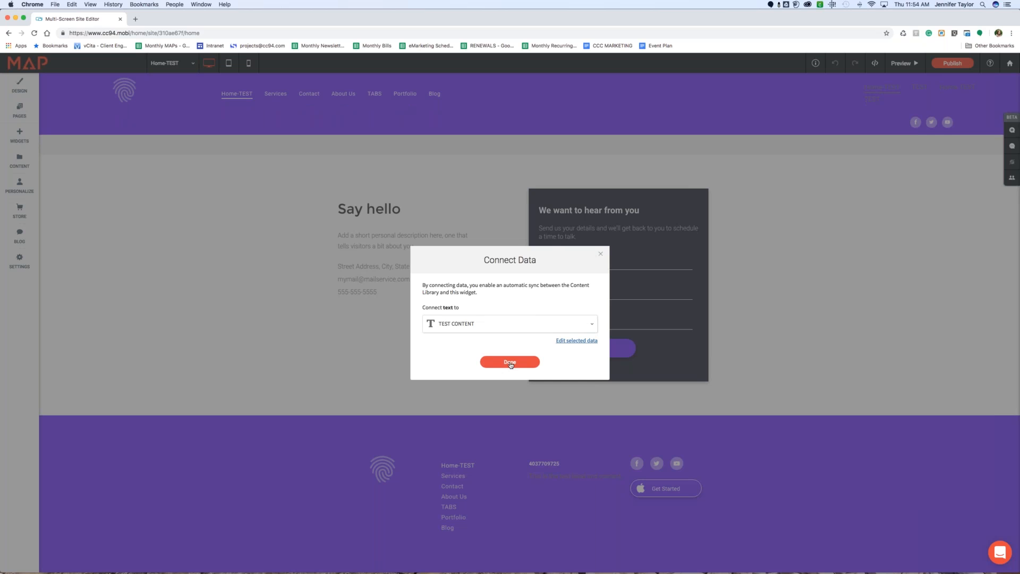
click(510, 363)
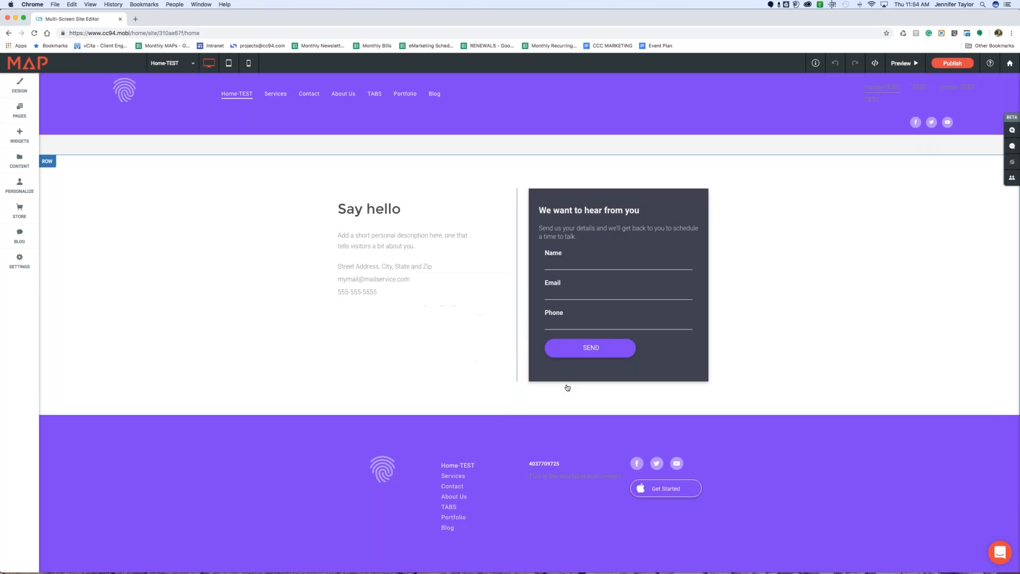
click(567, 484)
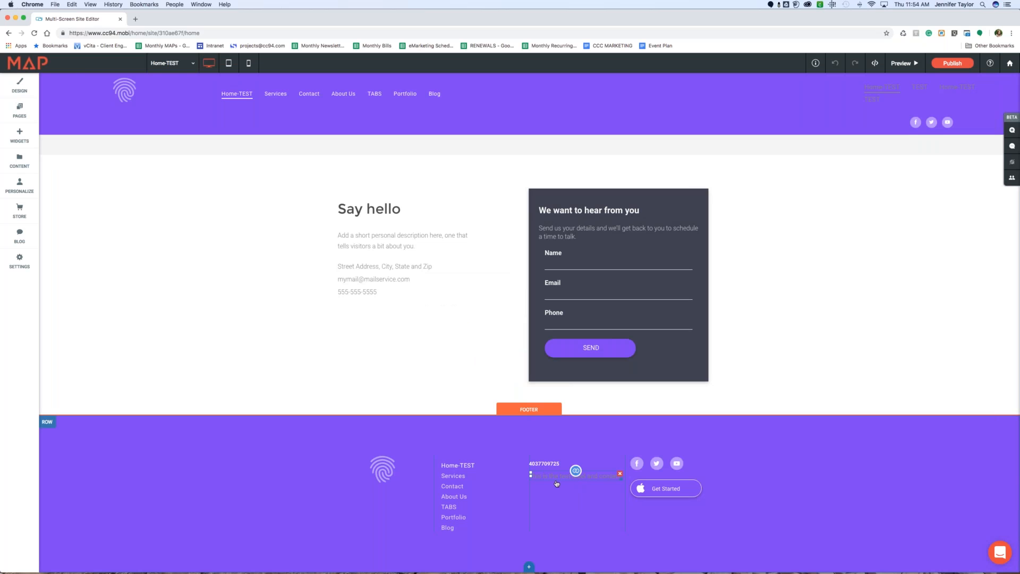
Append "If i change it appears" to the TEST CONTENT business text and close the Content Library
click(18, 158)
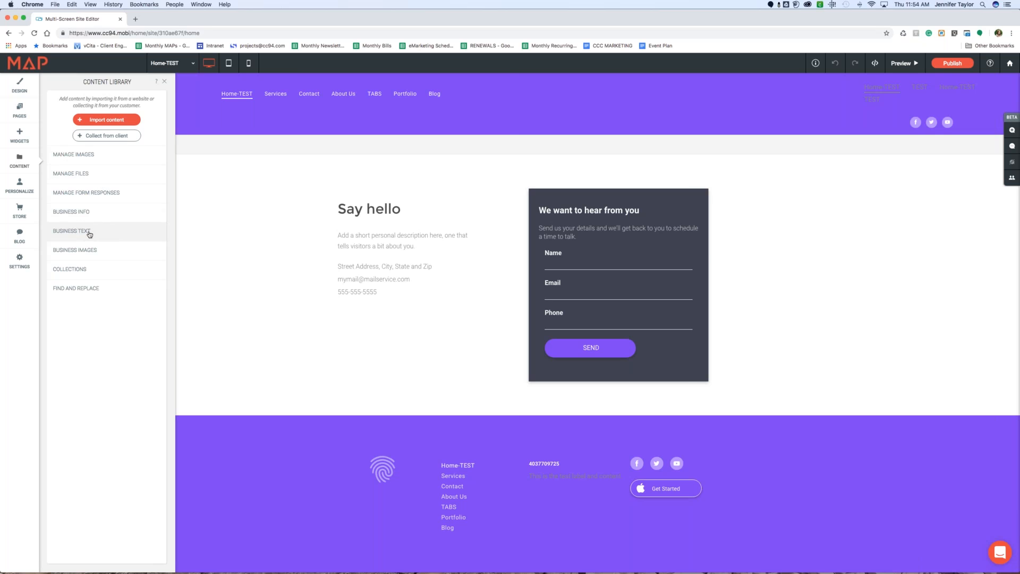
click(89, 232)
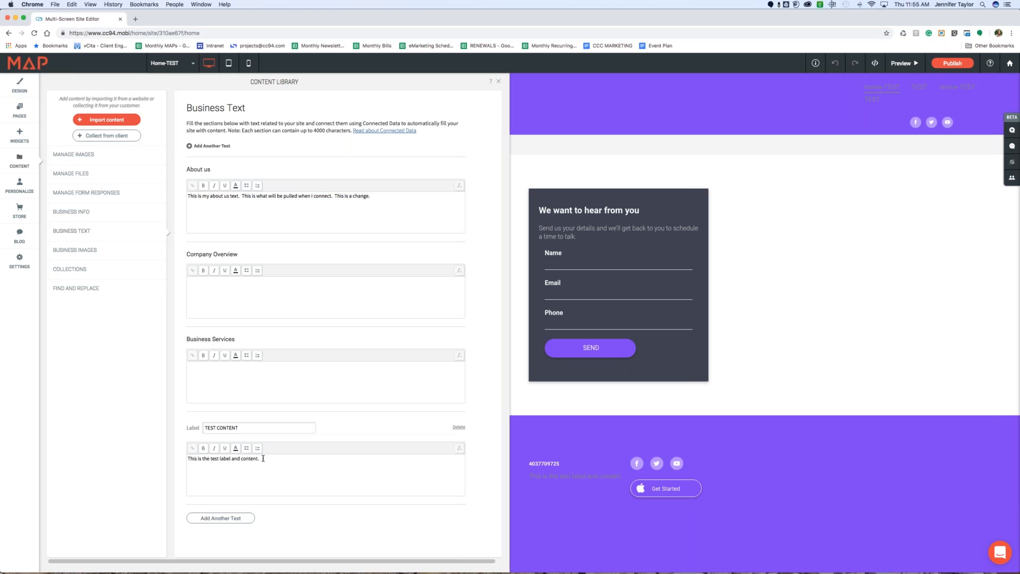
text(If i change it appears)
click(500, 82)
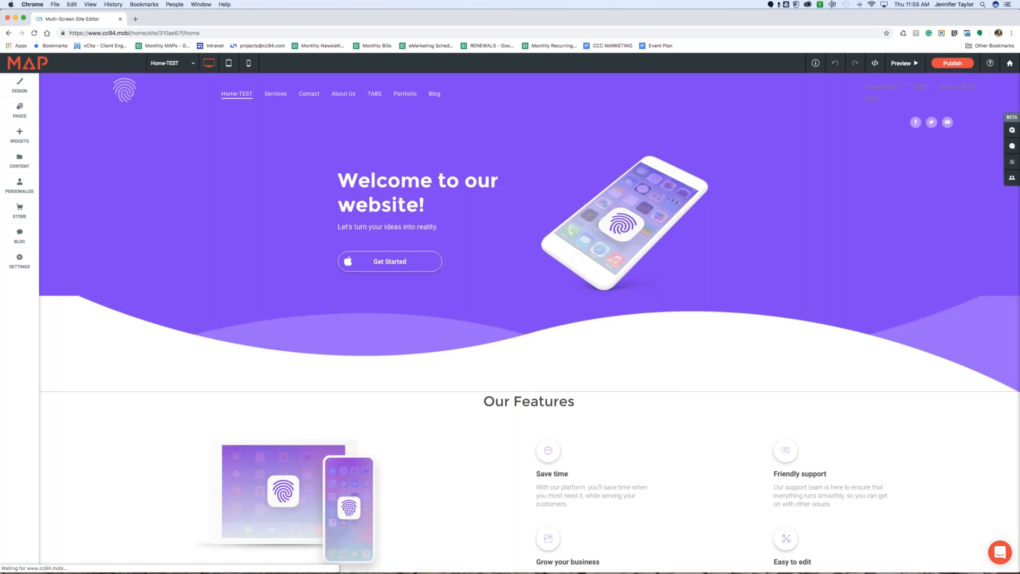
Check the connection options of the phone number title in the home page footer
scroll(601, 417, down, 20)
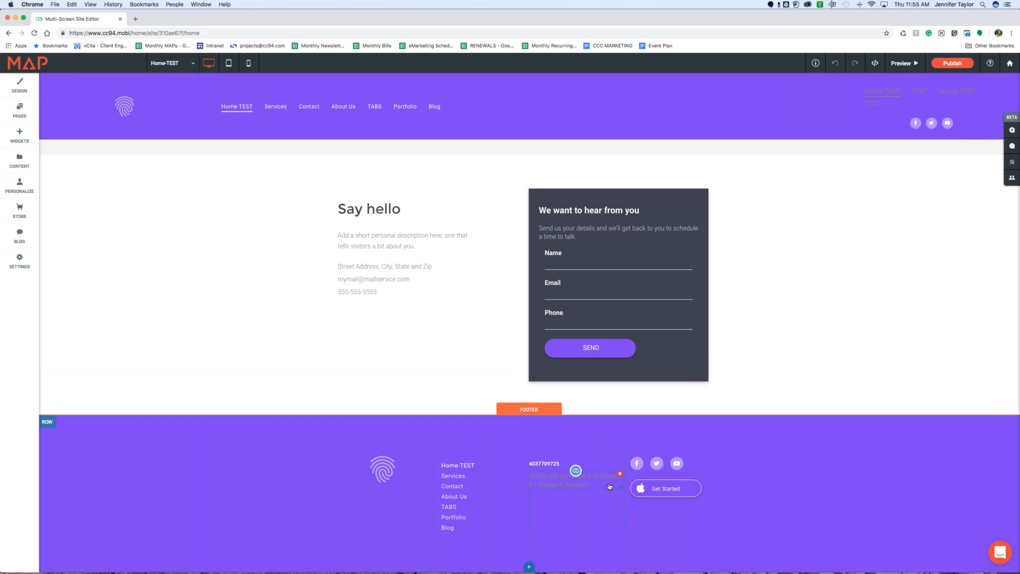
right_click(560, 467)
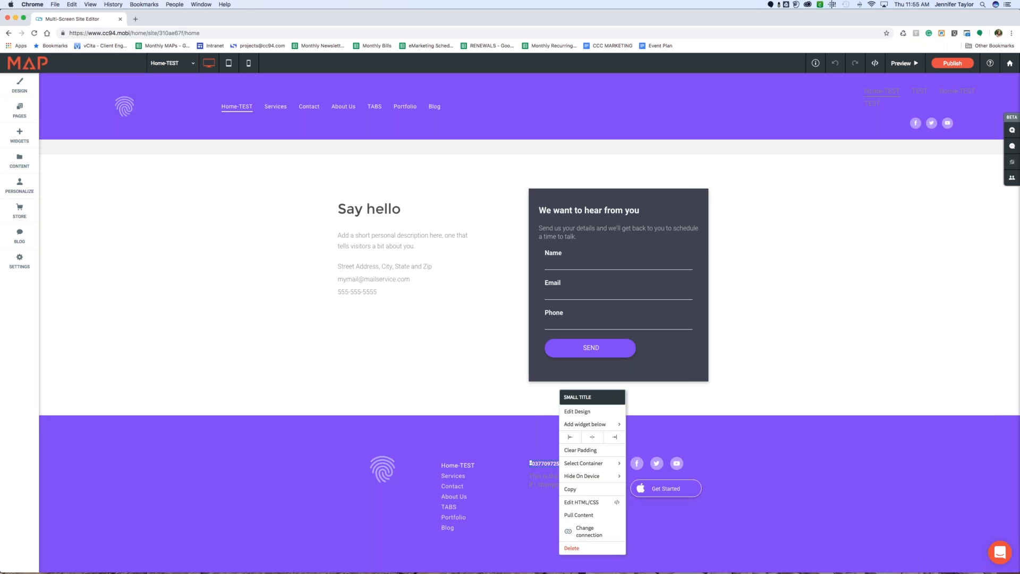
click(541, 491)
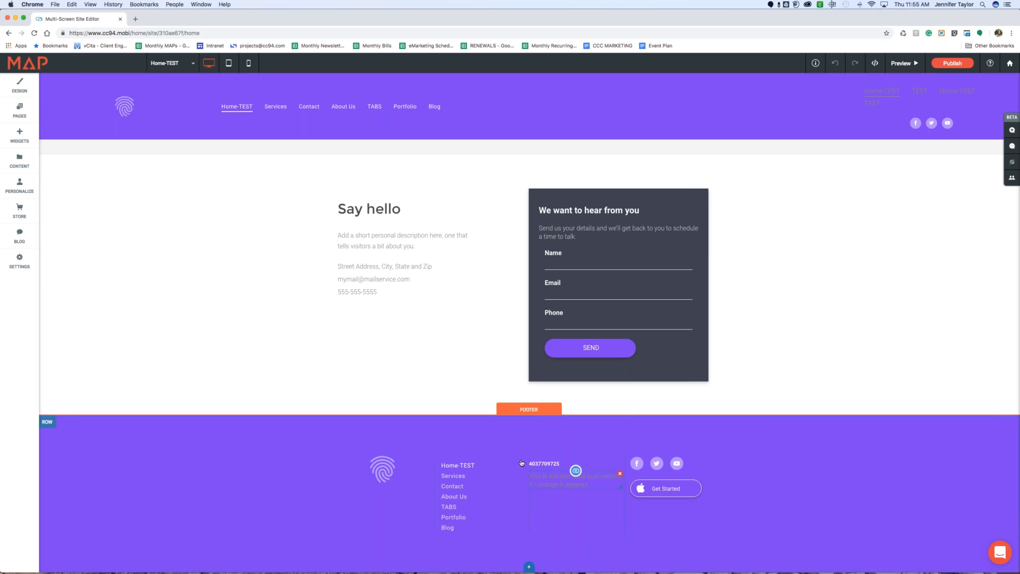
Replace the existing phone number in the Content Library's business information, save it and close the library
click(19, 159)
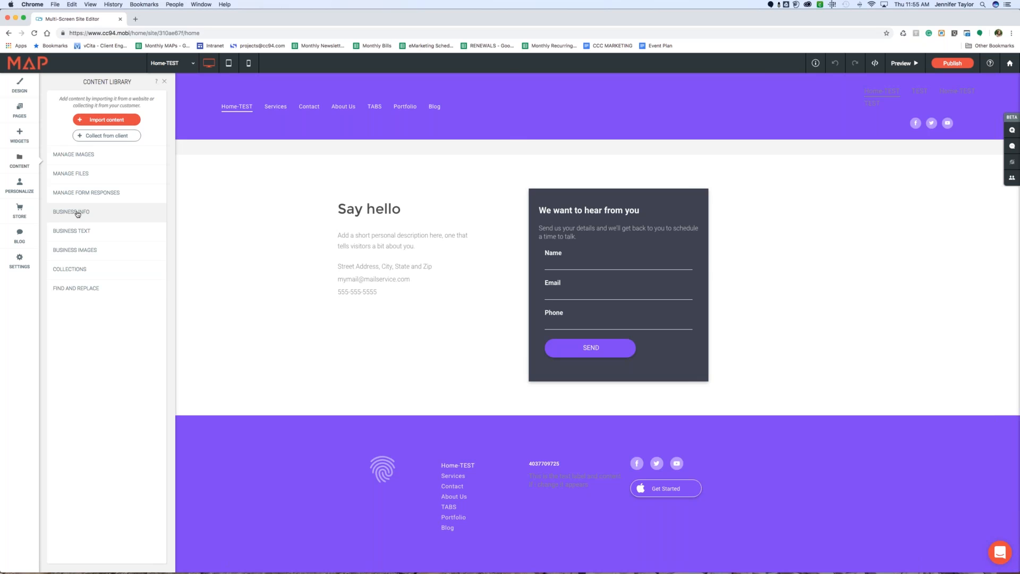
click(77, 213)
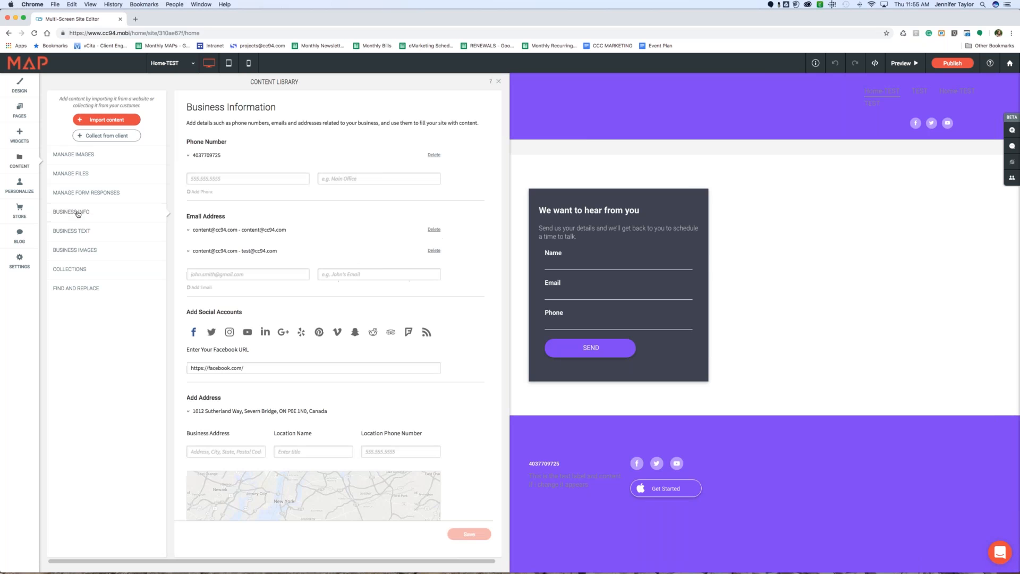
scroll(335, 306, down, 1)
scroll(336, 307, up, 1)
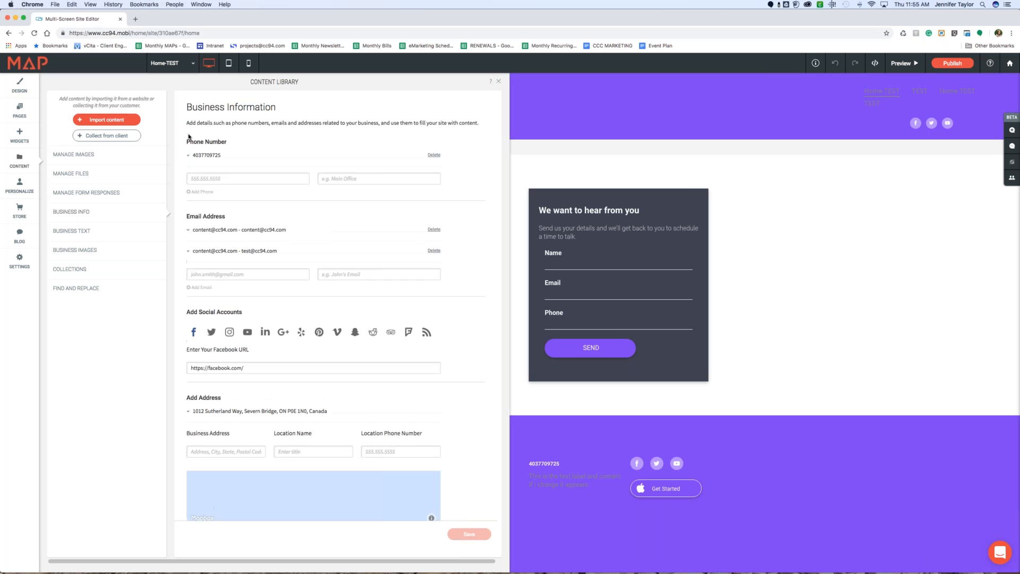
click(189, 156)
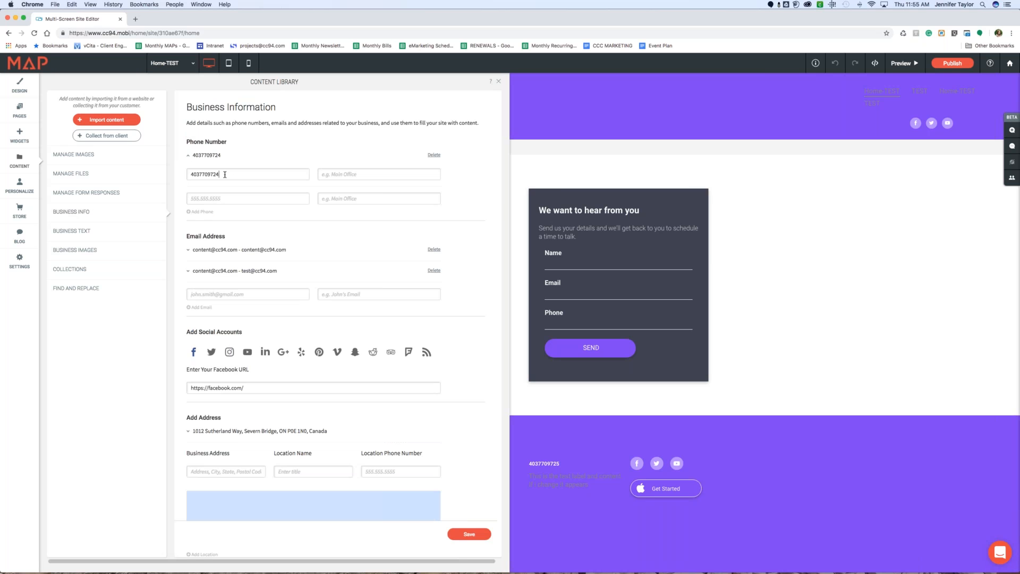
click(469, 534)
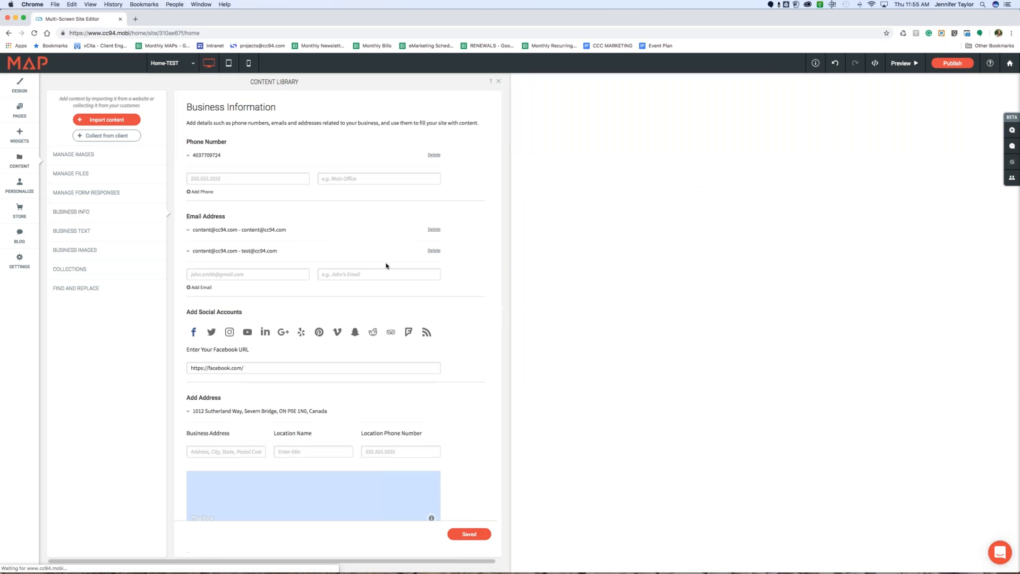
click(498, 83)
Try to connect the contact details paragraph under the "Say hello" heading to Content Library data
scroll(726, 404, down, 10)
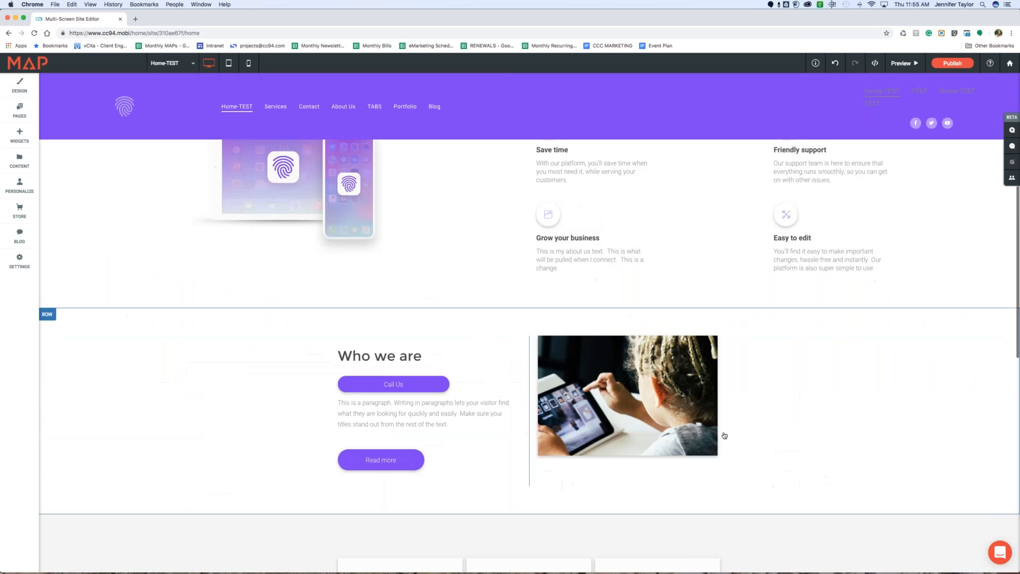
scroll(725, 436, down, 10)
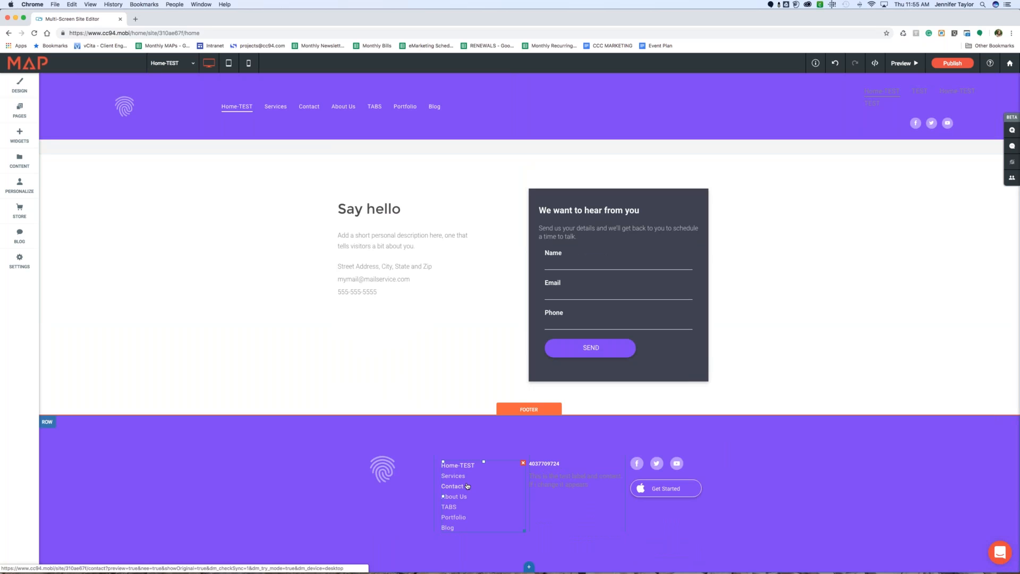
click(369, 286)
drag(379, 291, 333, 294)
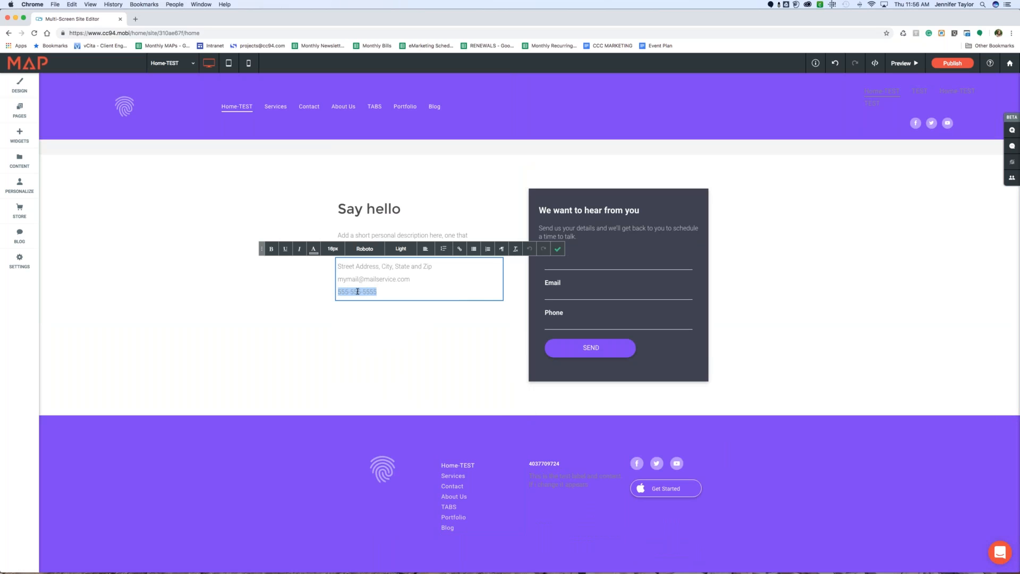
right_click(357, 292)
click(400, 262)
click(557, 252)
right_click(399, 279)
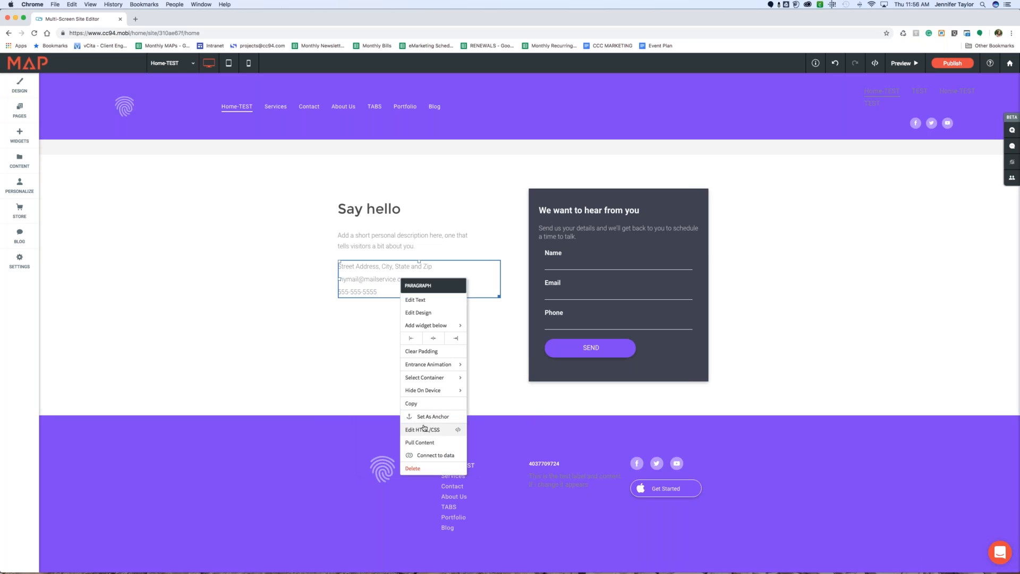
click(434, 455)
click(500, 328)
scroll(504, 367, down, 3)
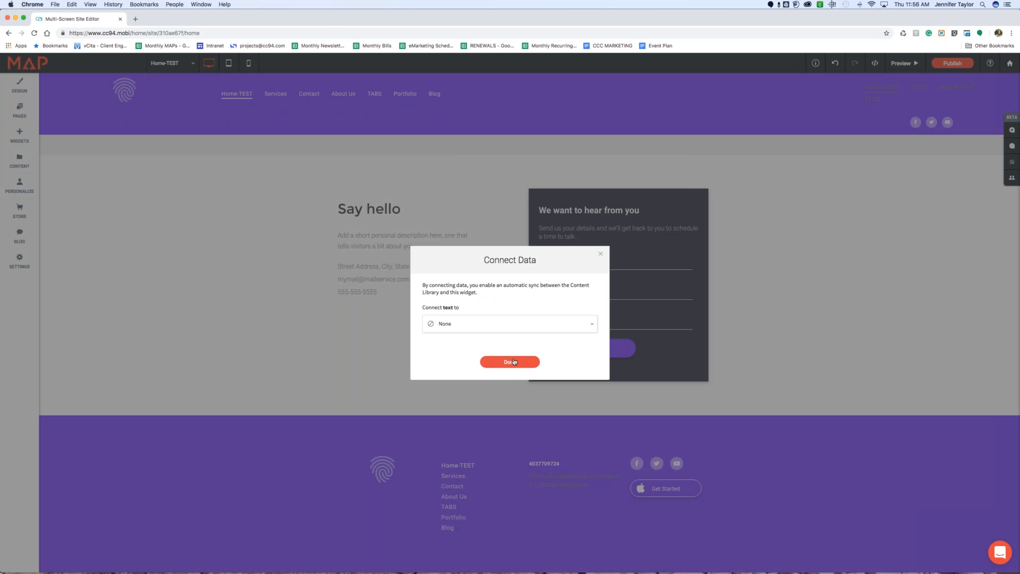
click(510, 362)
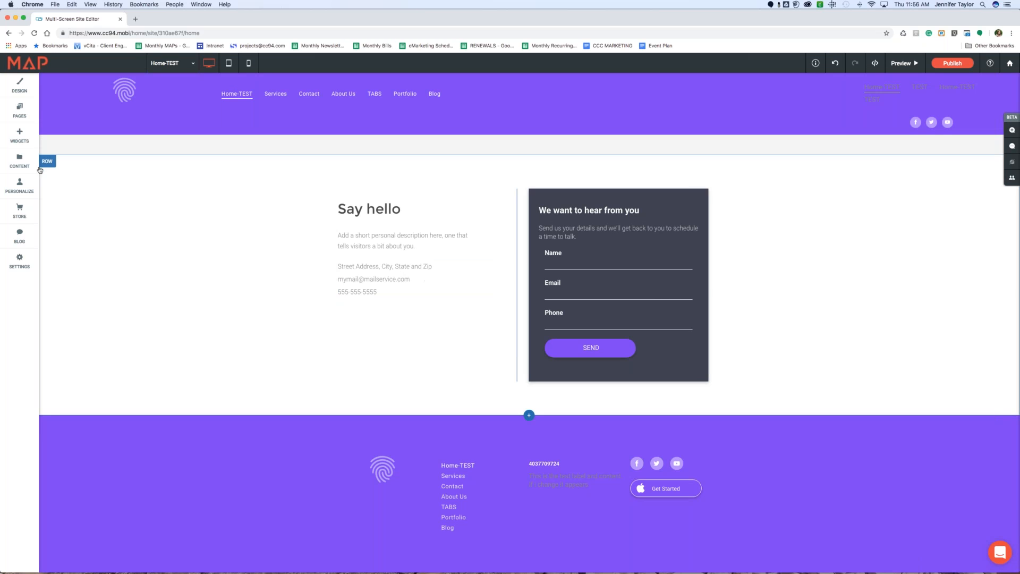
Add a Click To Call button below the contact details in the "Say hello" section
click(15, 134)
scroll(81, 348, down, 2)
scroll(81, 348, up, 1)
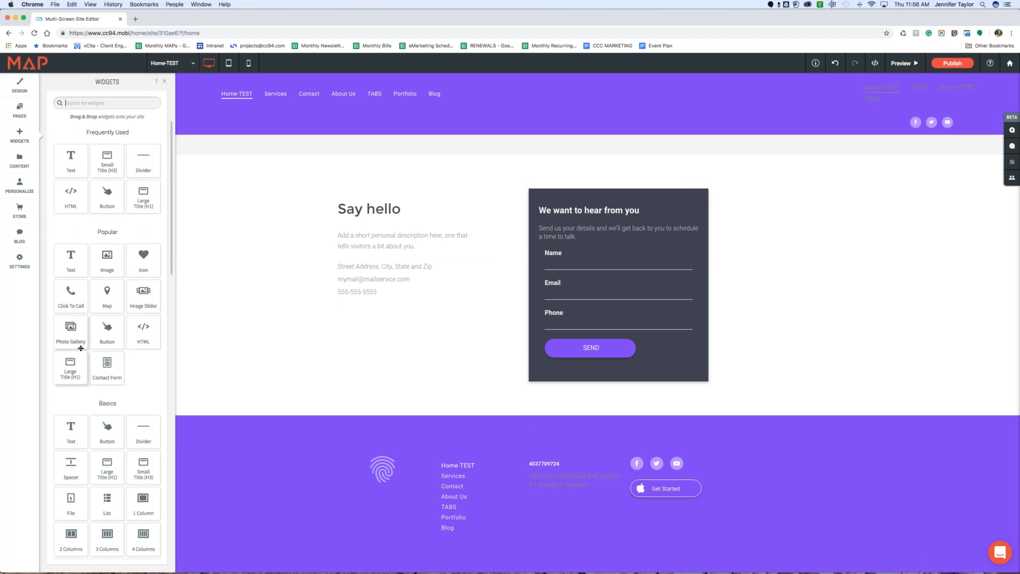
scroll(81, 348, down, 10)
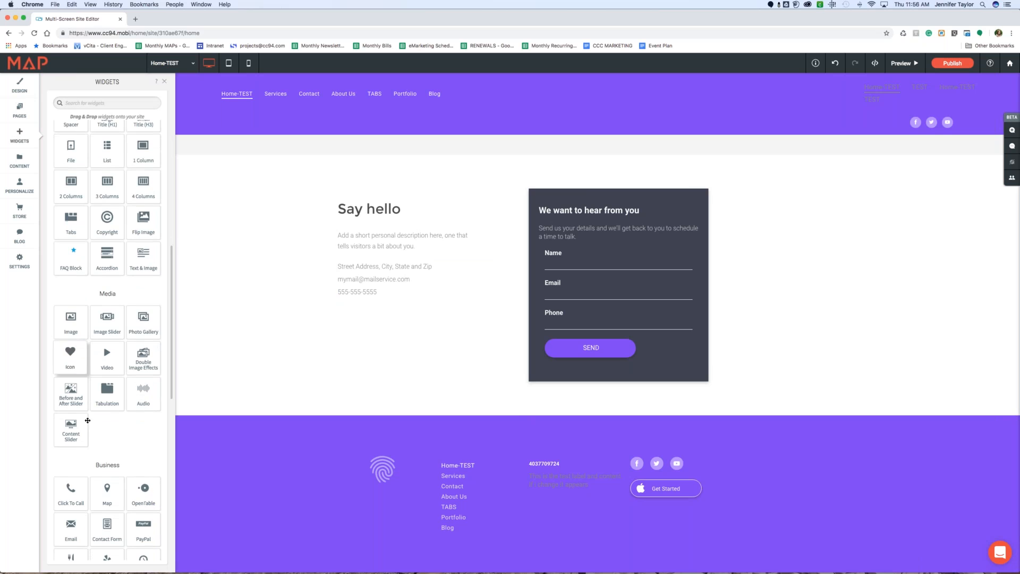
drag(71, 494, 462, 289)
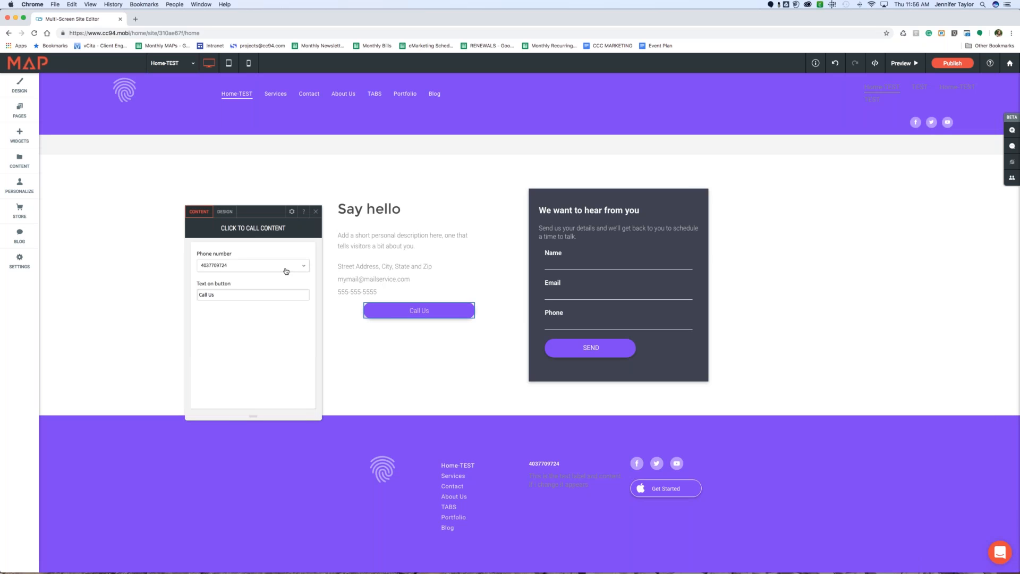
click(315, 213)
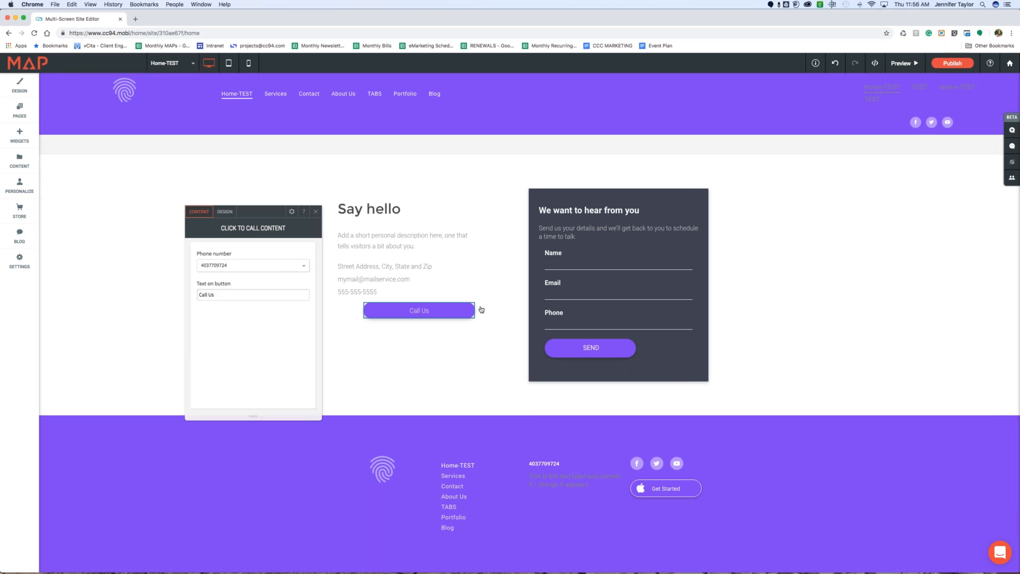
Connect the new Click To Call button to the Content Library's Phone Number and check its content settings
right_click(429, 311)
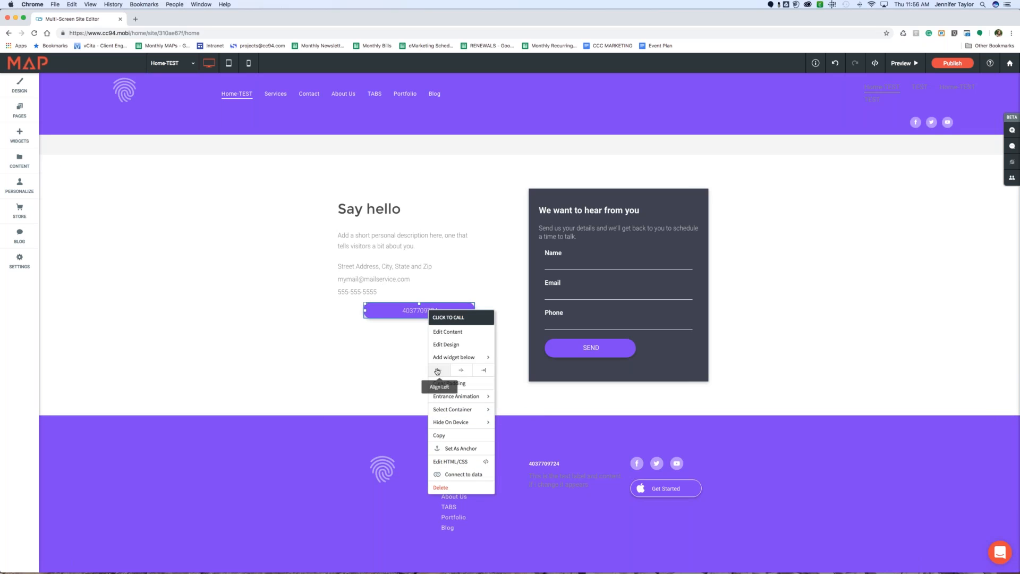
click(291, 341)
right_click(390, 307)
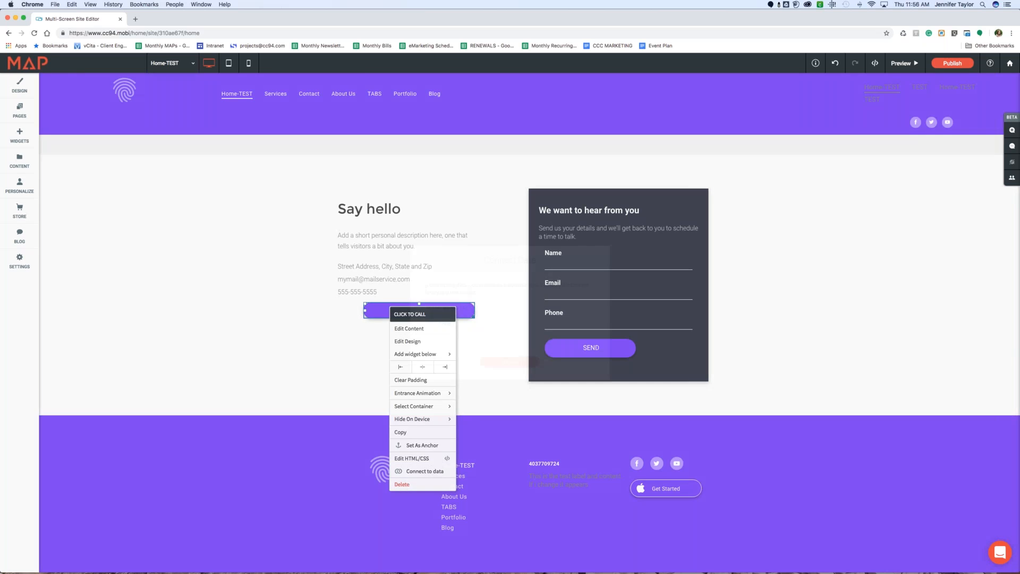
click(432, 471)
click(502, 323)
click(498, 366)
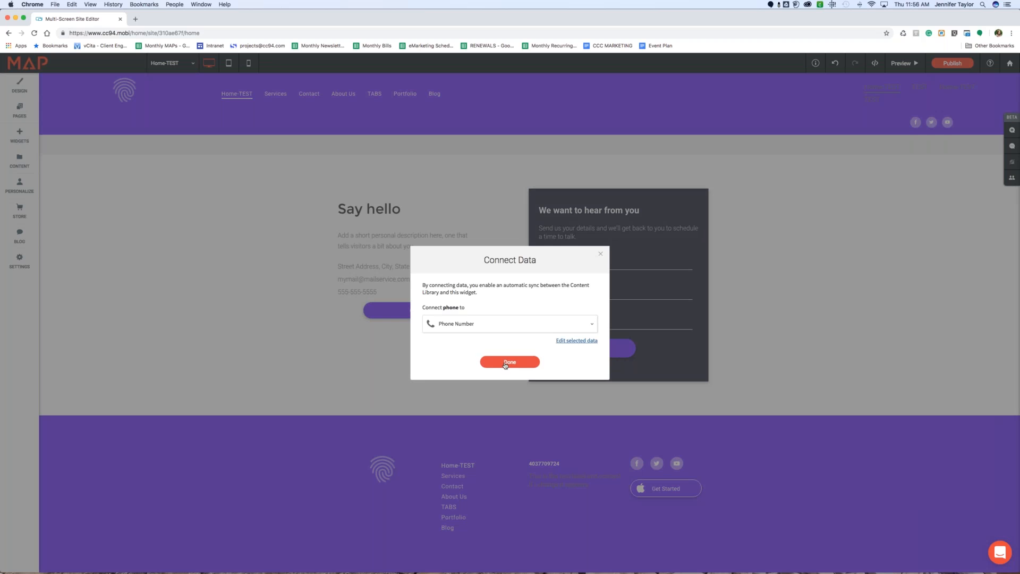
click(505, 363)
click(448, 314)
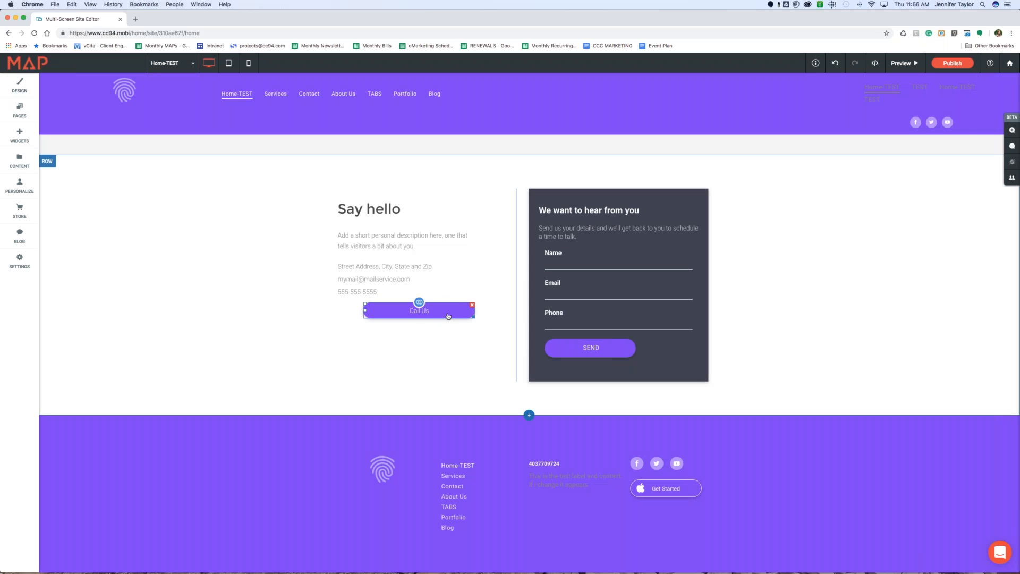
click(446, 319)
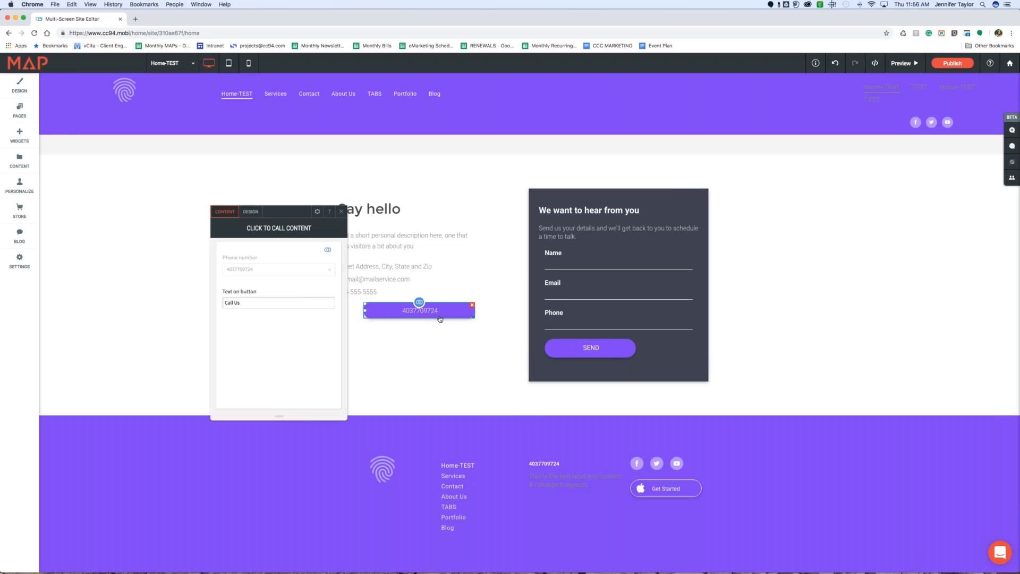
click(341, 211)
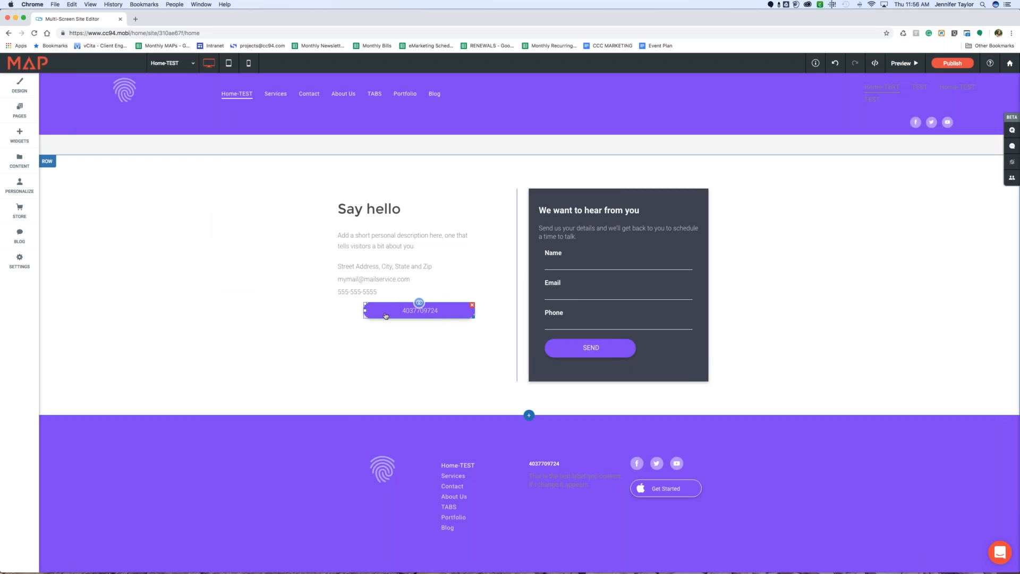
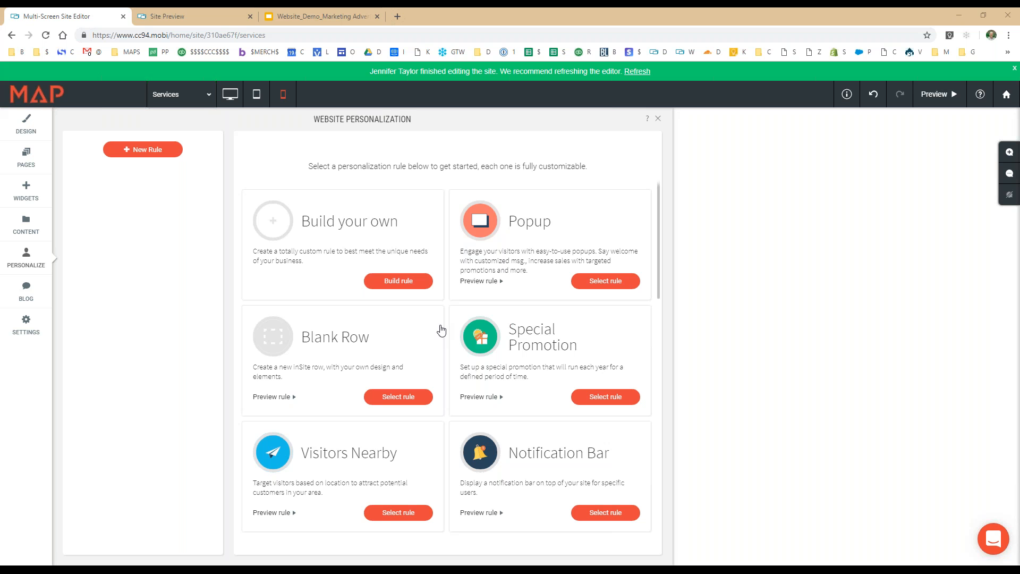
Look through the website personalization rules and start editing the First-Time Visitor rule that displays a Video
scroll(441, 330, down, 2)
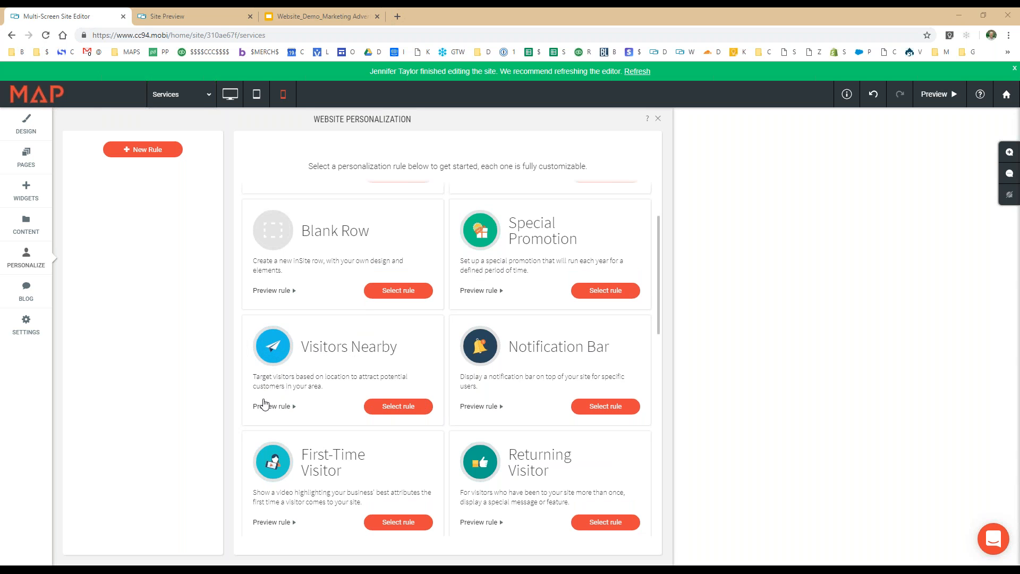
click(122, 155)
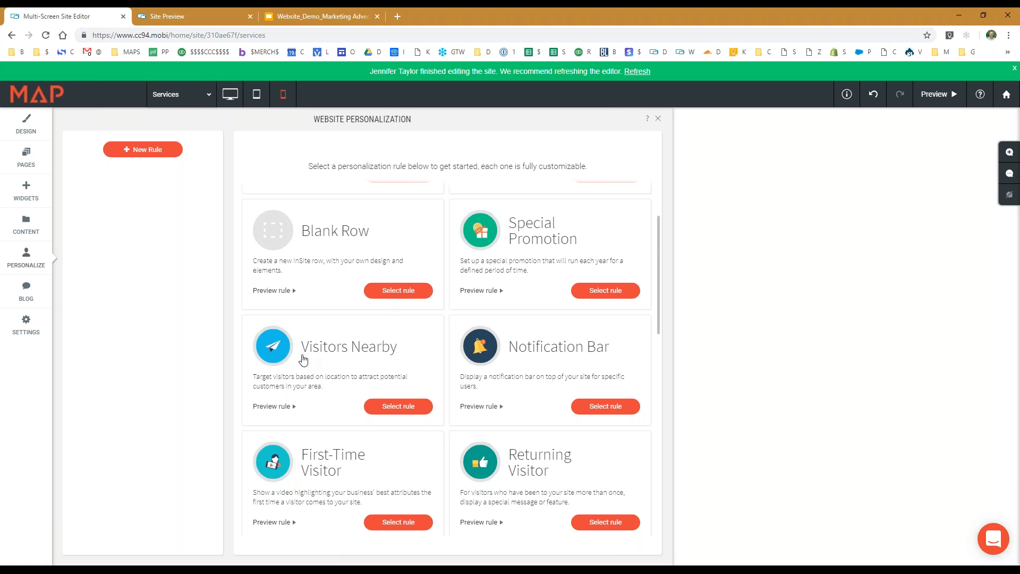
scroll(303, 360, down, 2)
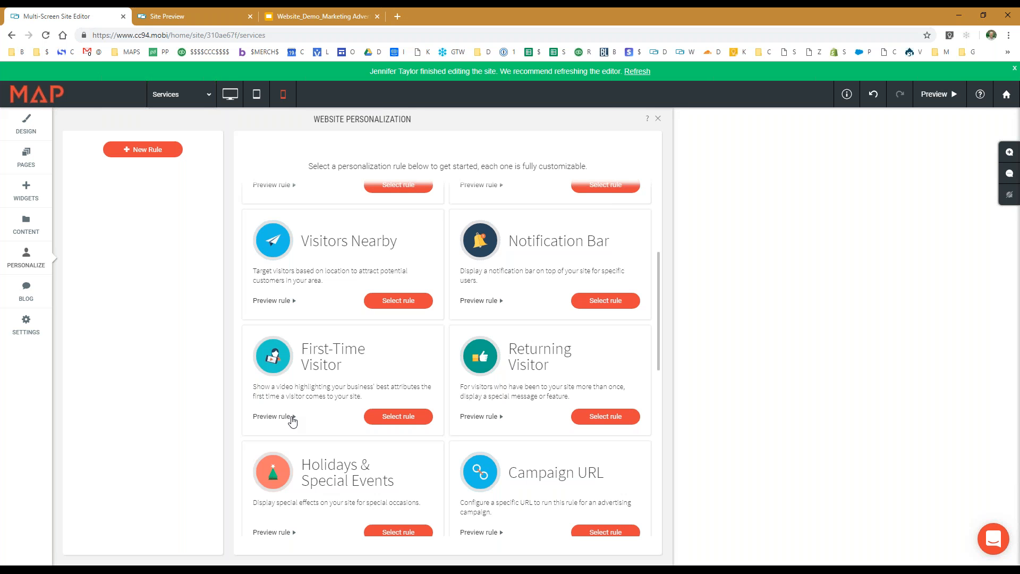
click(419, 420)
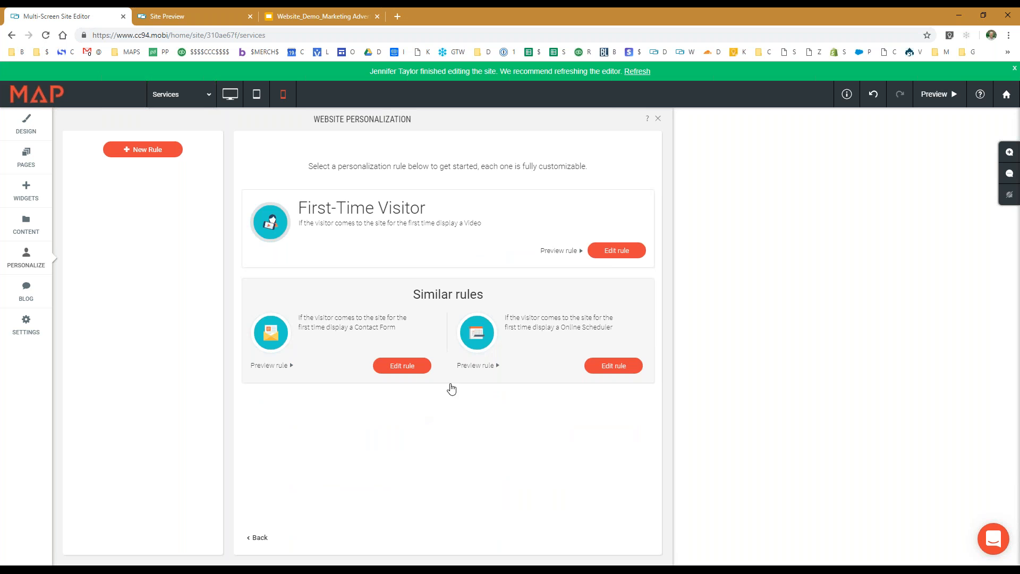
click(610, 252)
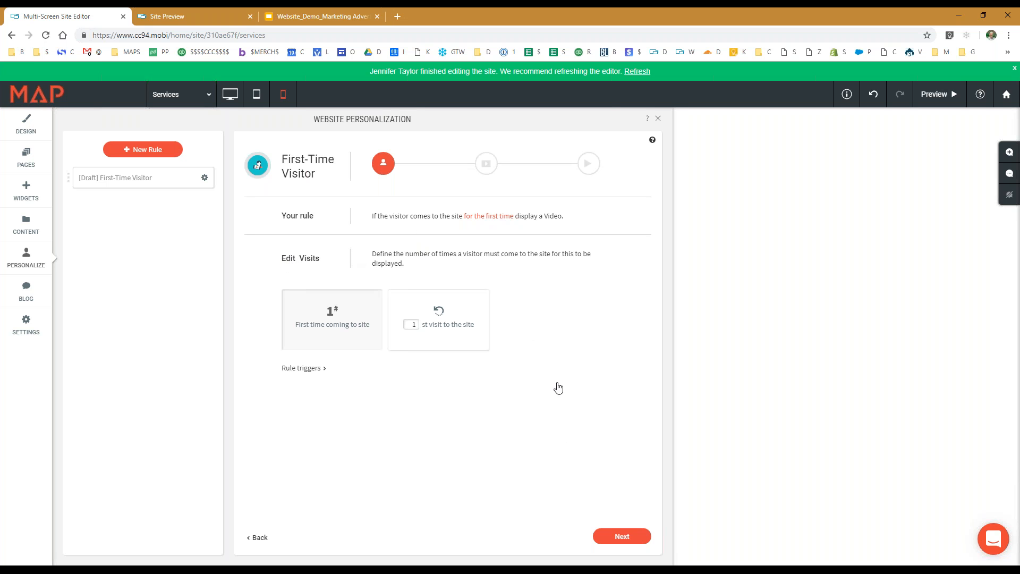
Keep the rule's Visits trigger for first-time visitors, place its video on the Home-TEST page and finish the rule editing mode
click(302, 368)
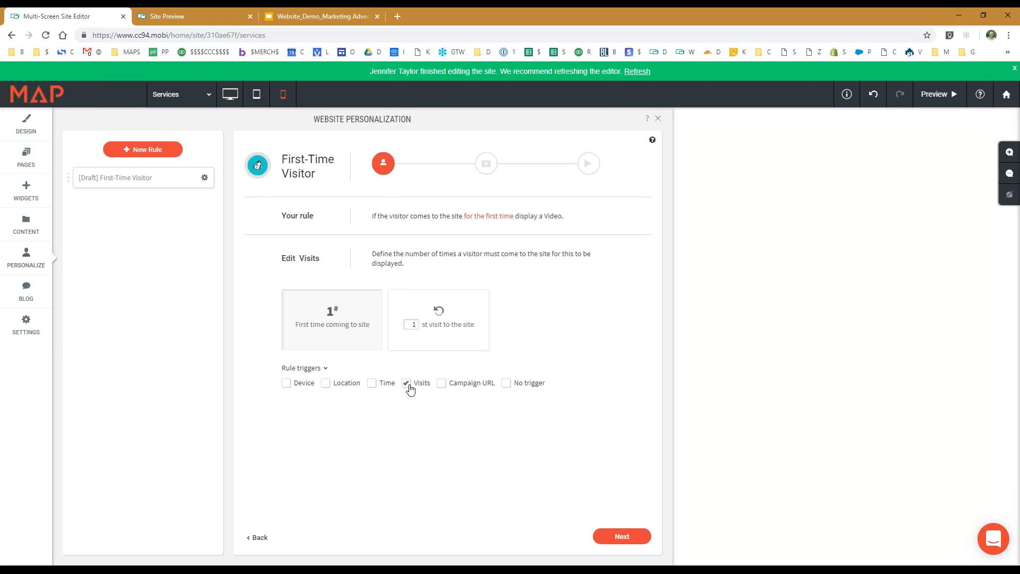
click(602, 541)
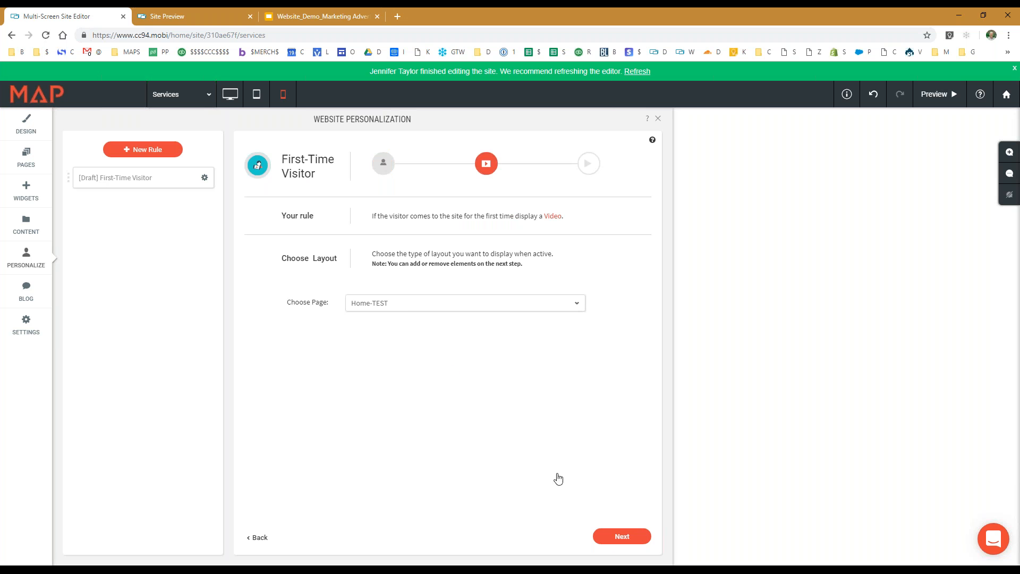
click(633, 536)
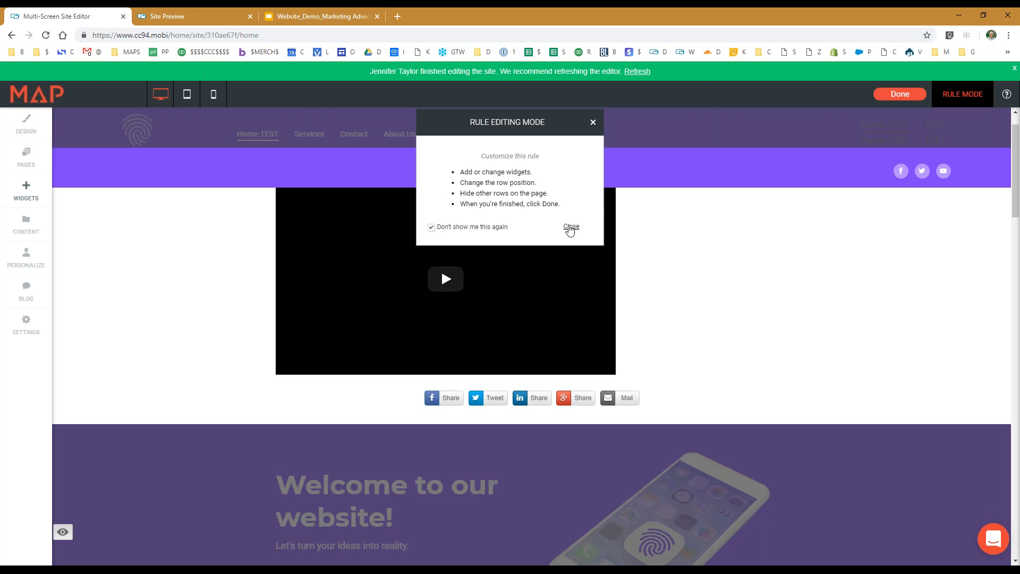
click(571, 226)
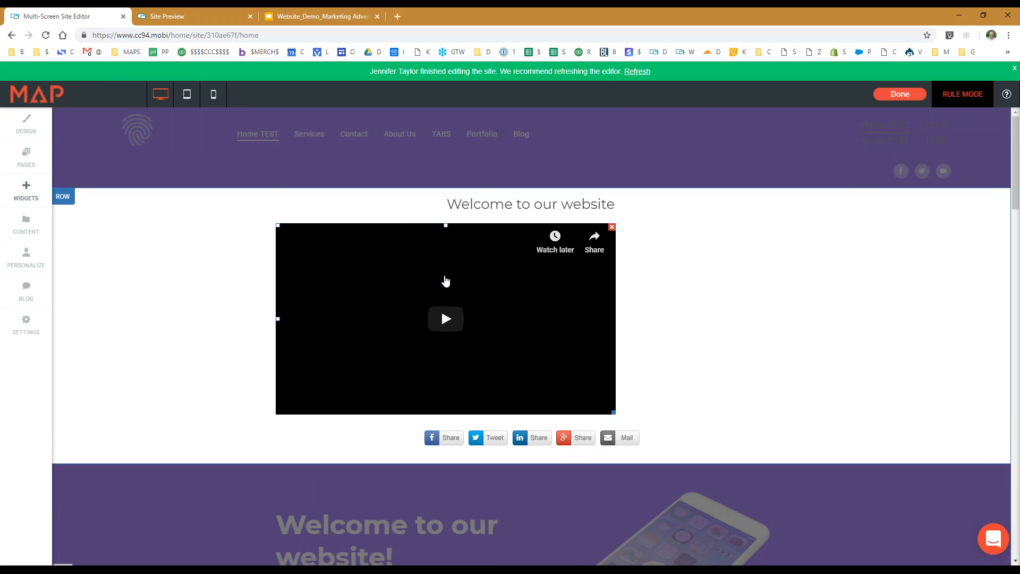
click(899, 99)
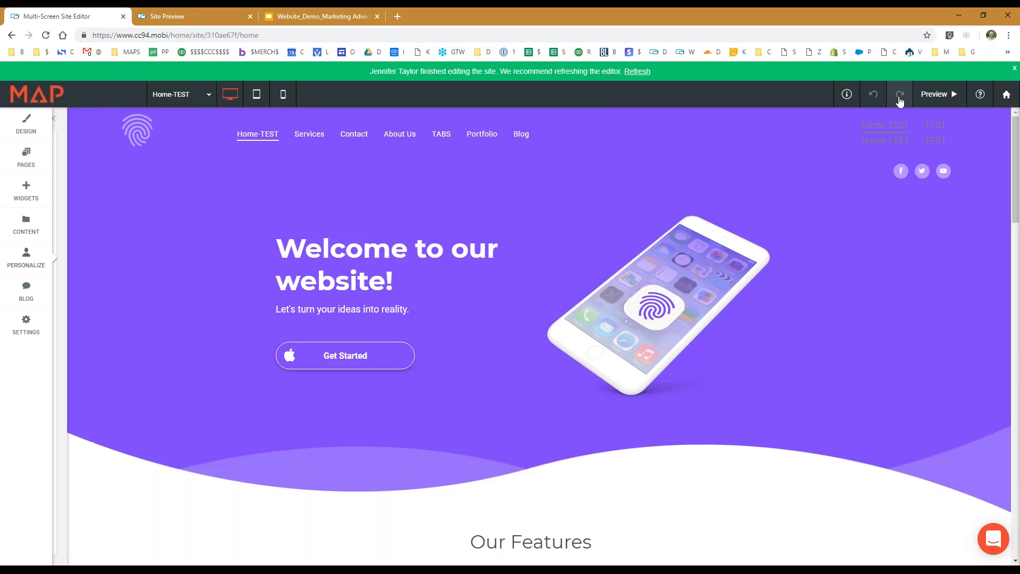
Save the First-Time Visitor rule and start editing the Visitors Nearby rule that displays a Click-to-Call to San Francisco visitors
click(464, 371)
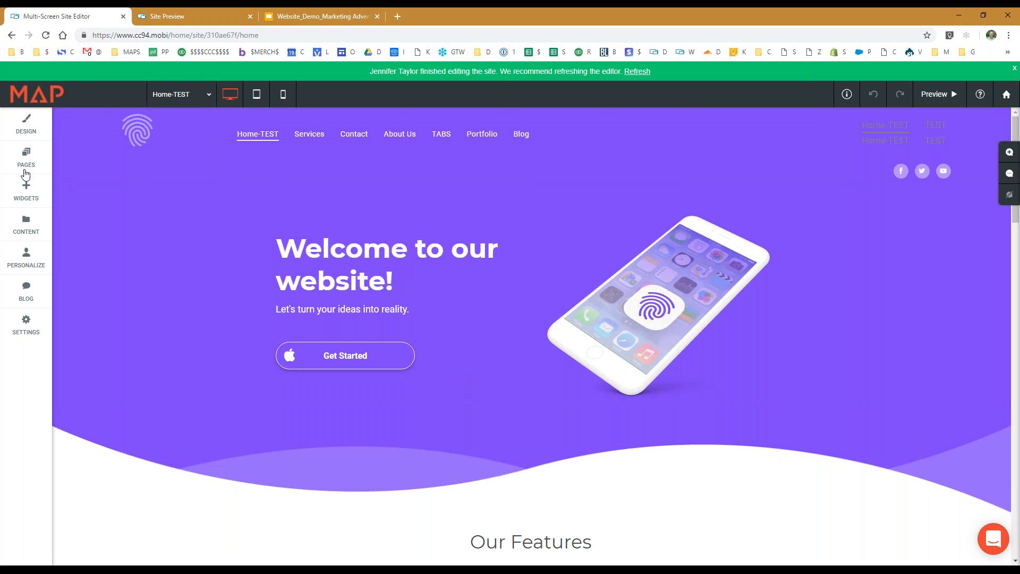
click(28, 258)
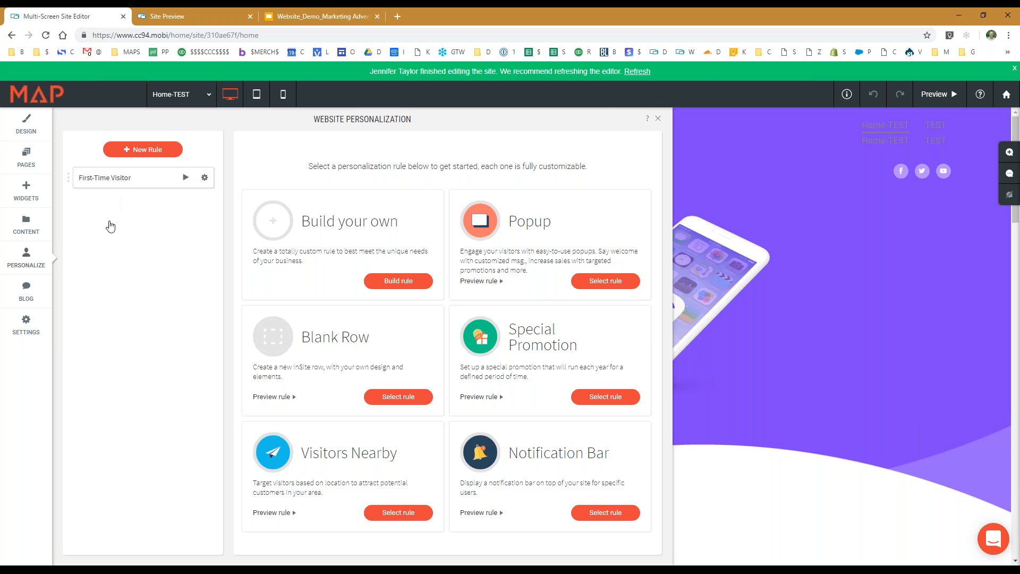
scroll(275, 449, down, 1)
scroll(274, 449, down, 1)
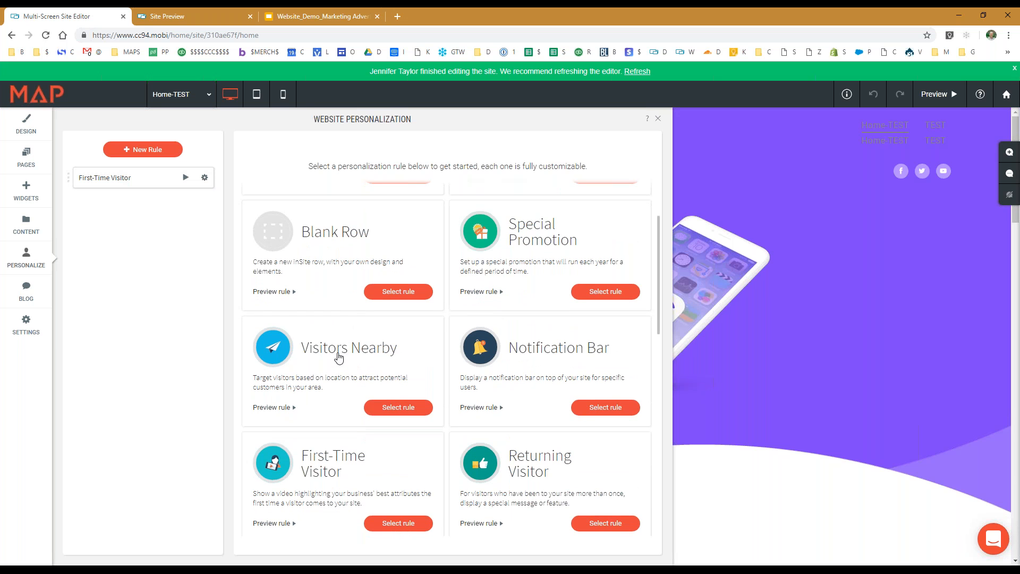
click(404, 409)
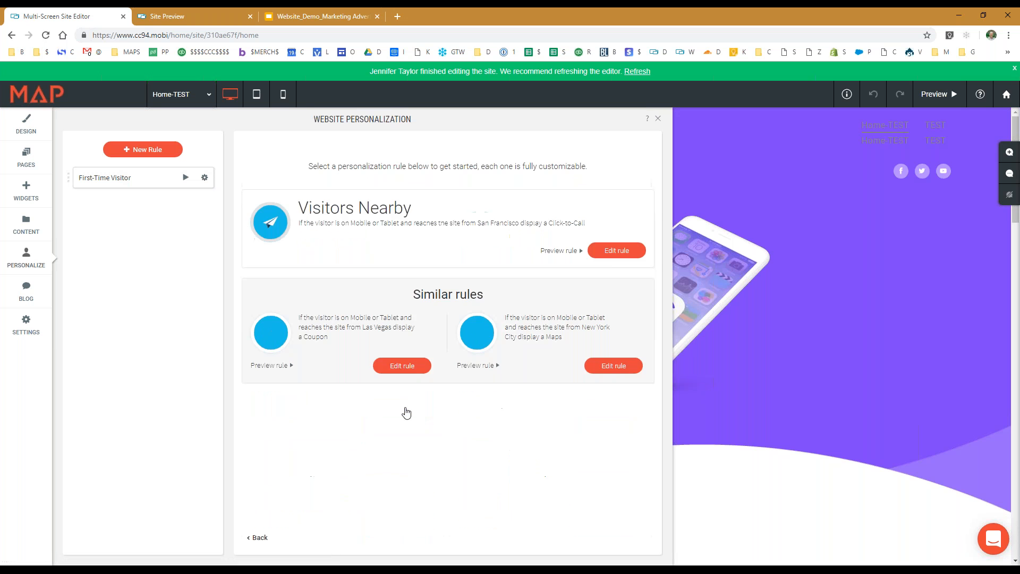
click(617, 251)
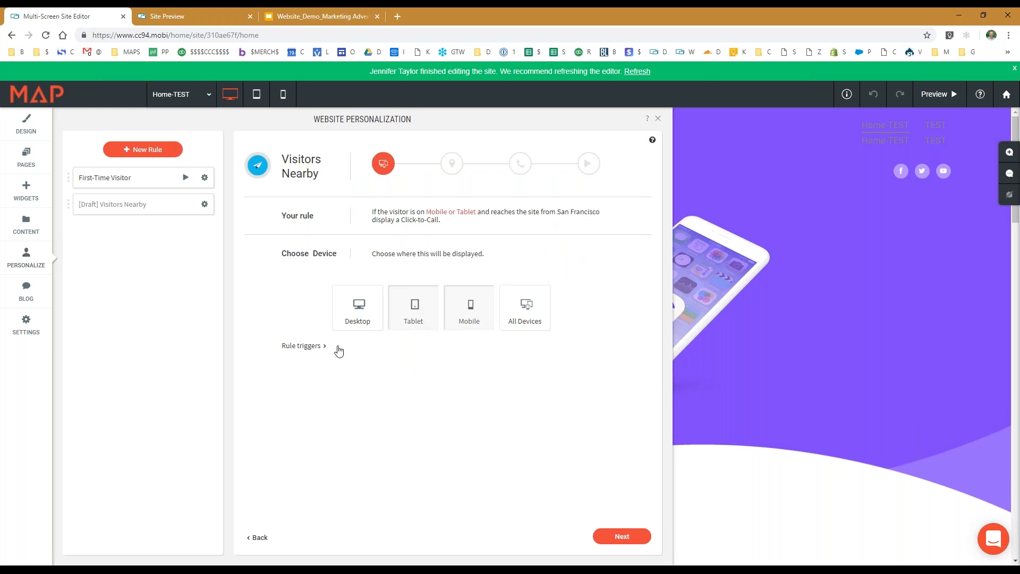
Keep the rule's Tablet and Mobile devices and San Francisco, CA location, and place its layout on the Services page
click(618, 538)
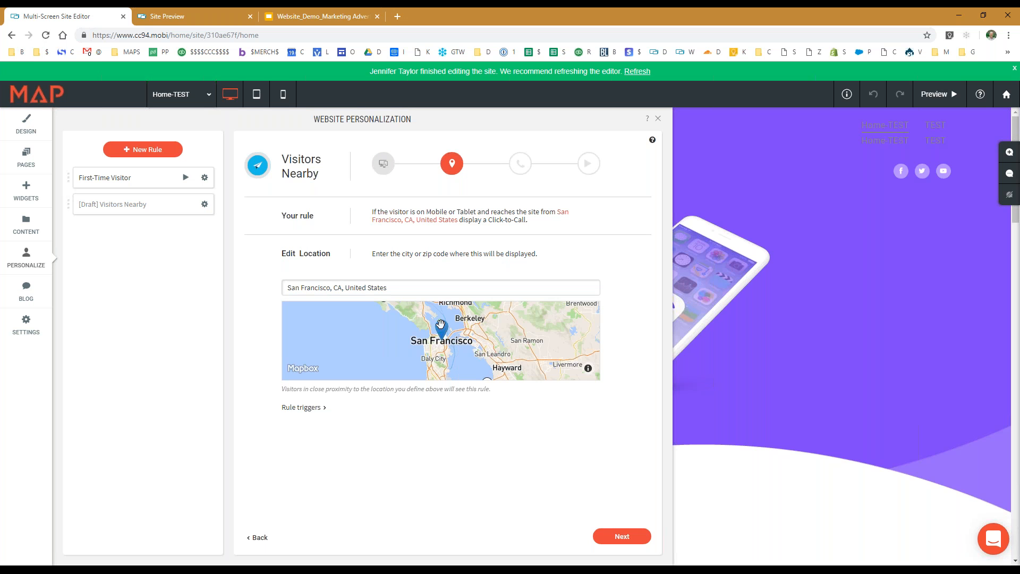
click(623, 536)
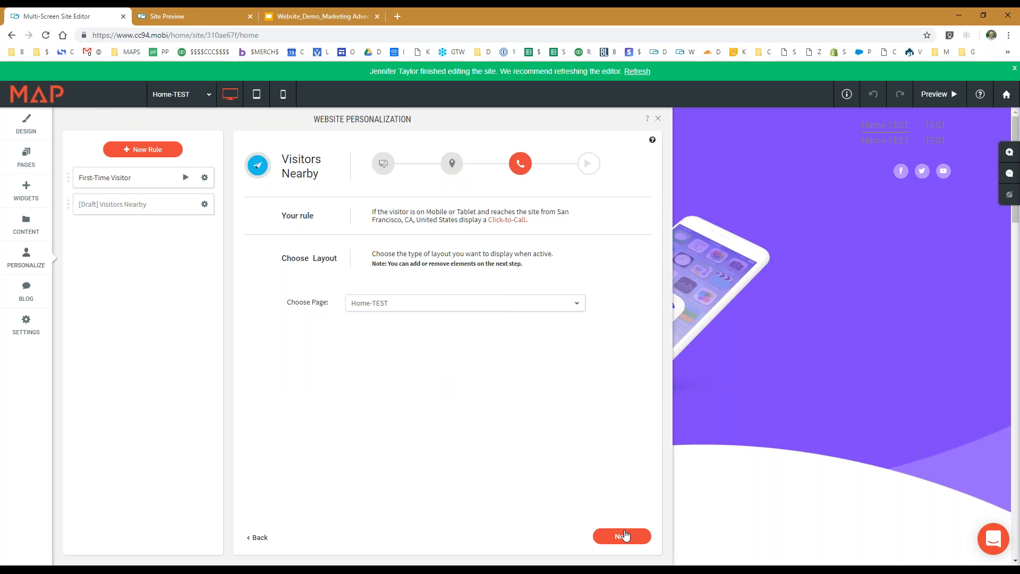
click(444, 303)
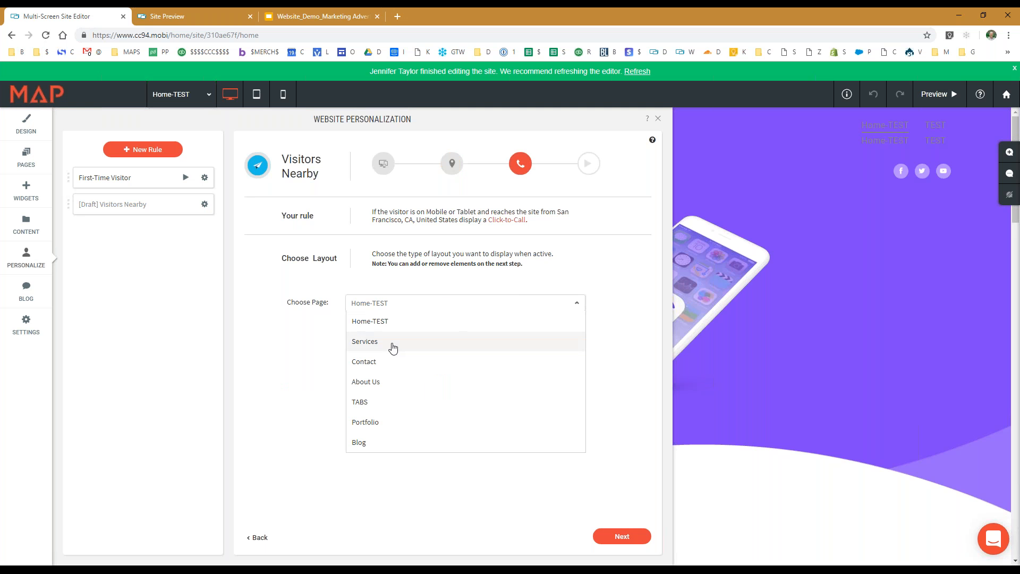
click(375, 344)
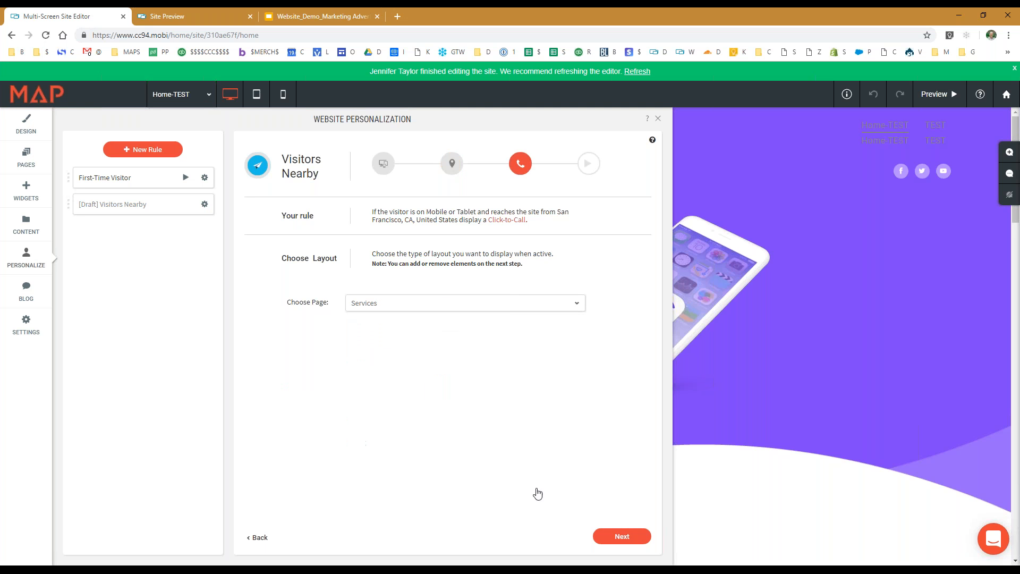
click(623, 536)
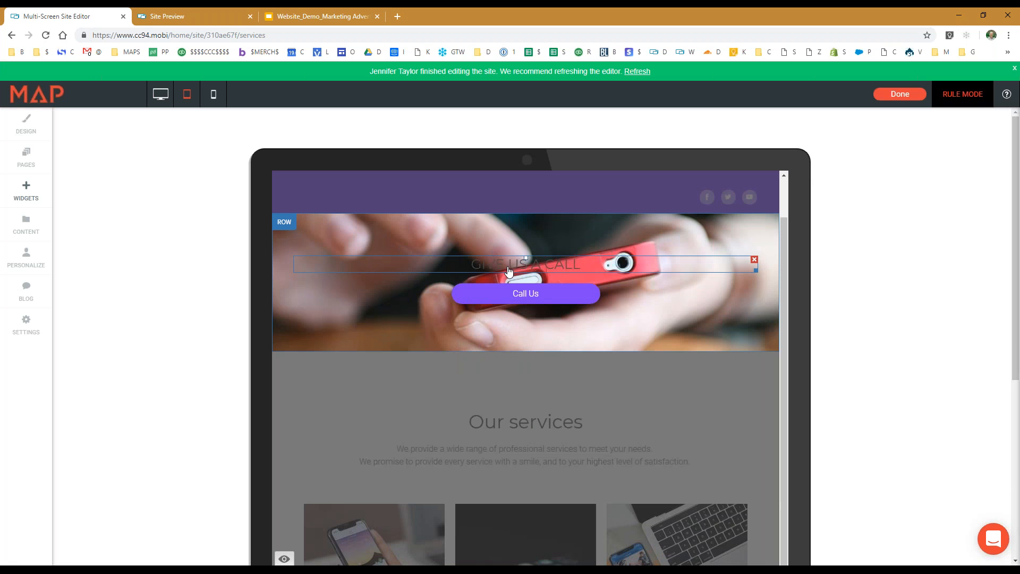
Color the "GIVE US A CALL" heading in the rule's row white
scroll(429, 266, up, 1)
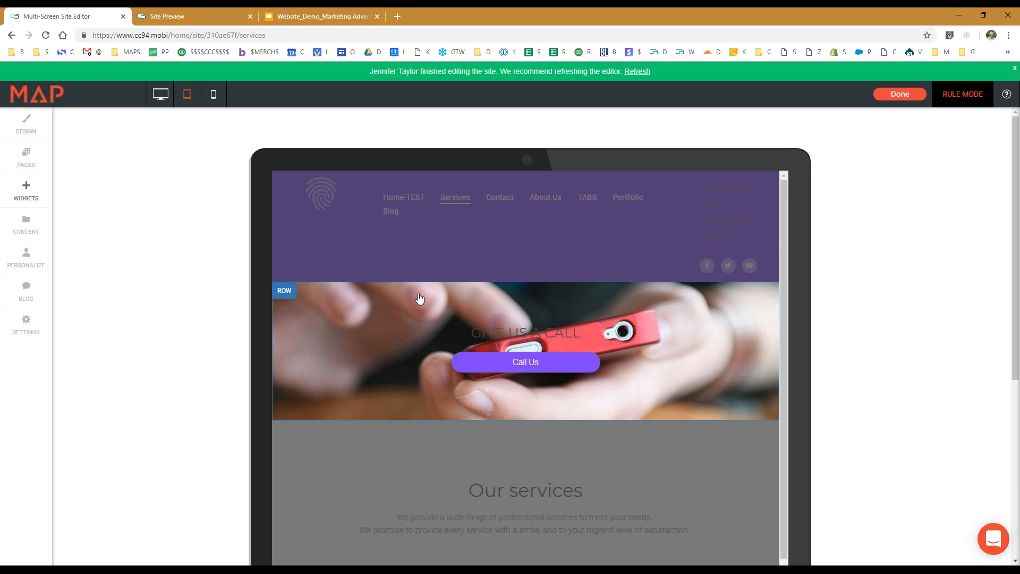
click(519, 333)
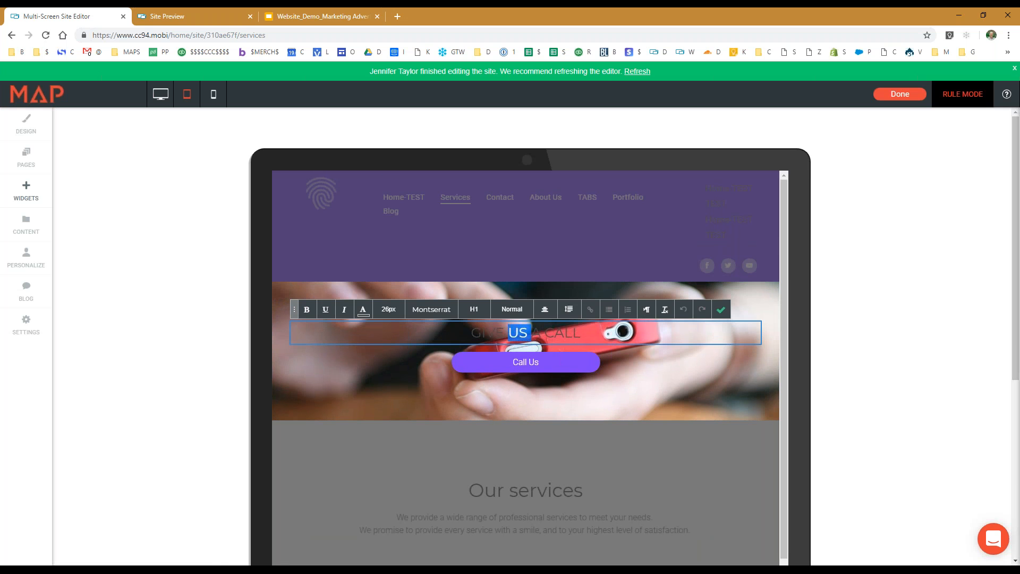
triple_click(520, 334)
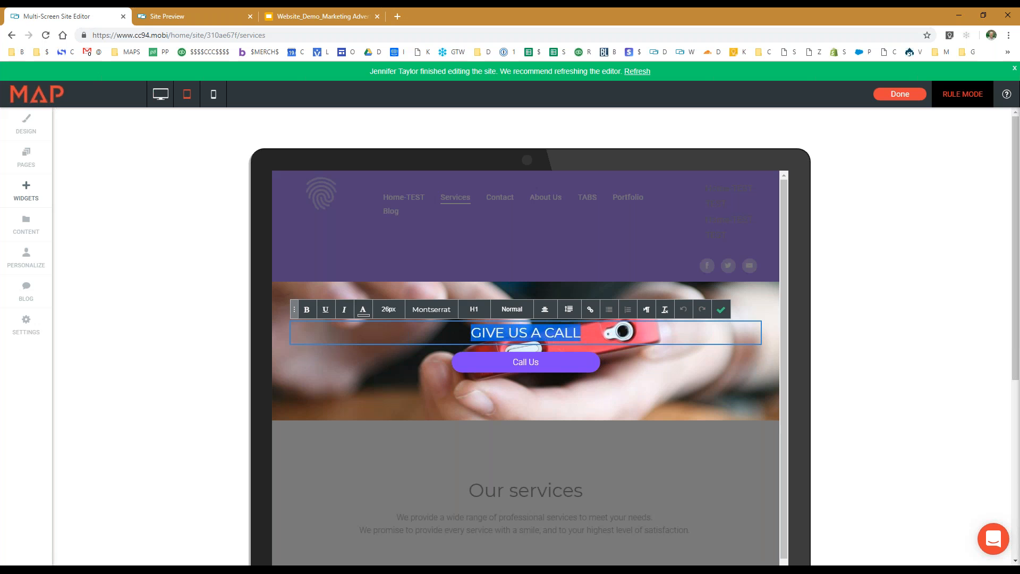
click(363, 309)
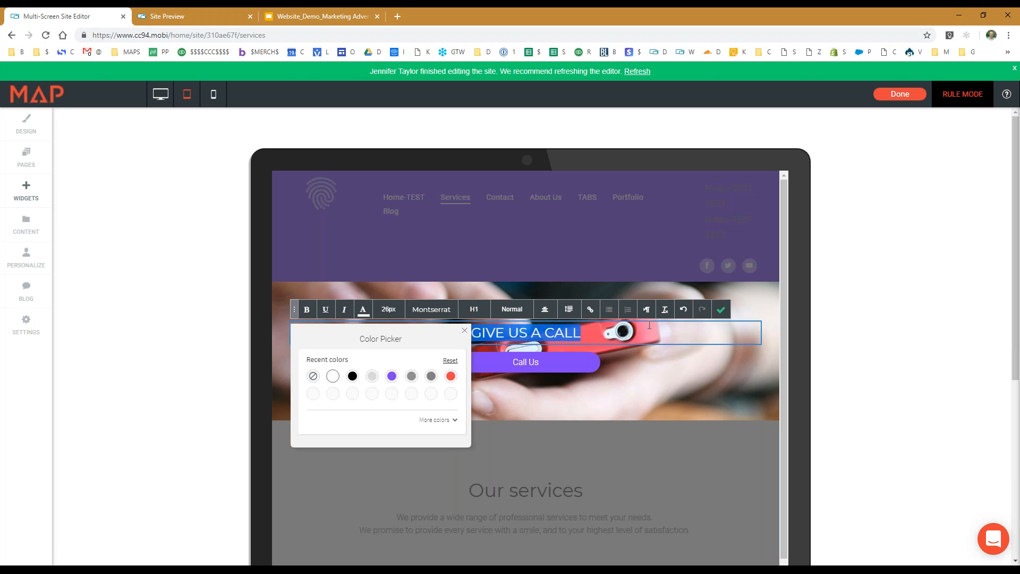
click(721, 309)
click(521, 362)
click(492, 339)
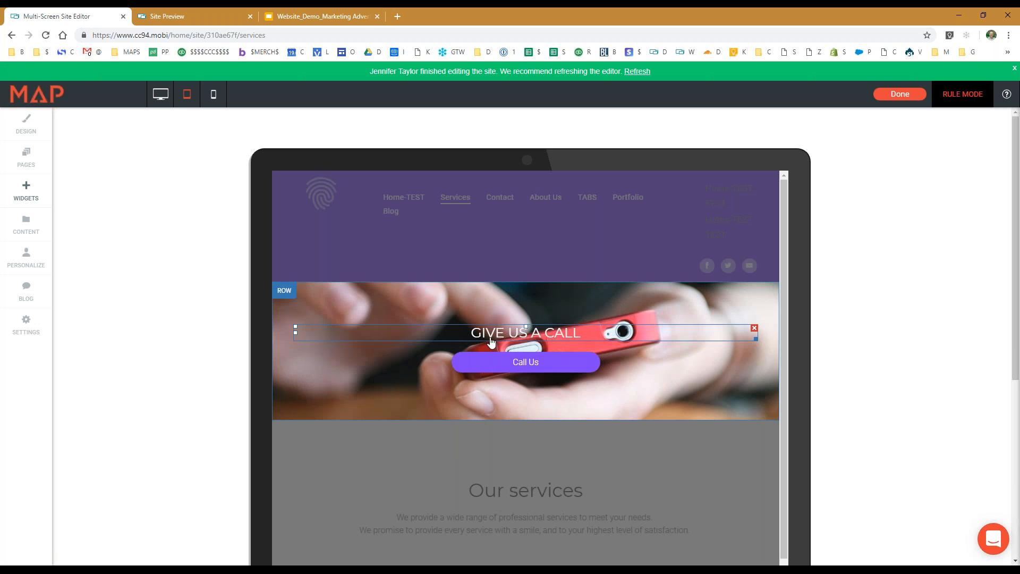
Delete the "GIVE US A CALL" heading and the Call Us button from the rule's row and open the widget list
click(754, 330)
click(599, 338)
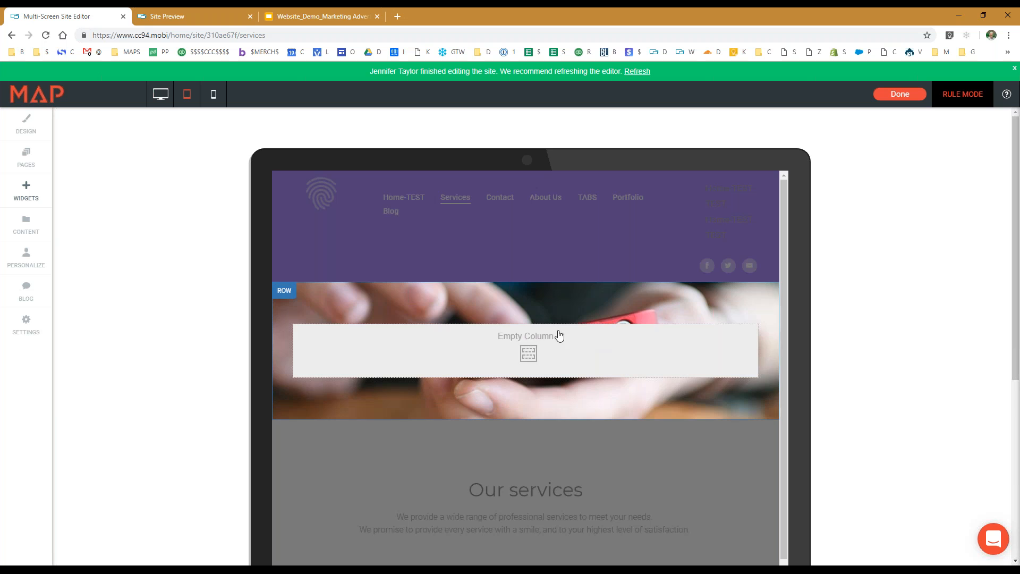
click(20, 193)
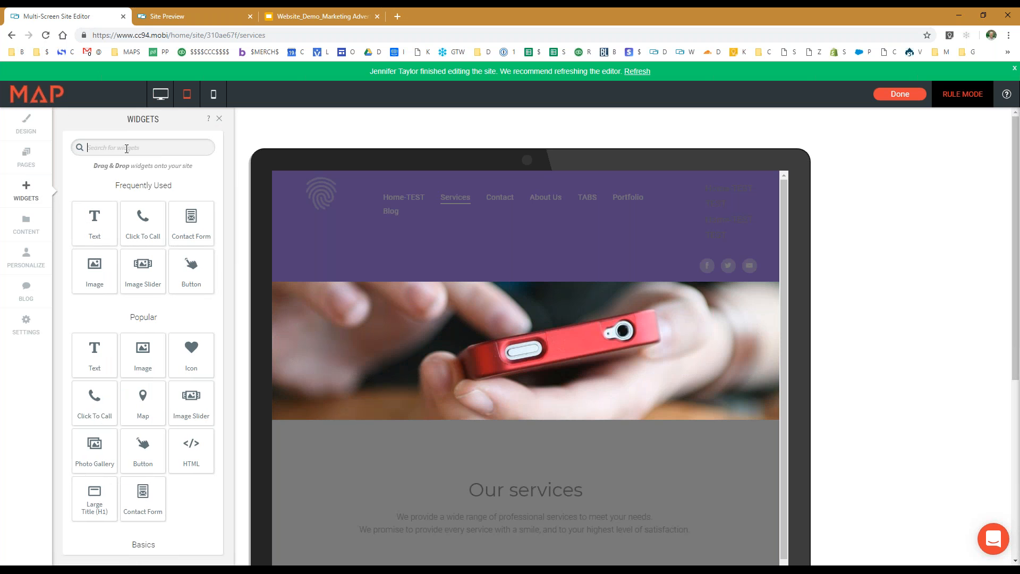
text(find us)
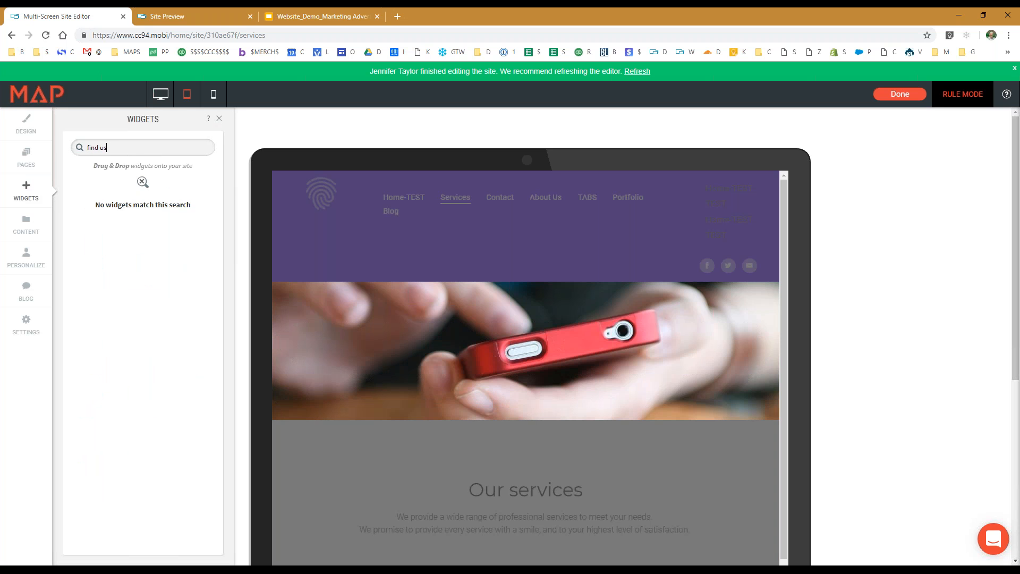
key(ctrl+a)
key(BackSpace)
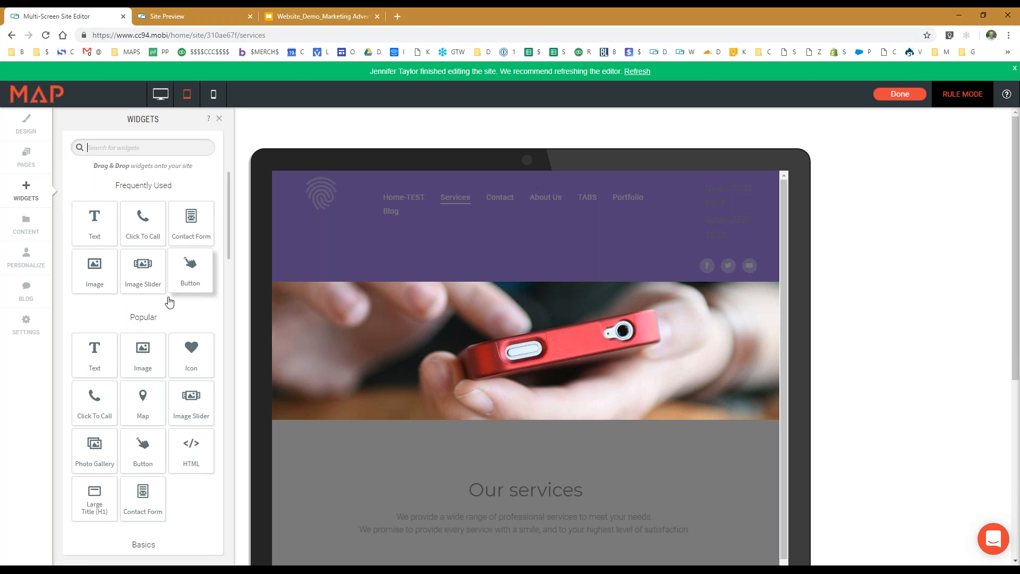
Add a Map widget to the empty column of the rule's row, keeping its default business address
scroll(155, 357, down, 5)
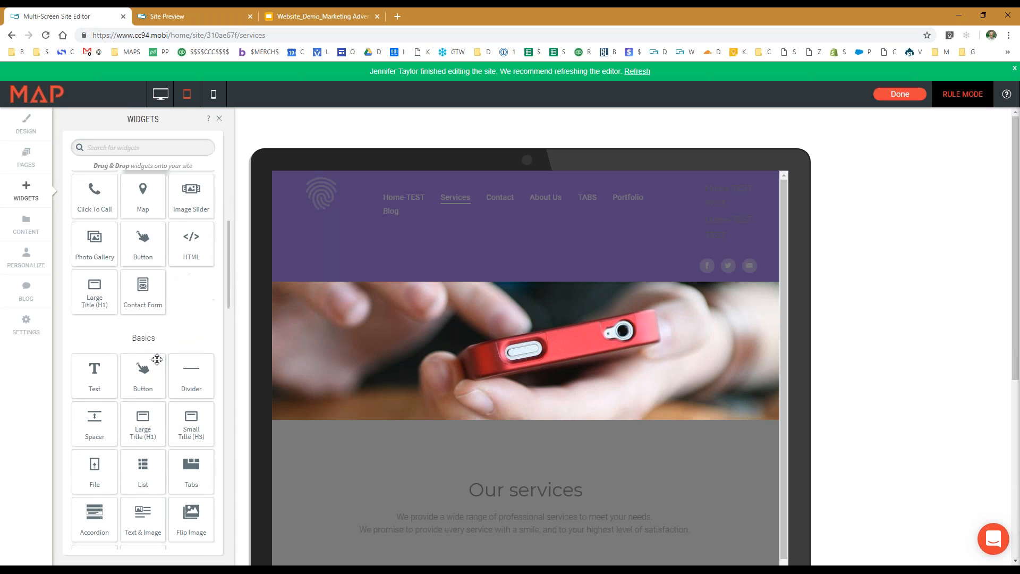
scroll(157, 360, down, 3)
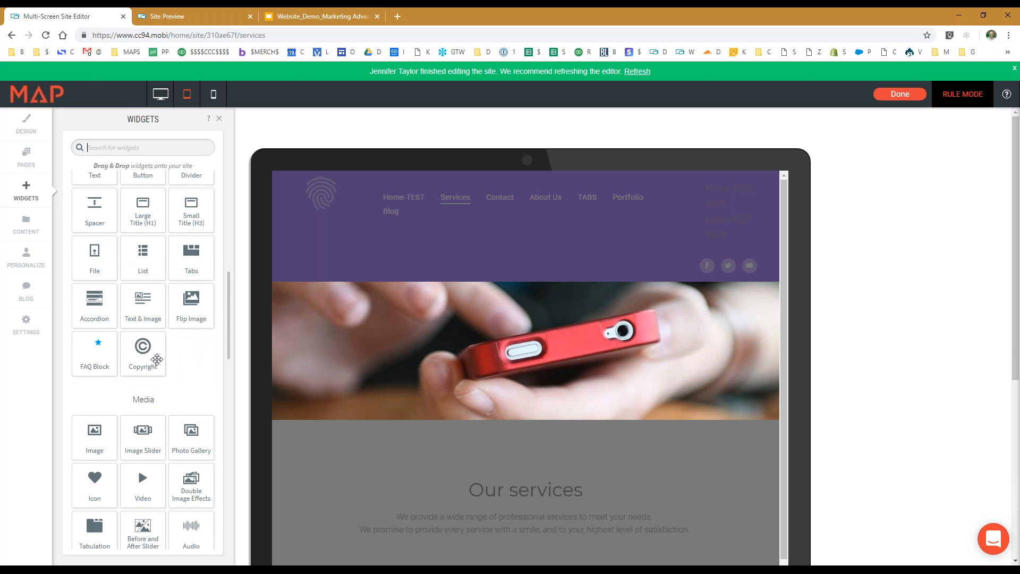
scroll(157, 360, down, 2)
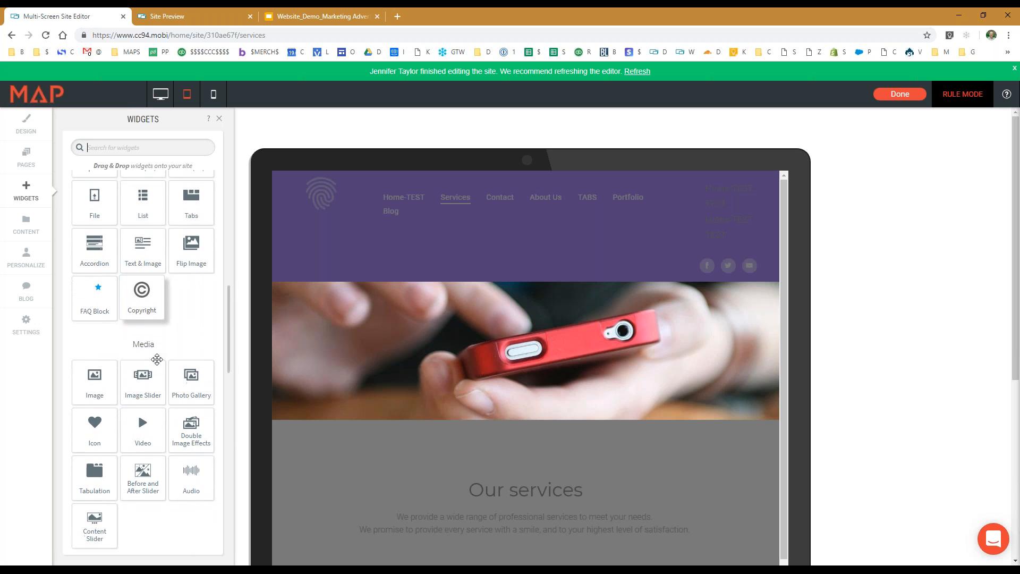
scroll(157, 360, down, 6)
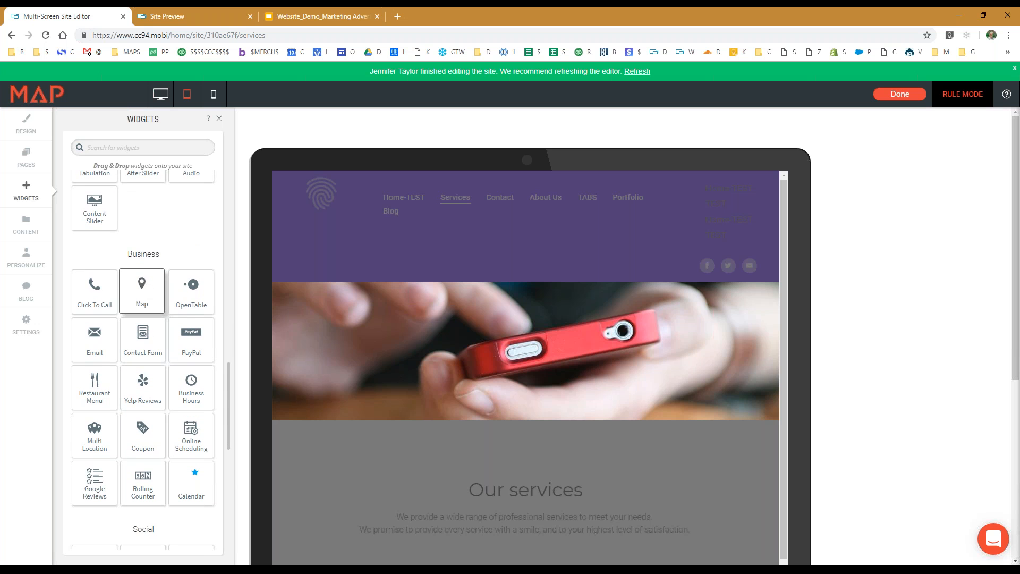
drag(141, 299, 529, 355)
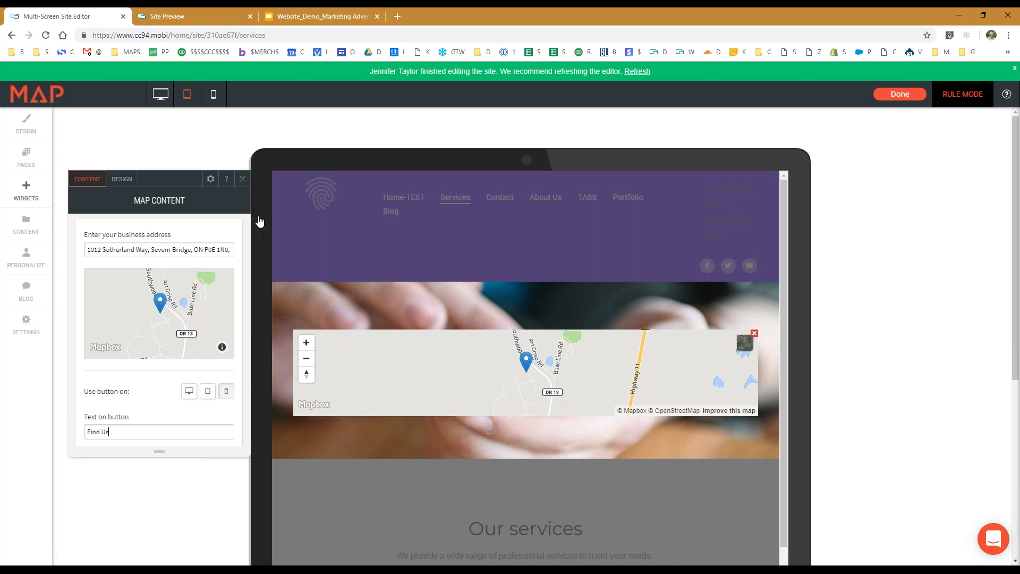
click(243, 183)
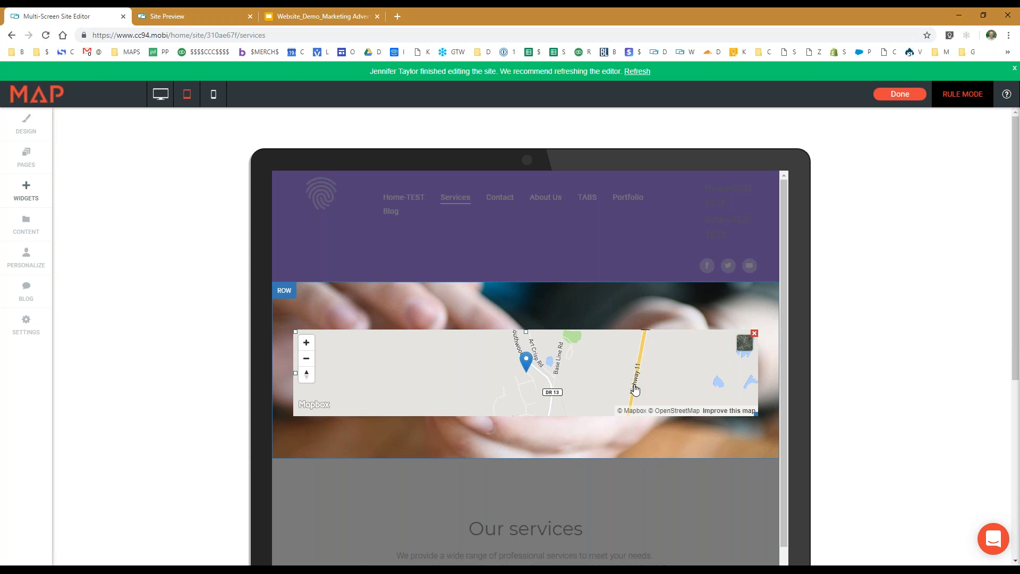
scroll(636, 387, down, 3)
scroll(444, 273, up, 3)
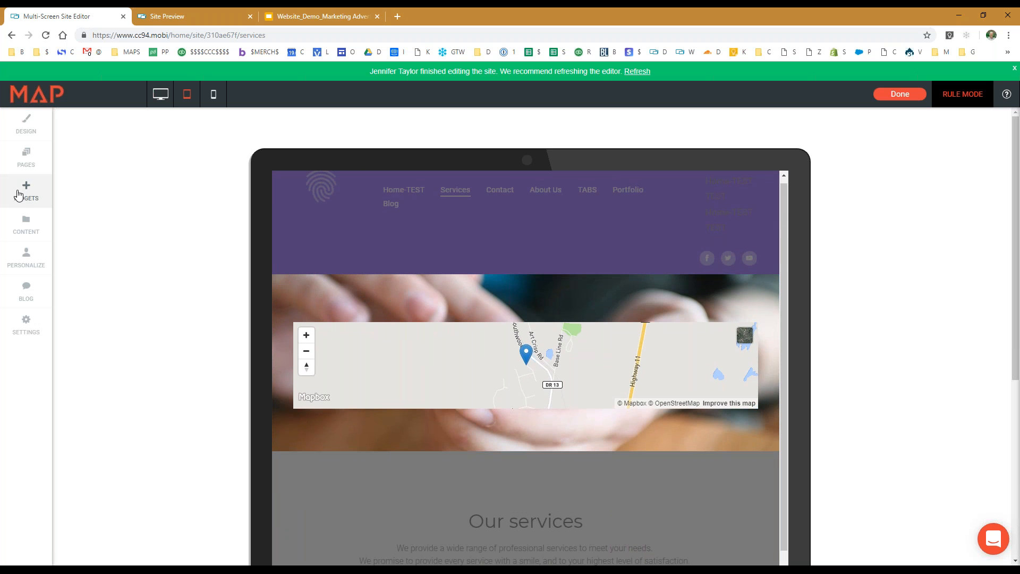
Add a Text widget above the map in the rule's row that reads "FIND US"
click(21, 192)
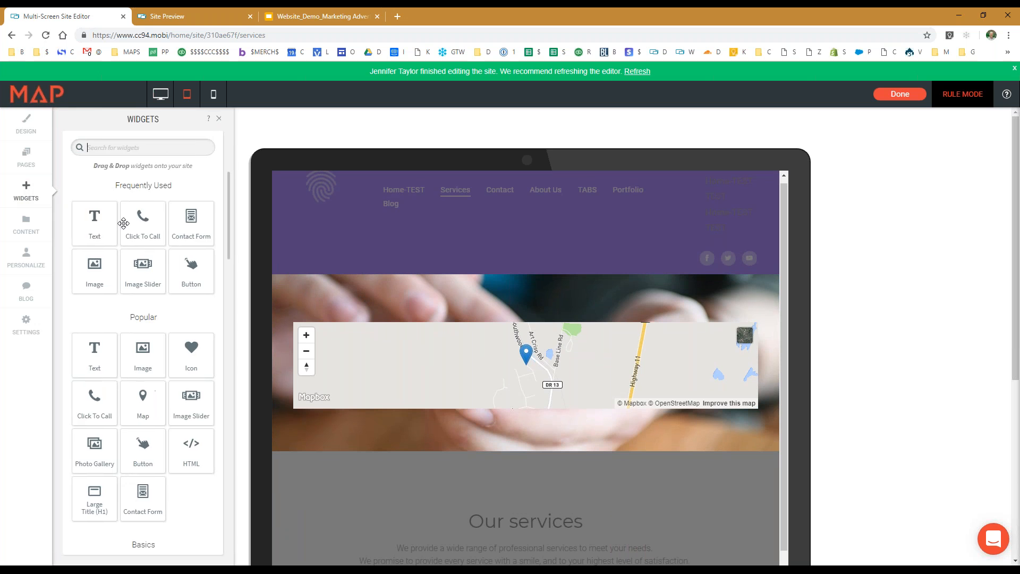
drag(90, 219, 544, 334)
double_click(483, 333)
triple_click(483, 333)
text(FIND)
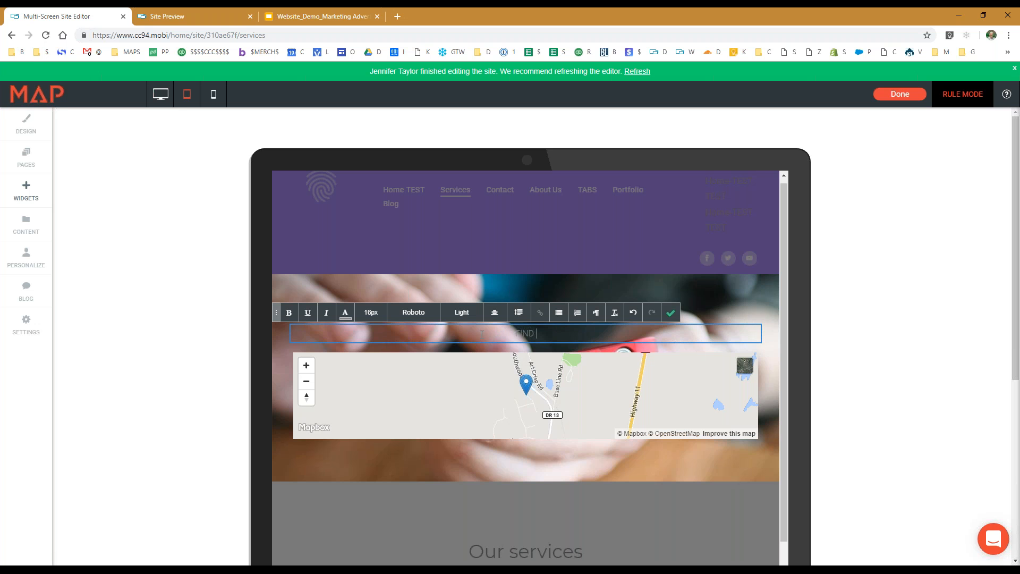
text( US)
Make the "FIND US" text white and bold, and finish the rule editing mode
drag(482, 333, 542, 333)
click(341, 318)
click(317, 382)
key(ctrl+b)
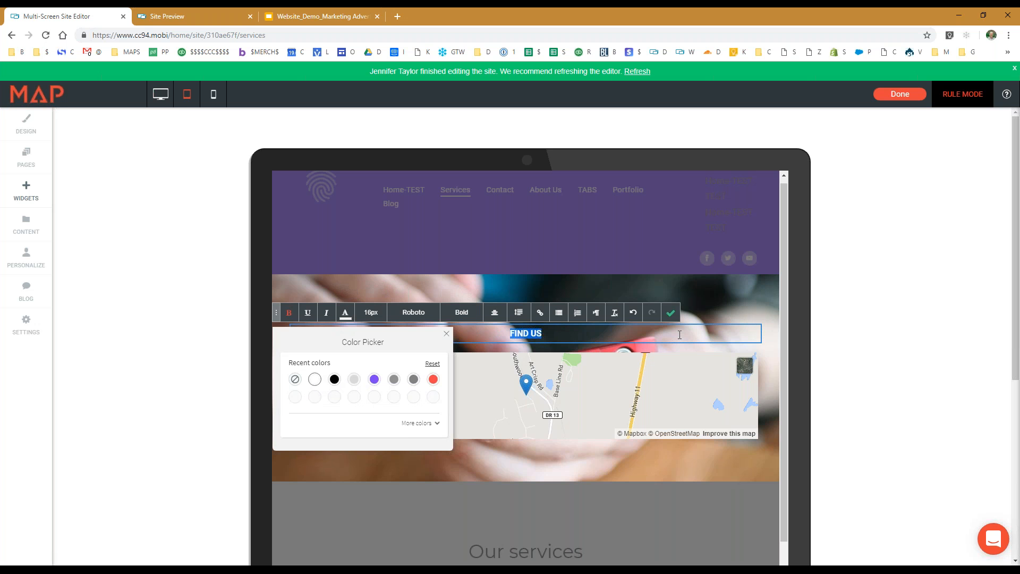
click(672, 314)
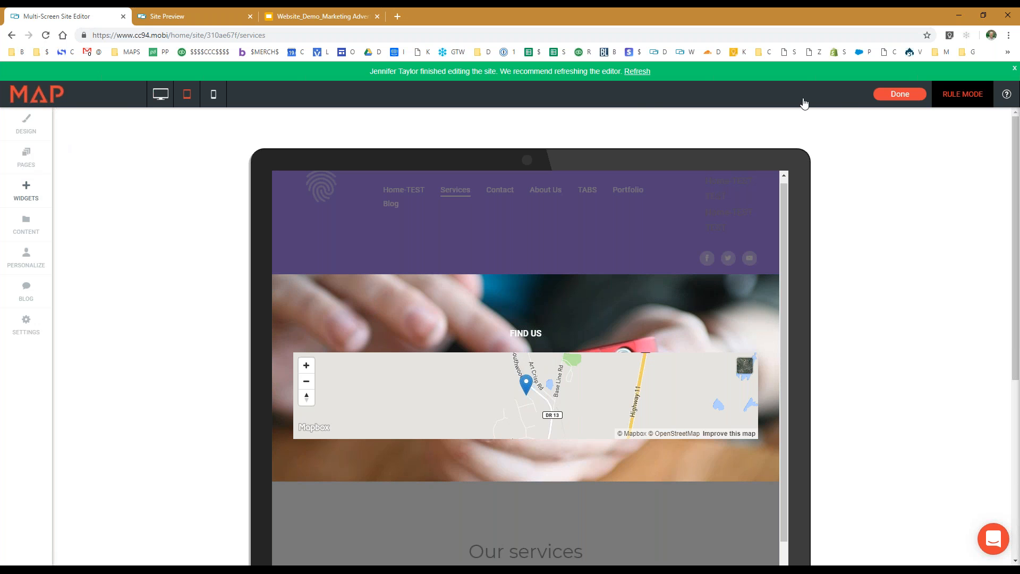
click(893, 101)
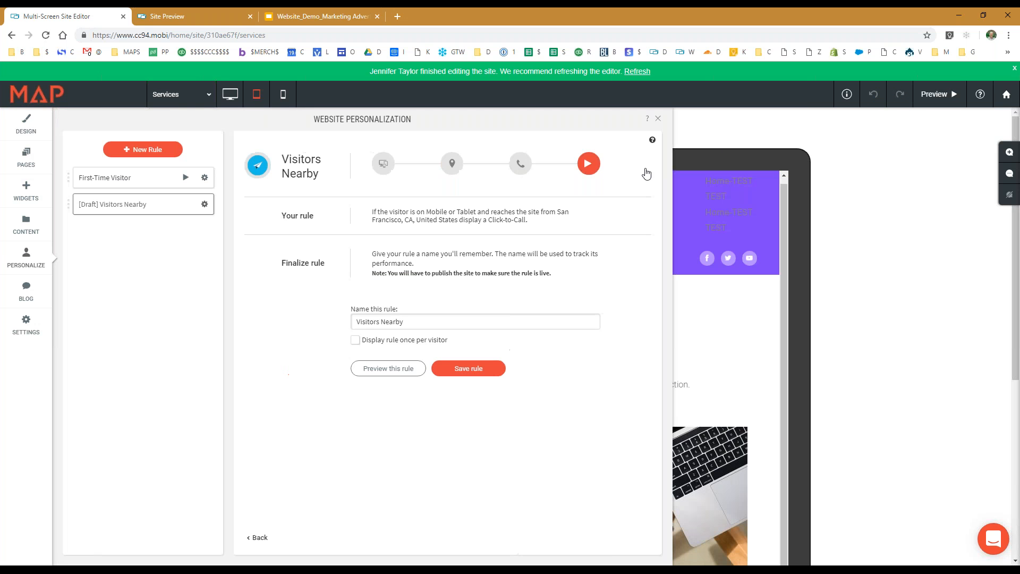
Start a new personalization rule of the Holidays & Special Events type
click(137, 152)
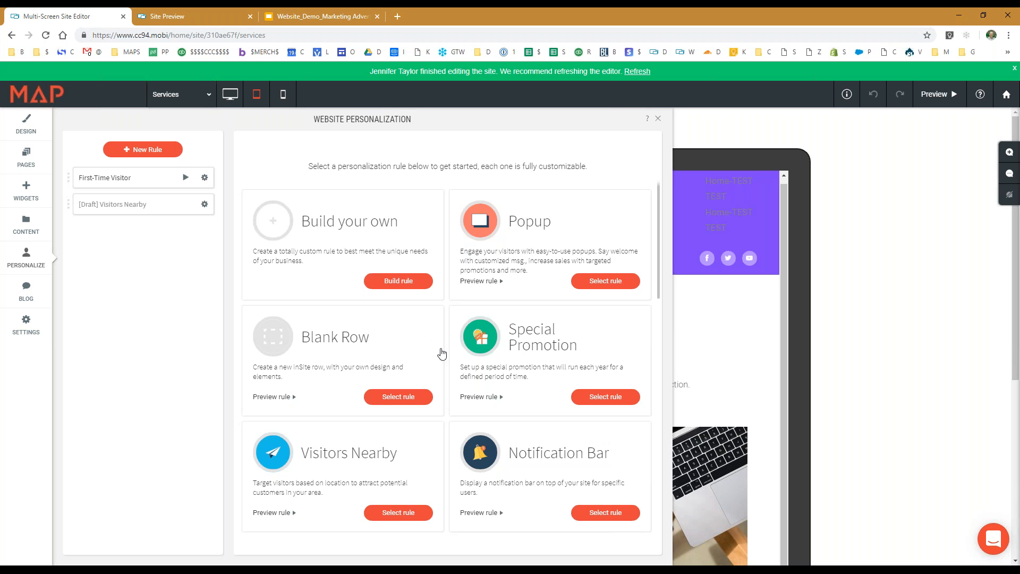
scroll(442, 353, down, 3)
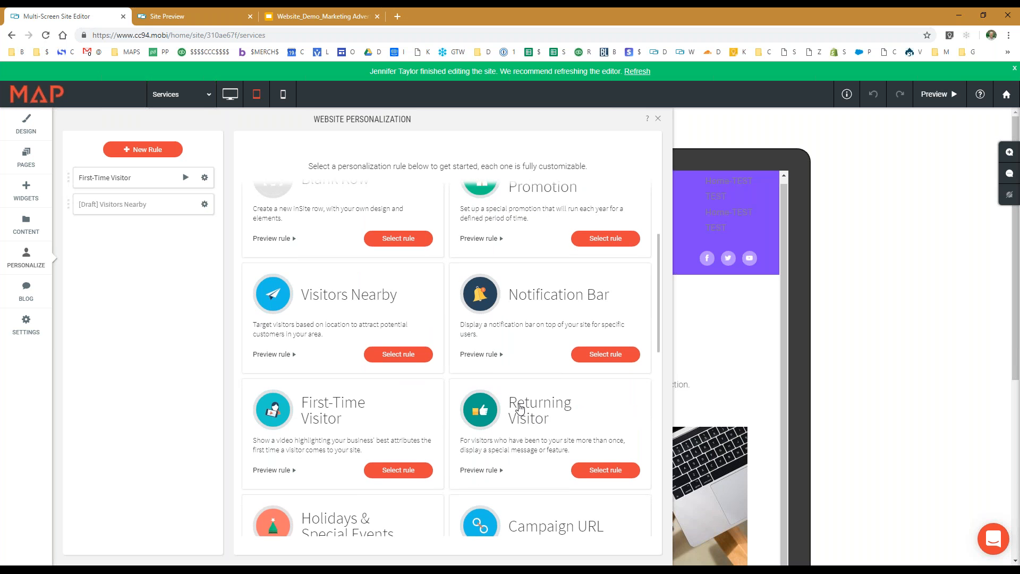
scroll(520, 408, down, 2)
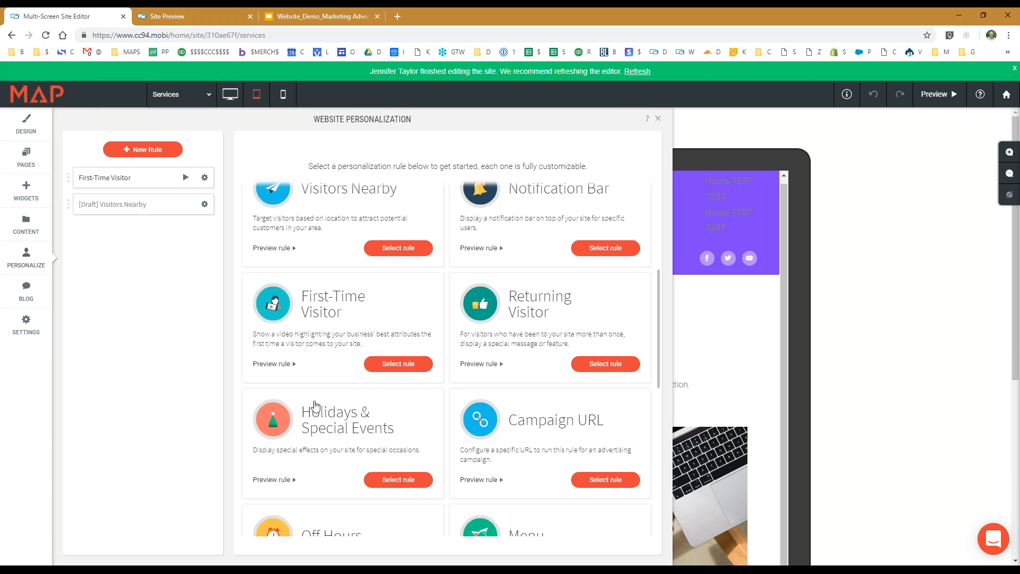
click(391, 481)
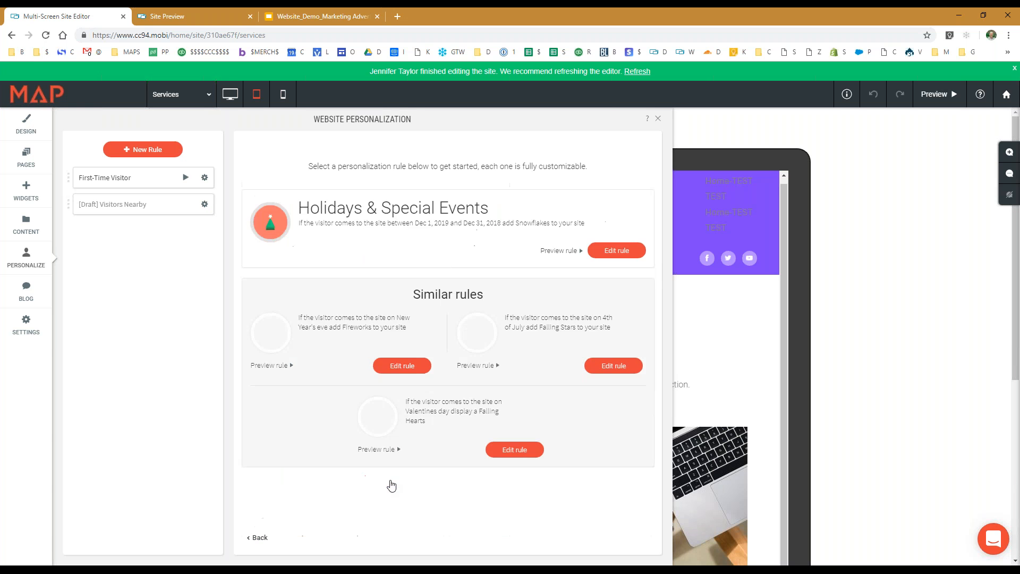
Abandon the Holidays & Special Events rule and start an Off Hours personalization rule that displays a Contact Form
click(660, 119)
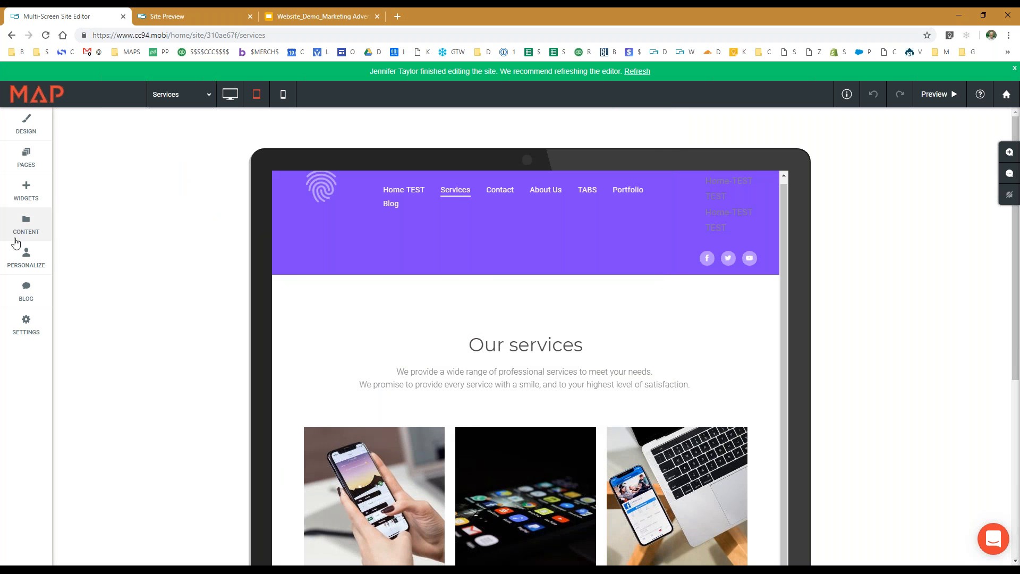
click(25, 261)
scroll(481, 282, down, 6)
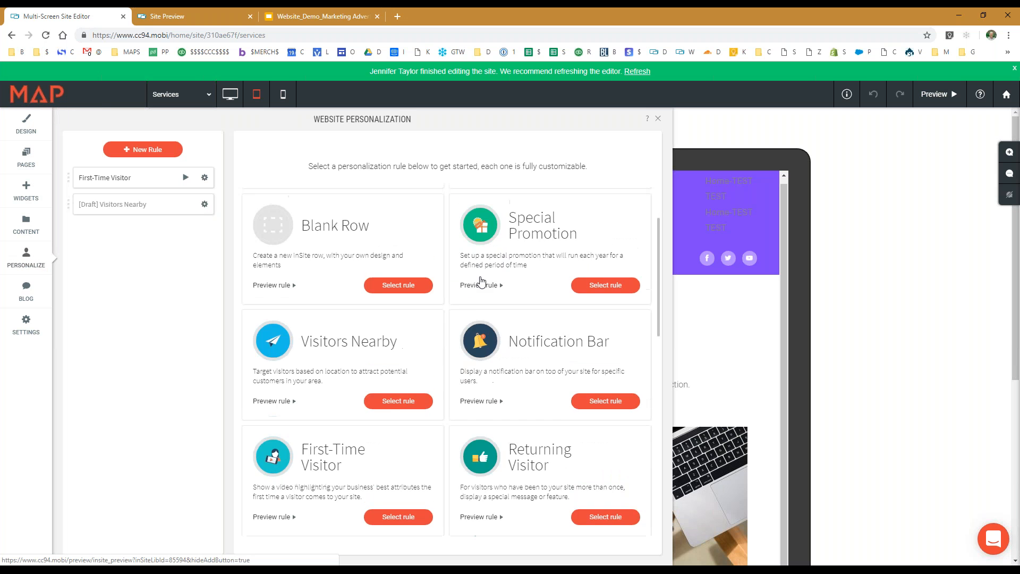
scroll(327, 480, down, 3)
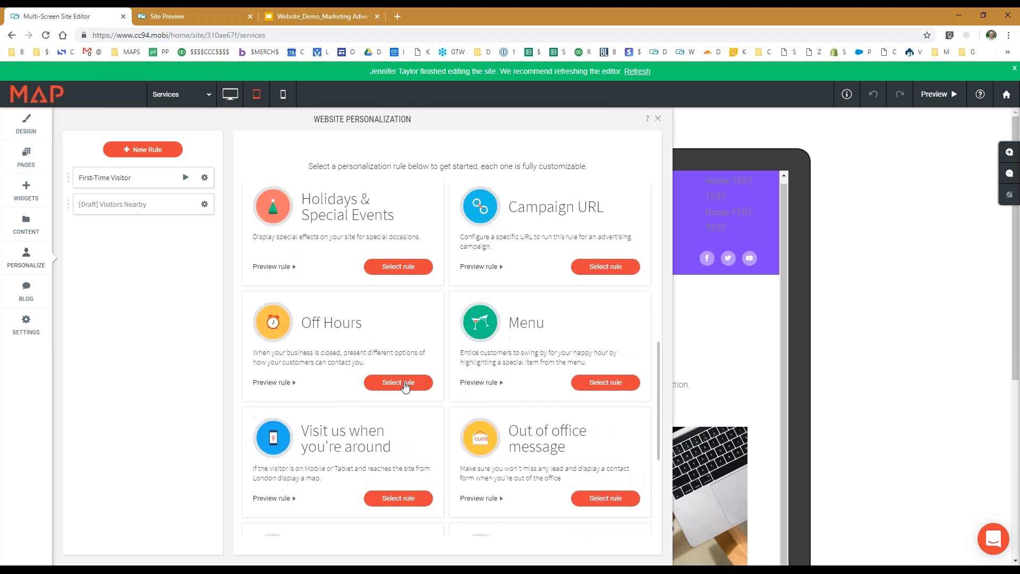
click(403, 382)
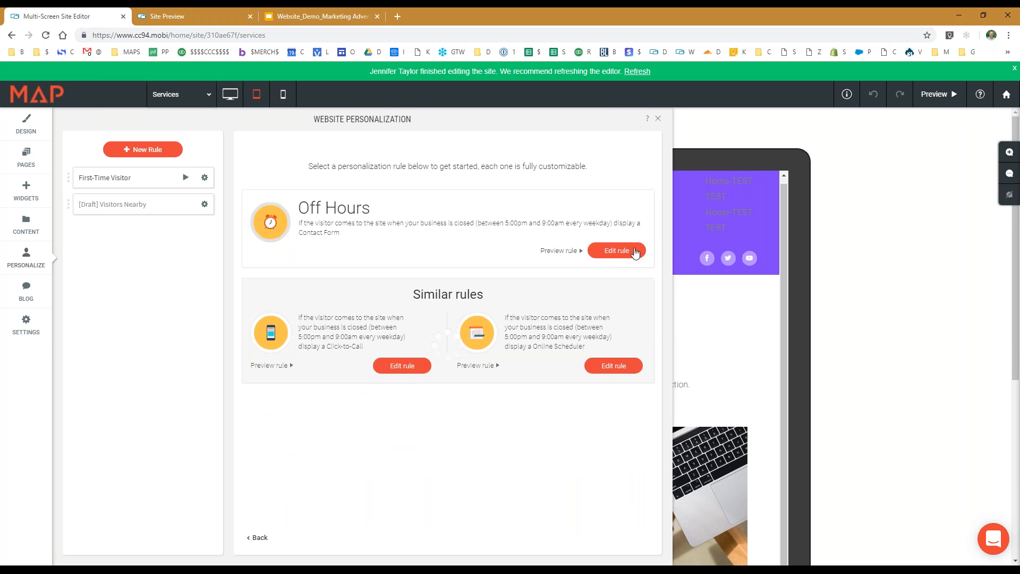
click(616, 251)
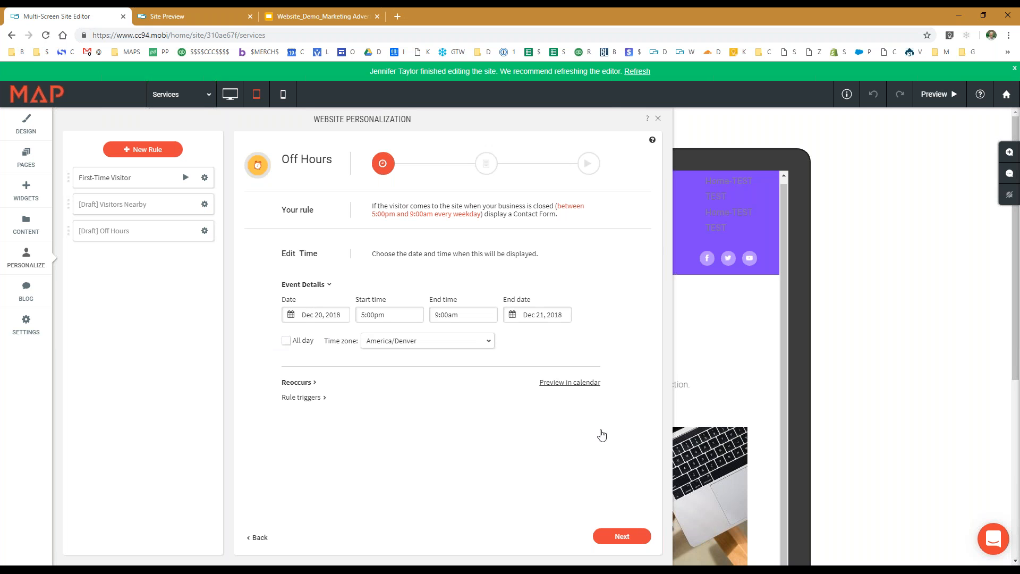
Keep the Off Hours rule's default schedule and Home-TEST page, and finish the rule editing mode with its contact form row
click(621, 538)
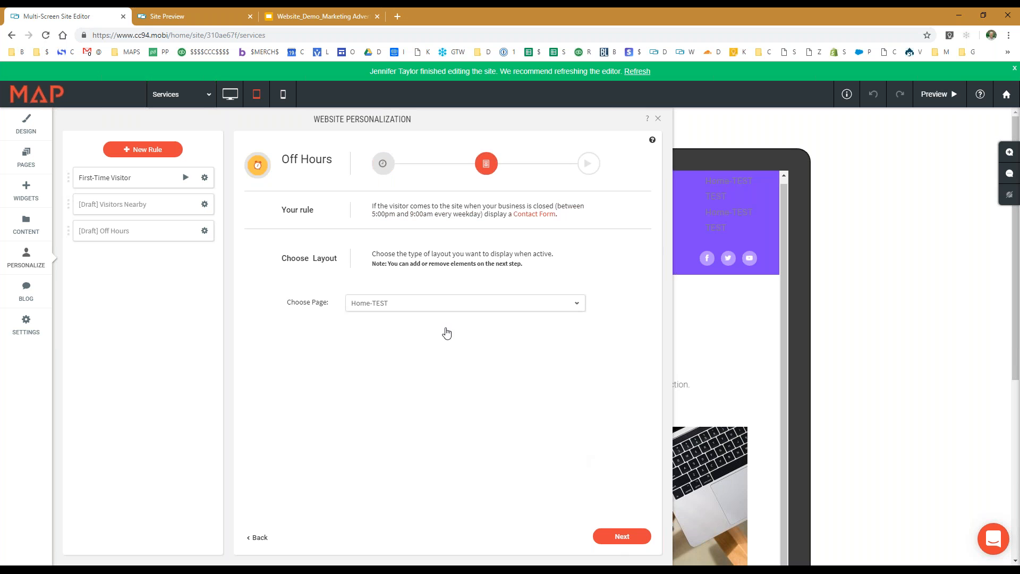
click(640, 538)
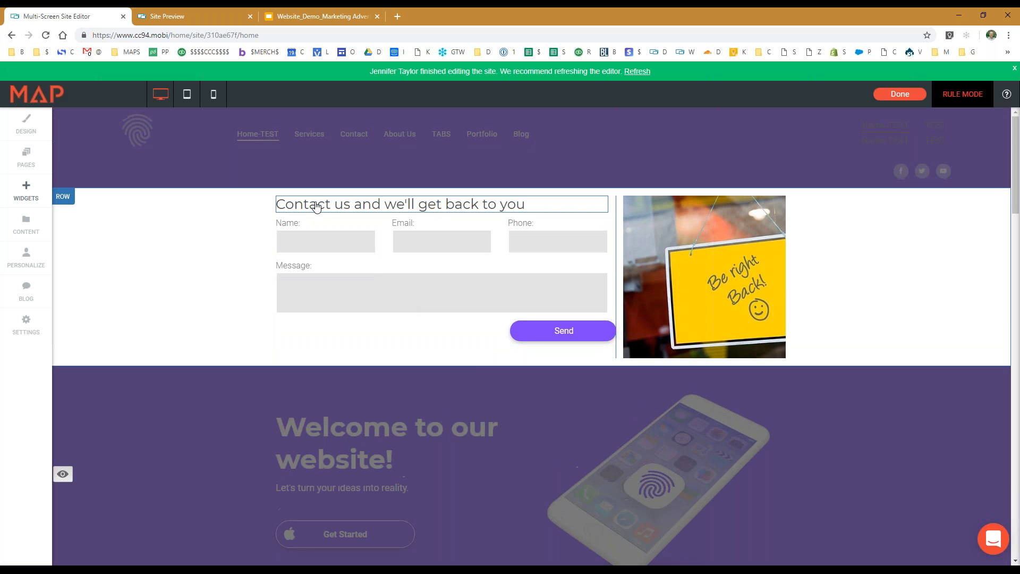
click(400, 224)
click(901, 97)
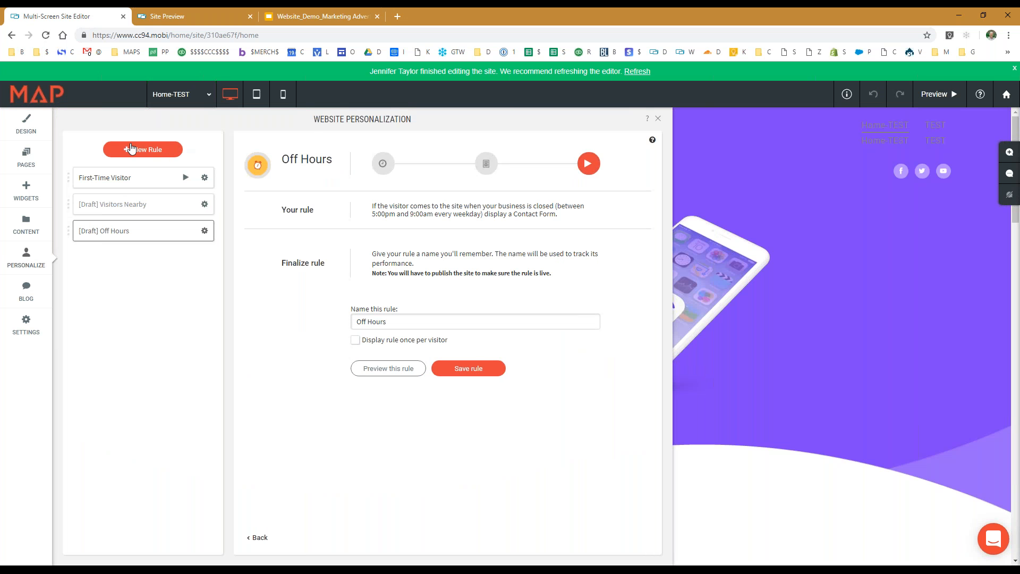
Start a new personalization rule of the Christmas is coming type
click(132, 151)
scroll(356, 439, down, 15)
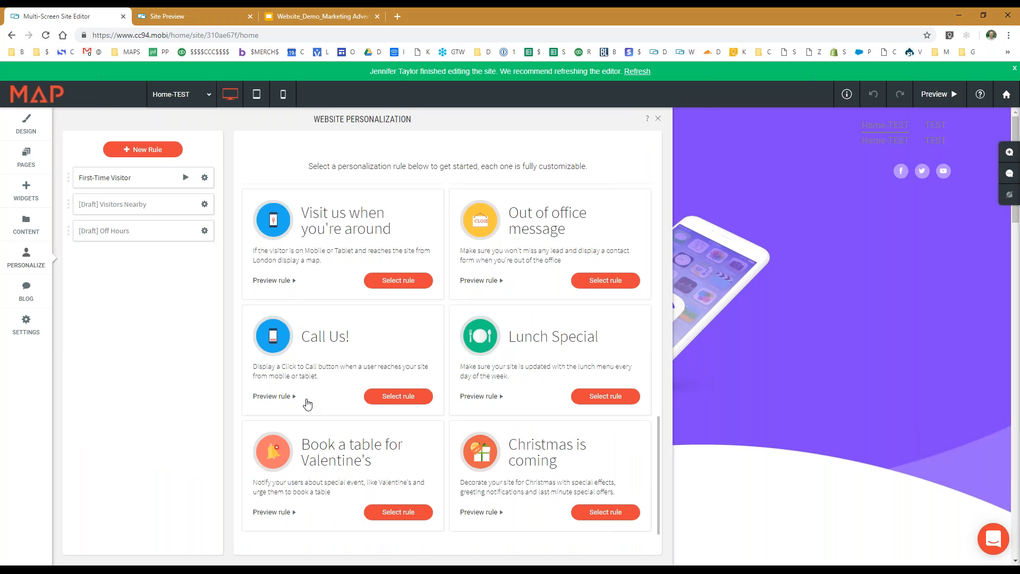
click(600, 517)
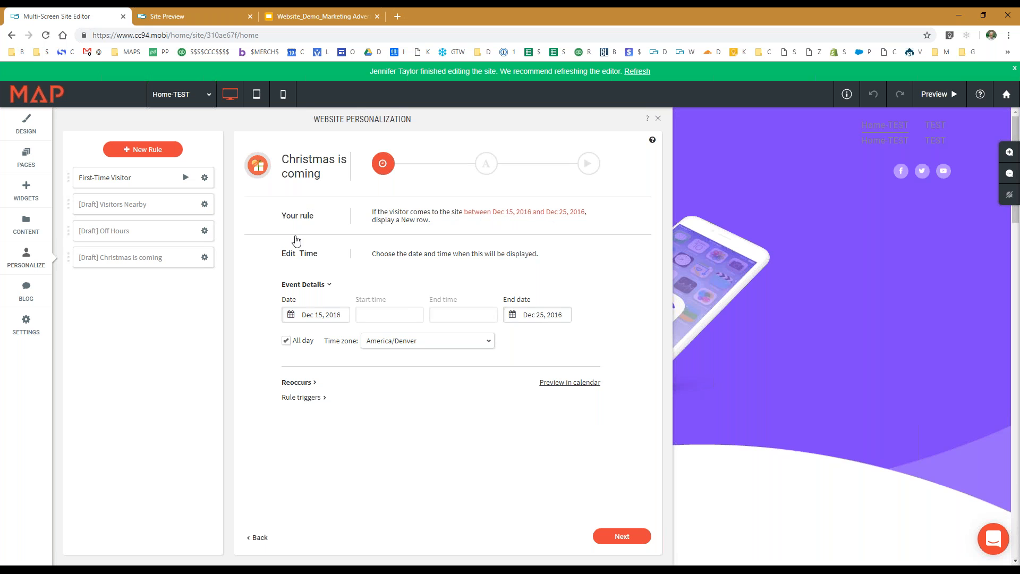
Accept the Christmas rule's default dates, Home-TEST page and coupon row, finish the rule editing mode and close Website Personalization
click(638, 538)
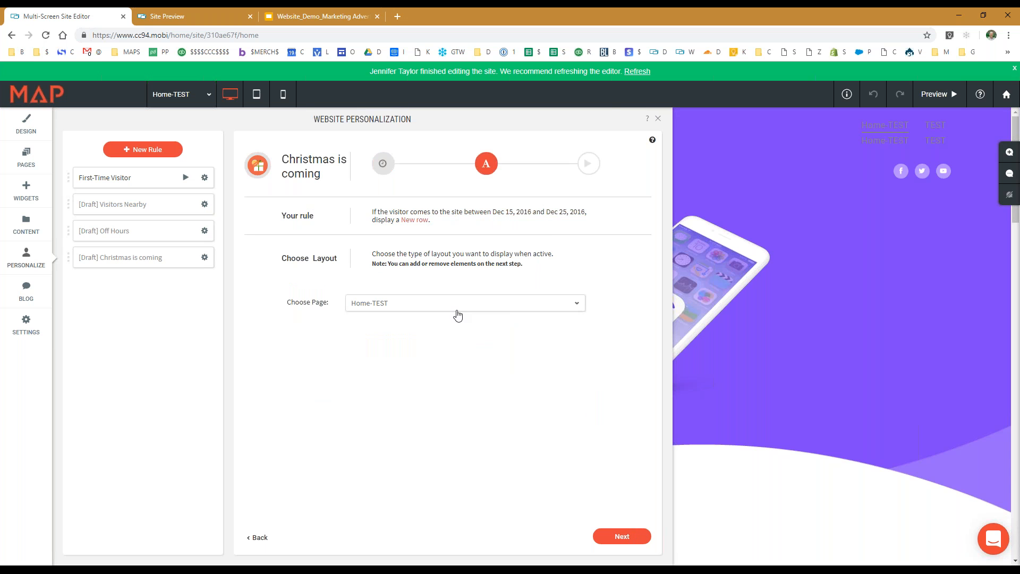
click(614, 541)
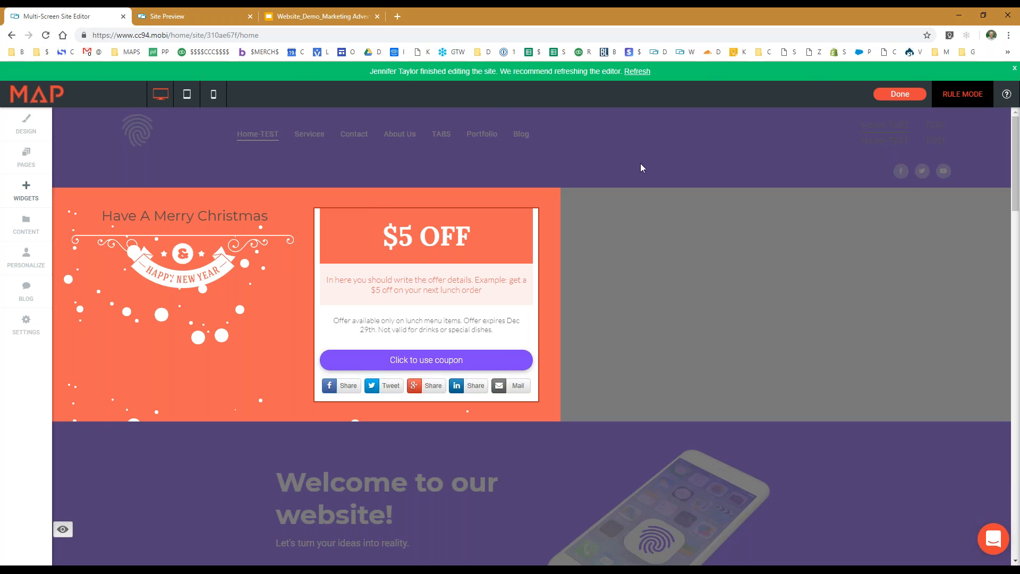
click(887, 96)
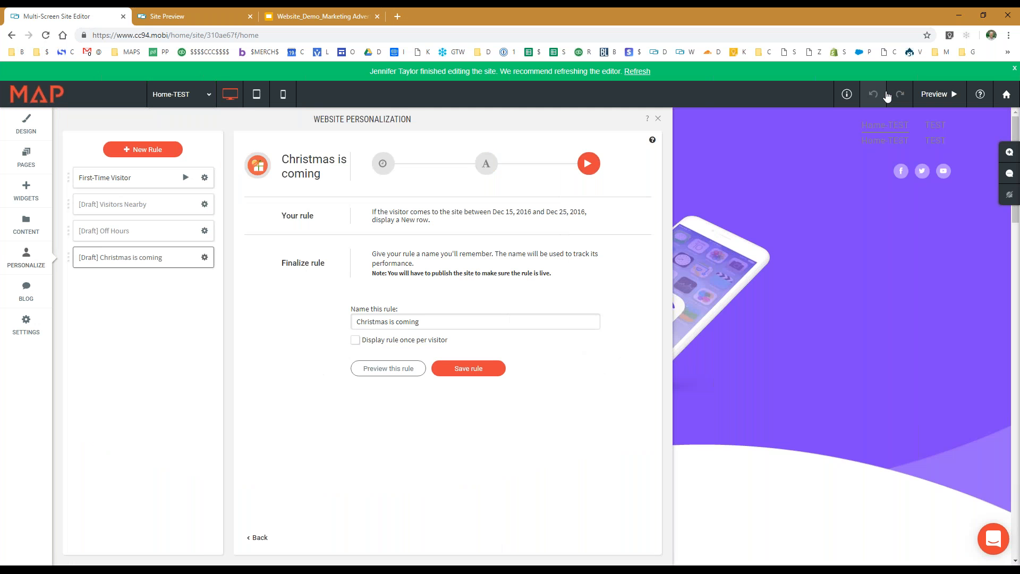
click(659, 120)
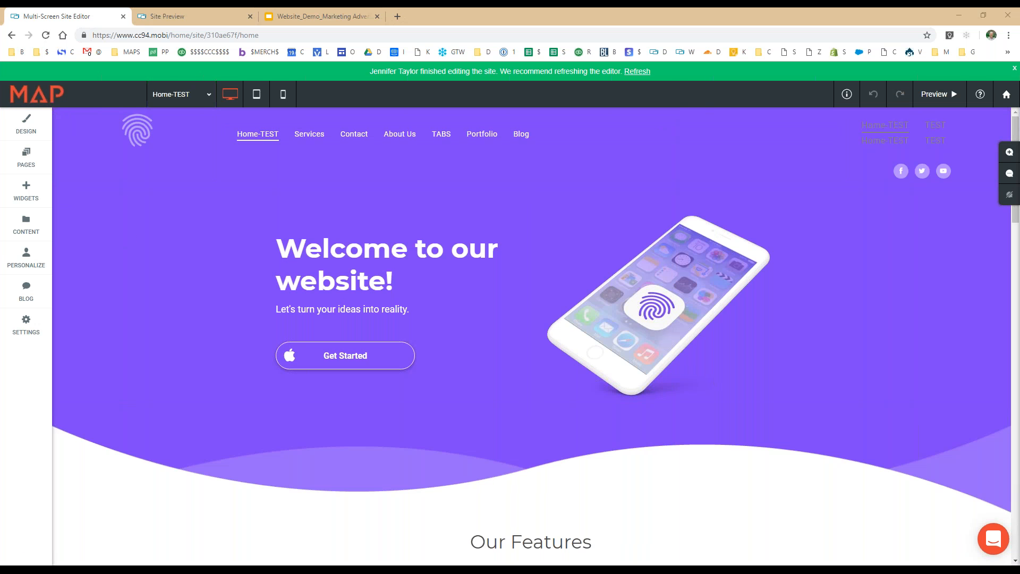
Close the site preview, switch to the Google Slides marketing presentation and present it from the Business & Commerce integrations slide through Monthly Active Promotions
click(251, 17)
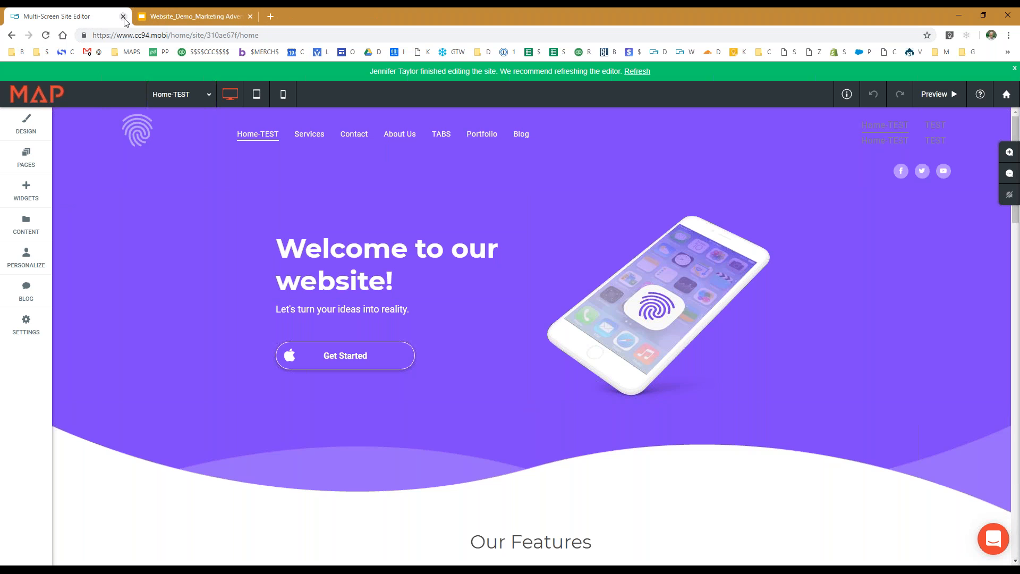
click(161, 14)
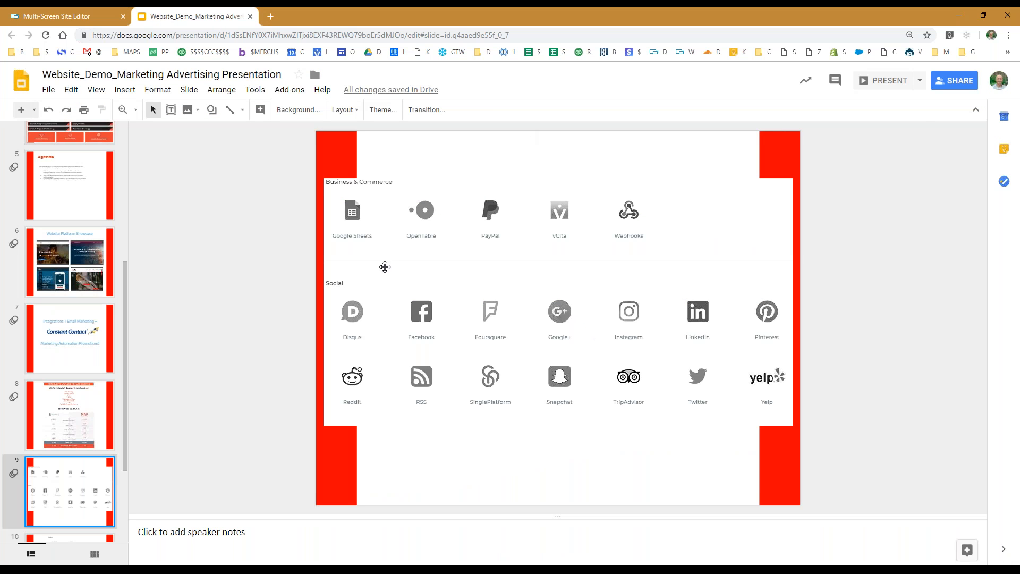
click(885, 81)
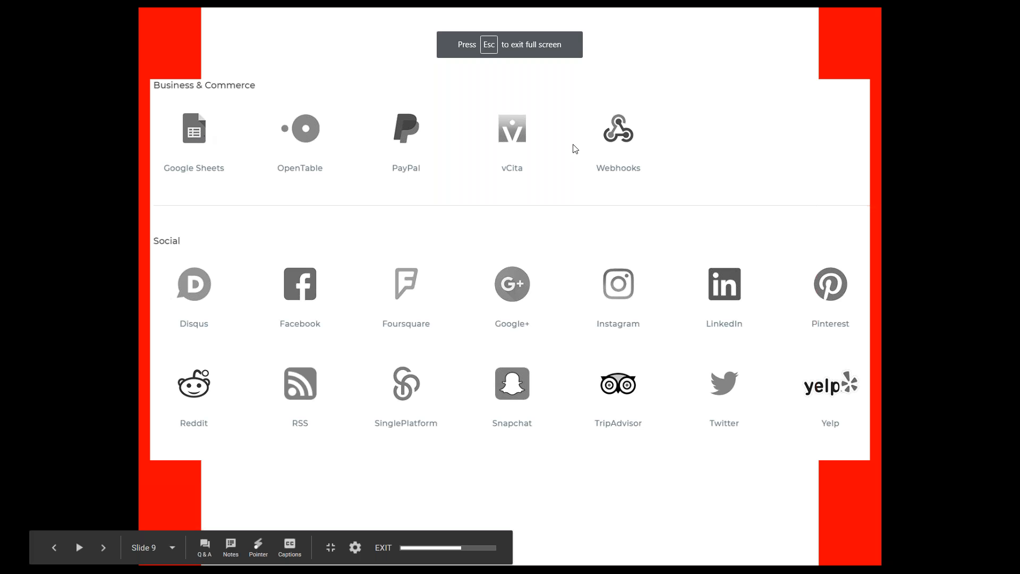
click(538, 306)
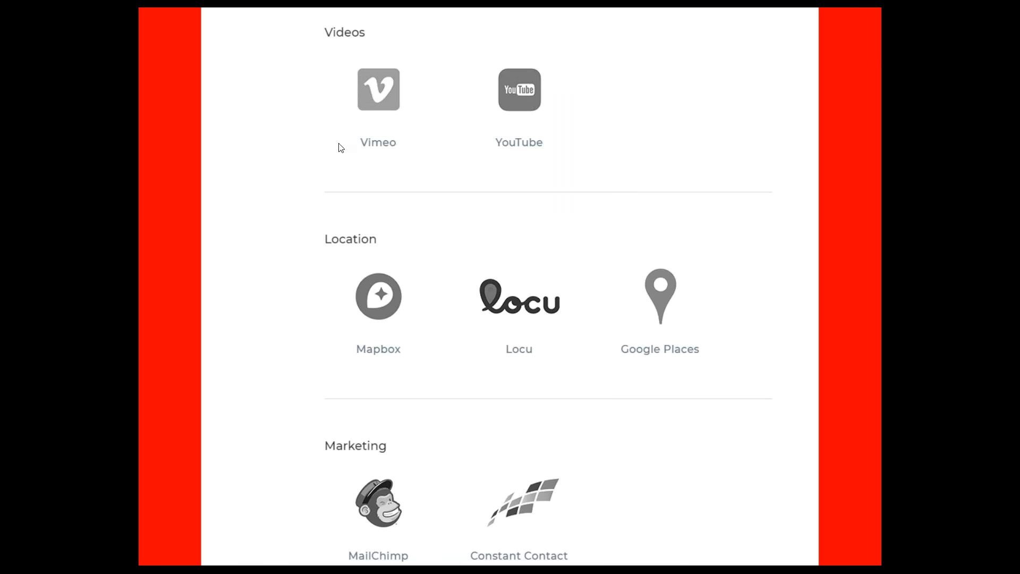
click(367, 217)
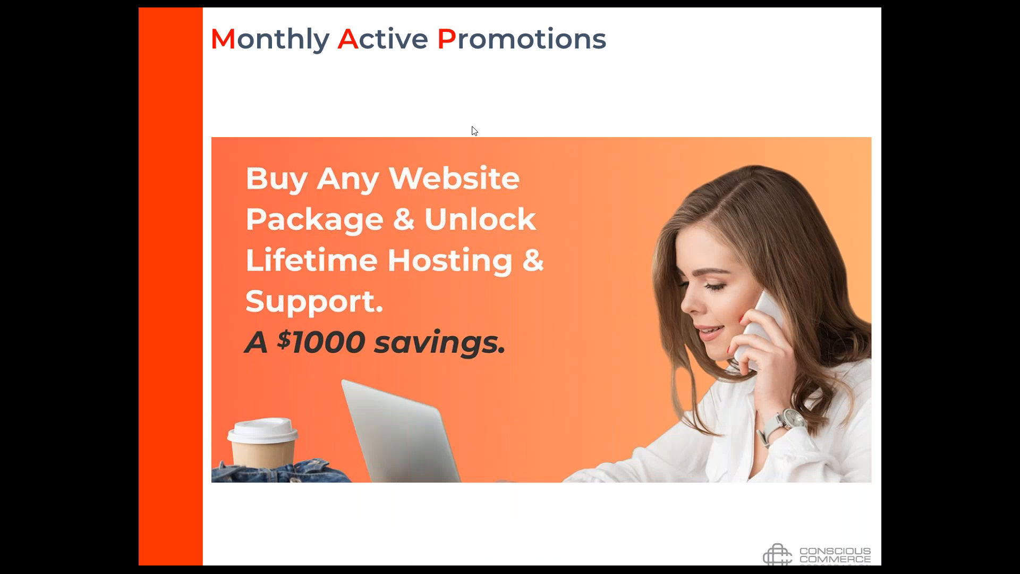